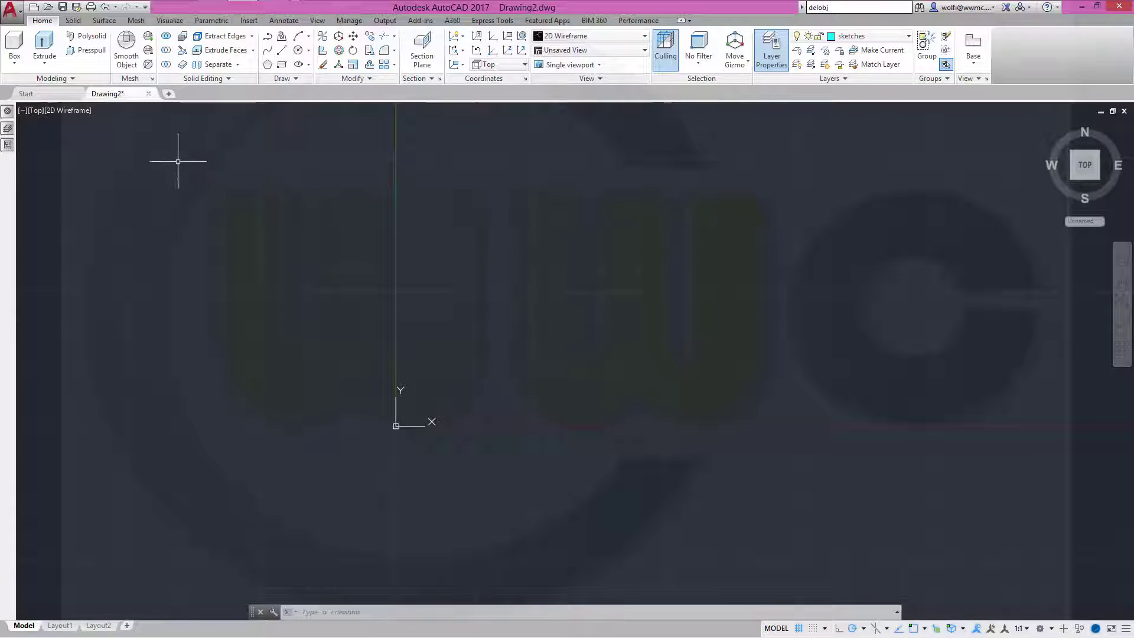
Step: Leave DELOBJ unchanged and add the layer dropdown (showing sketches) to the Quick Access Toolbar
mouse_move(3, 132)
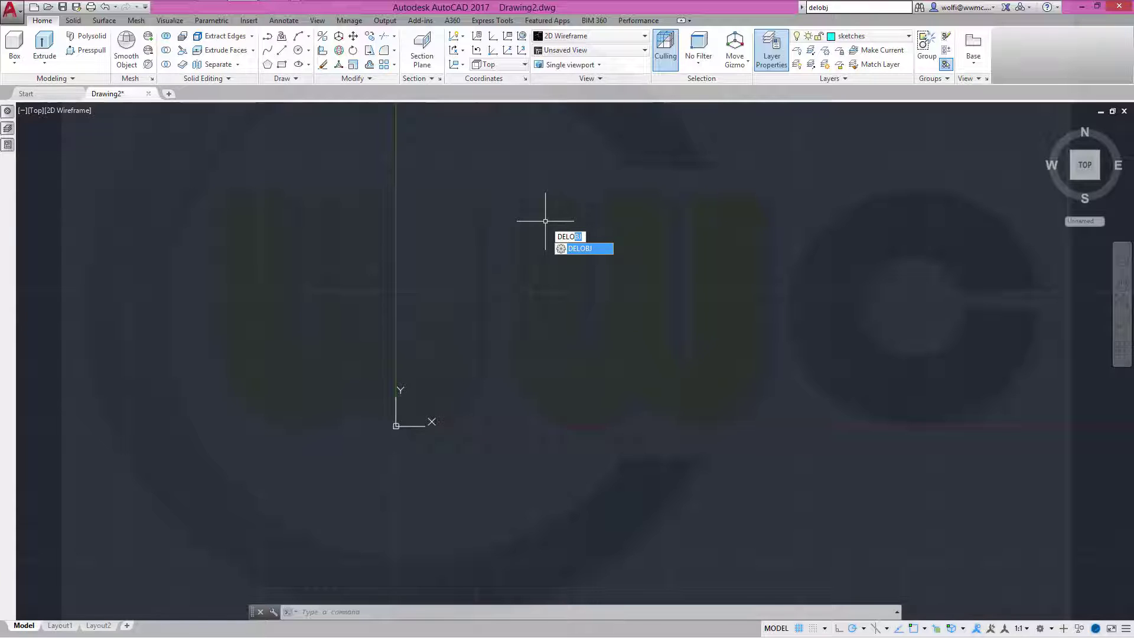
key(Return)
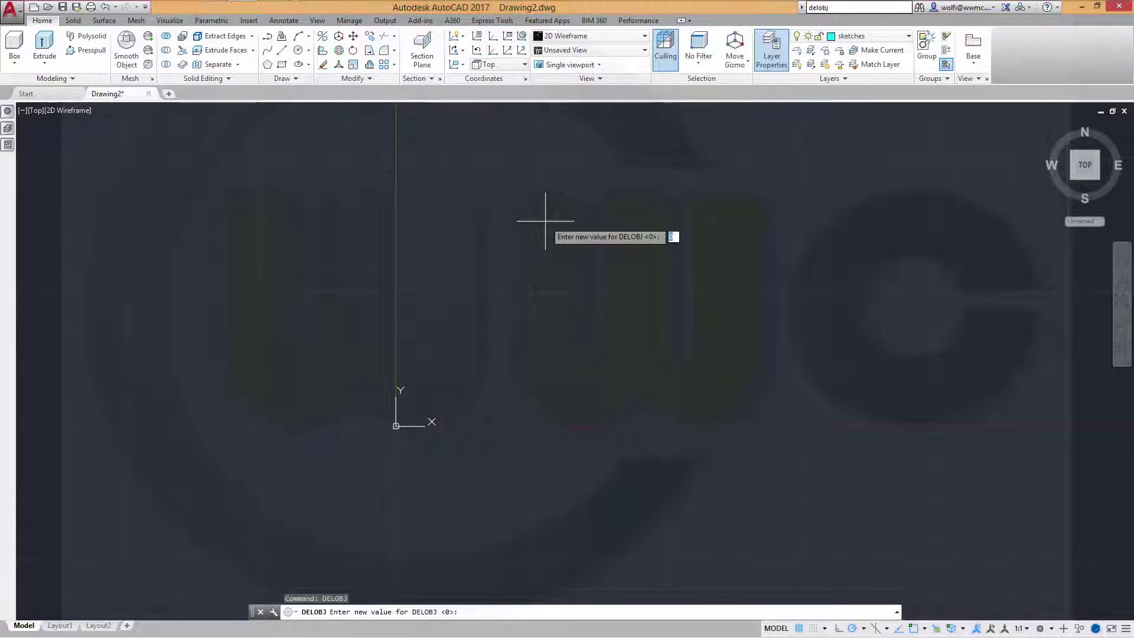
key(Escape)
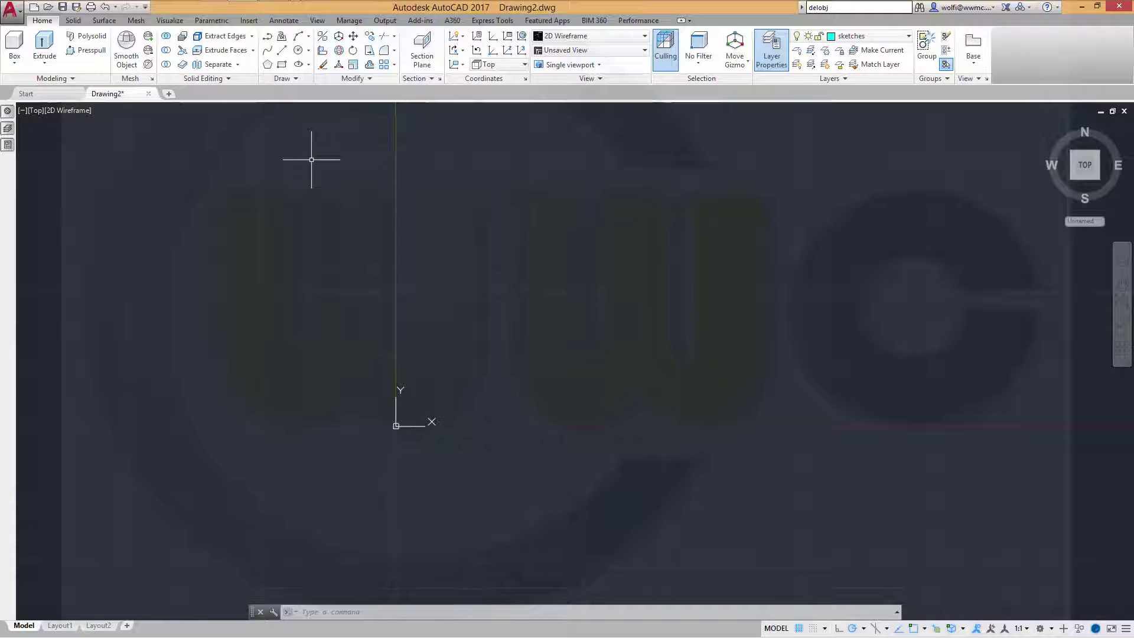
click(8, 129)
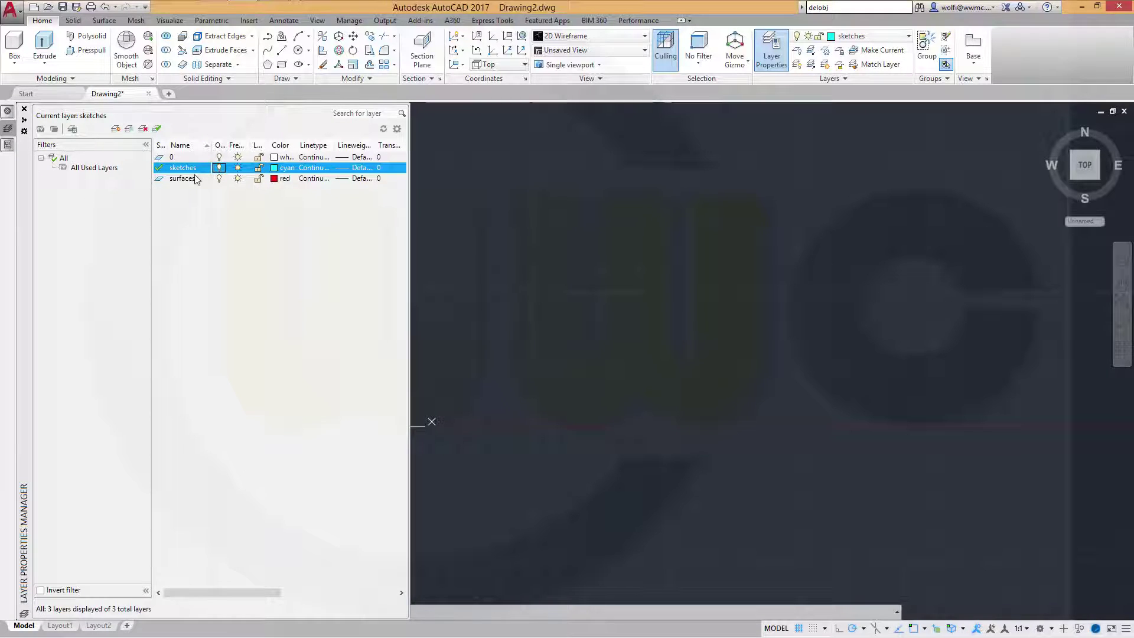
right_click(863, 42)
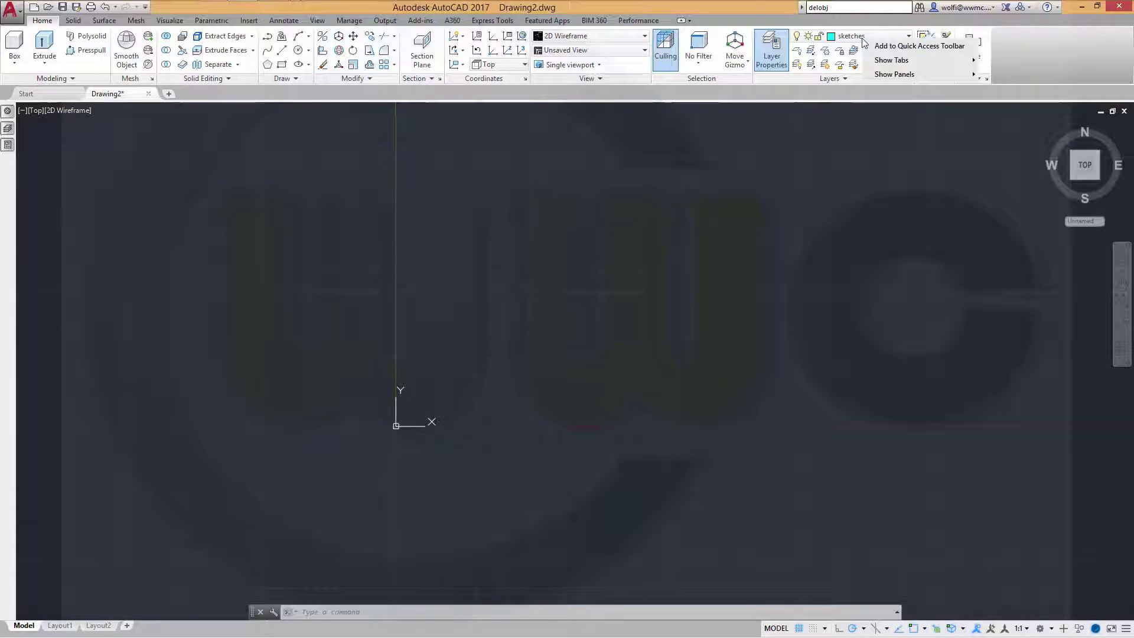
click(885, 46)
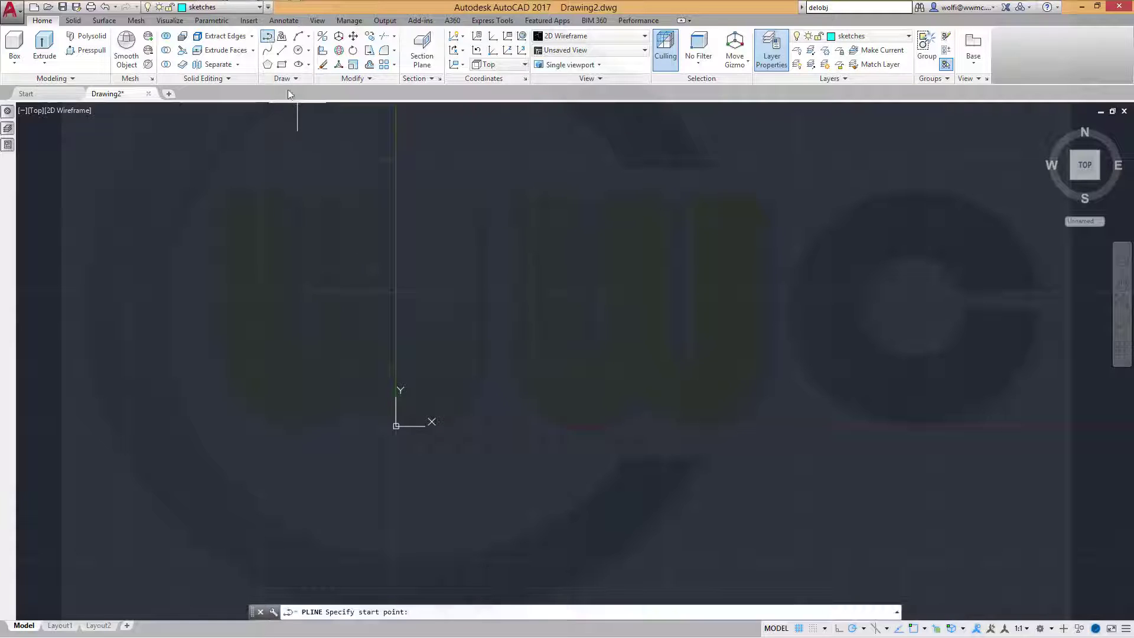
Step: Draw a polyline from 0,0 going up 20, across, diagonally up, then across again
click(268, 50)
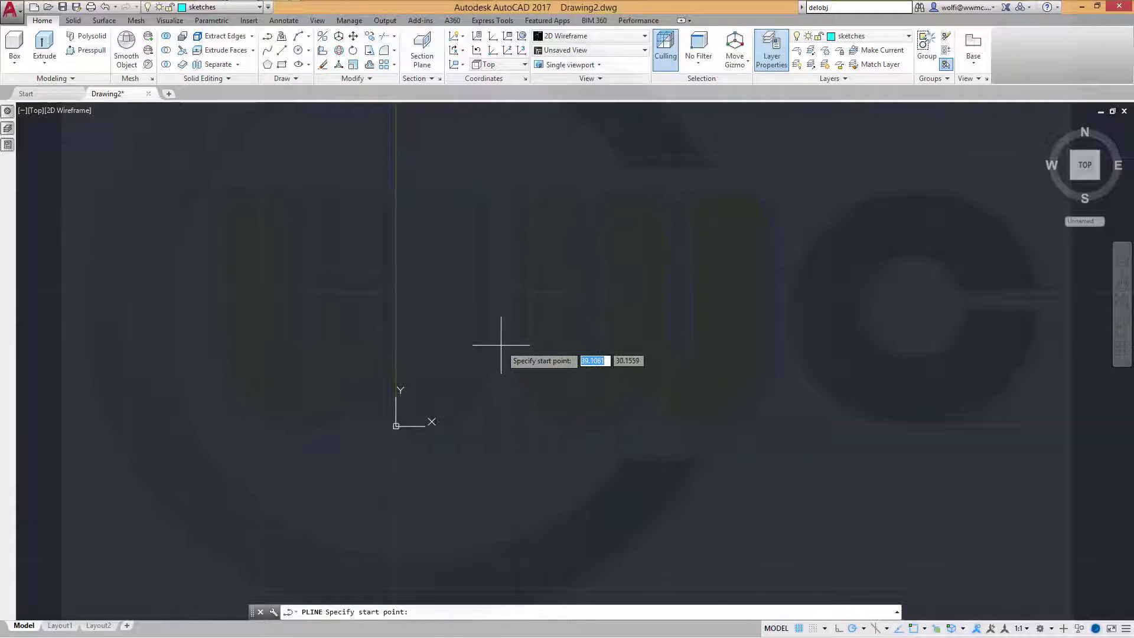
key(Tab)
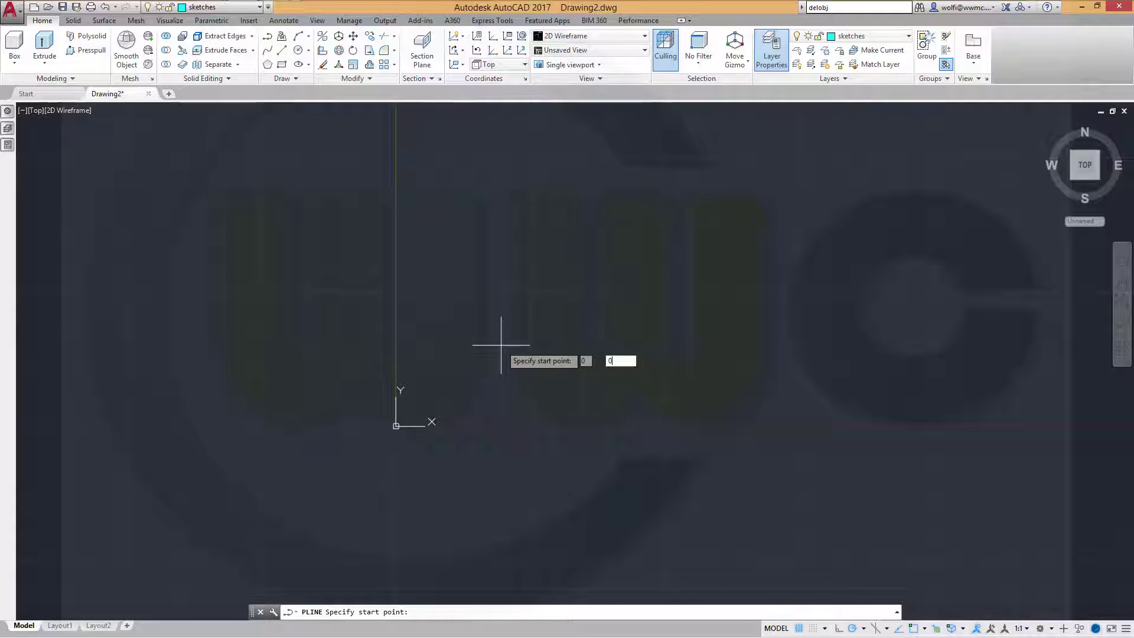
key(Return)
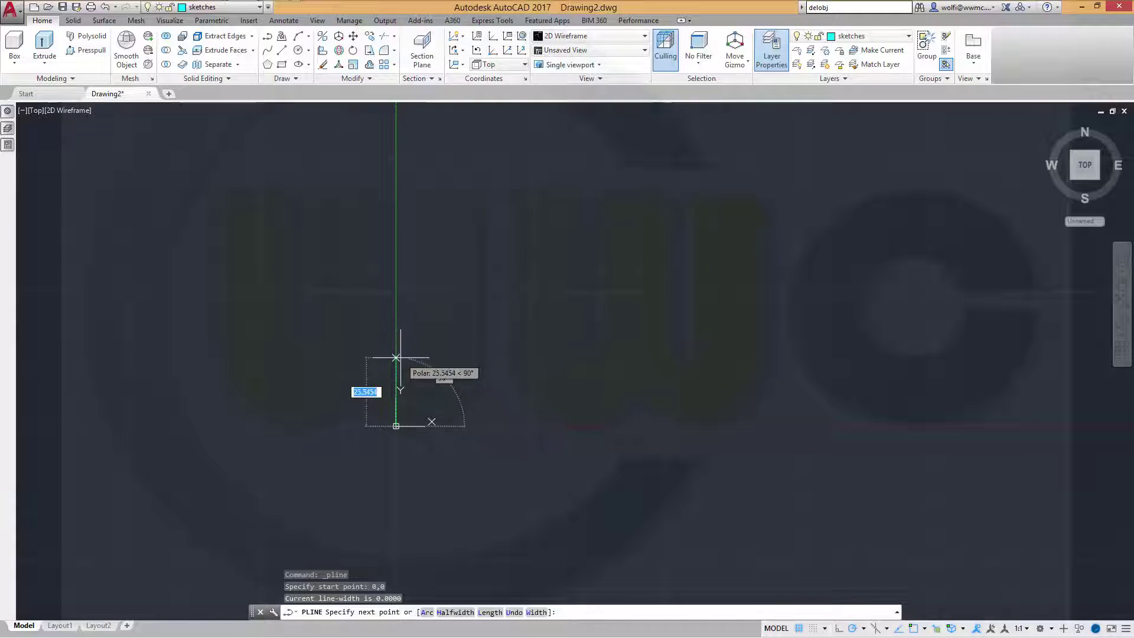
text(20)
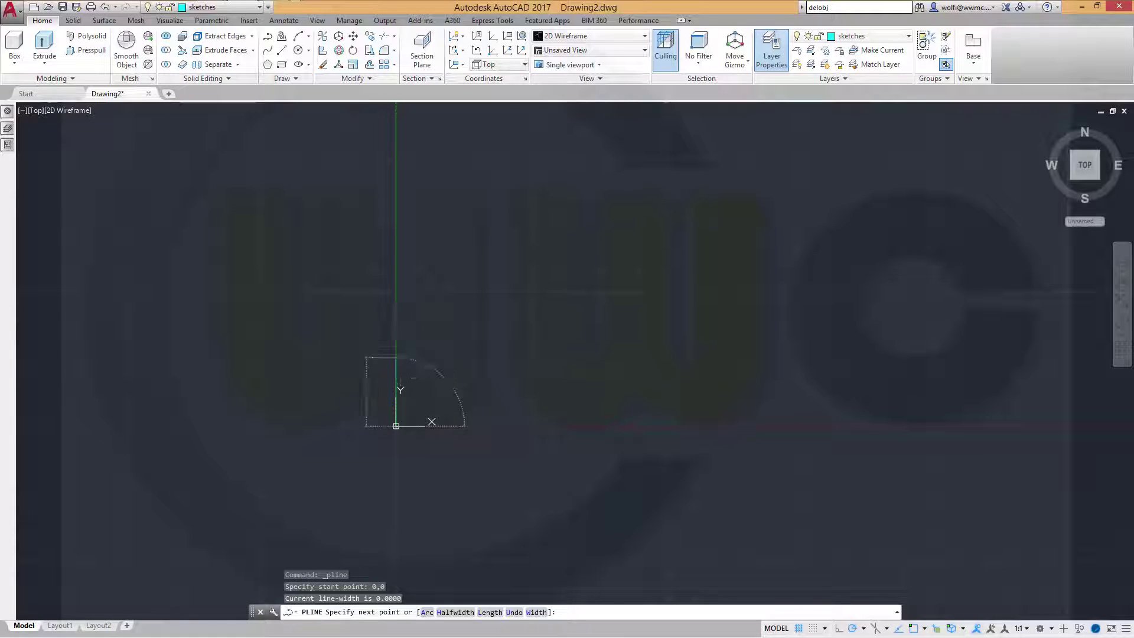
key(Return)
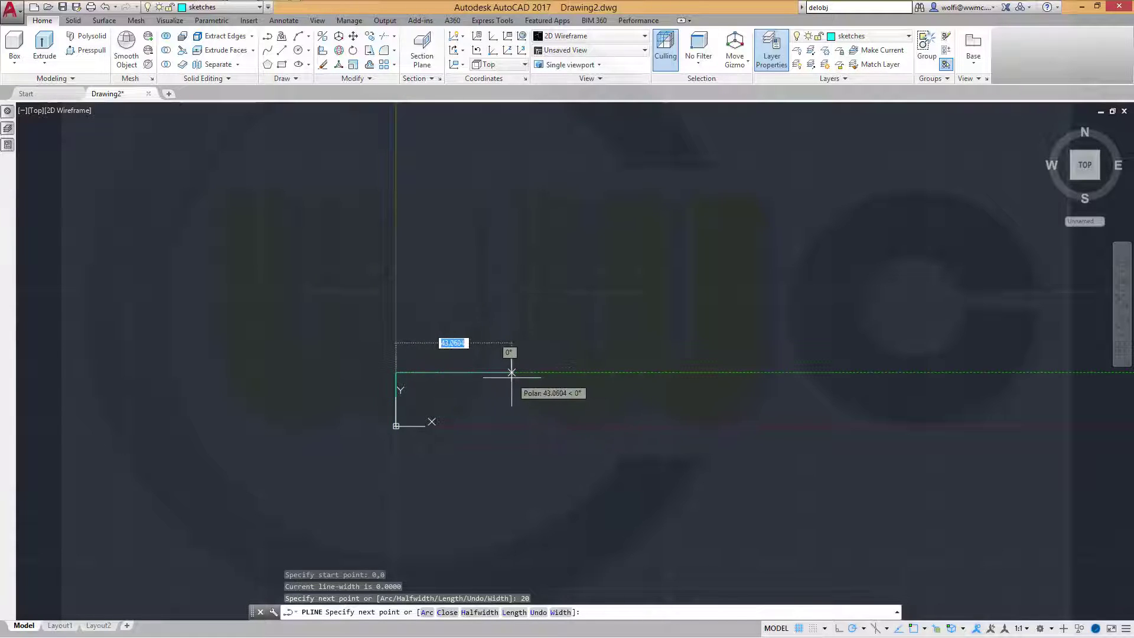
click(511, 372)
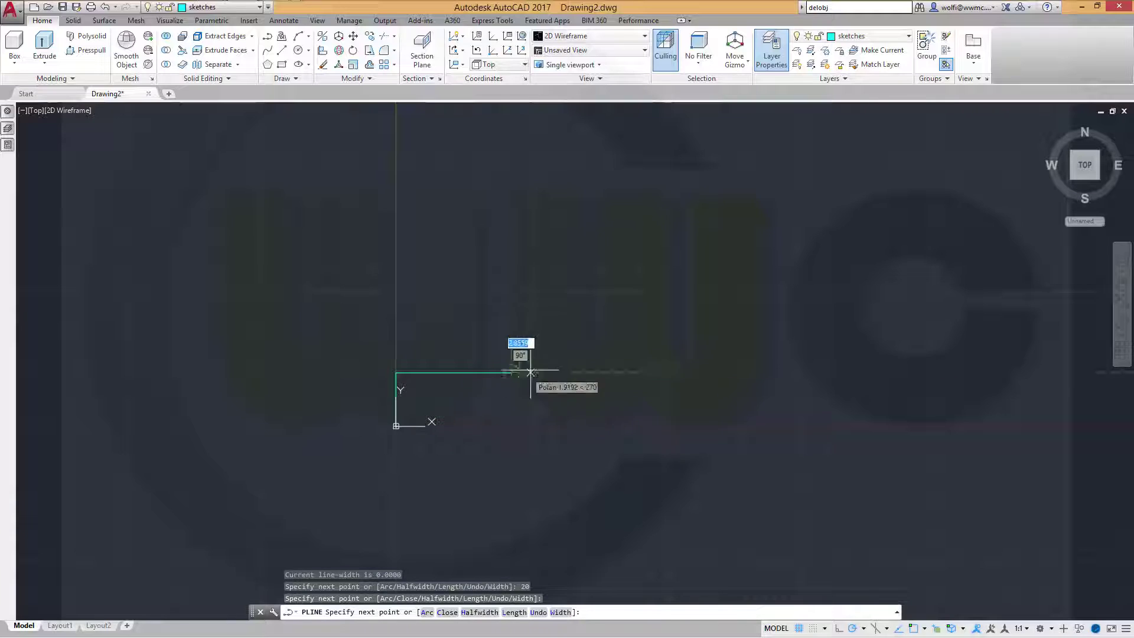
click(576, 313)
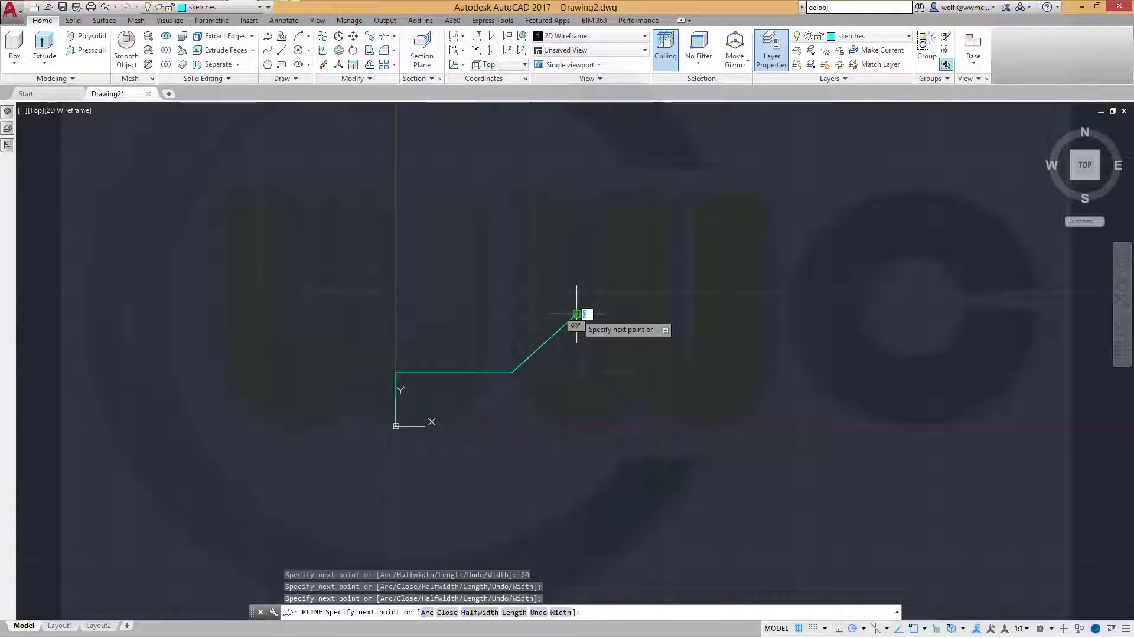
click(711, 313)
key(Escape)
key(Escape)
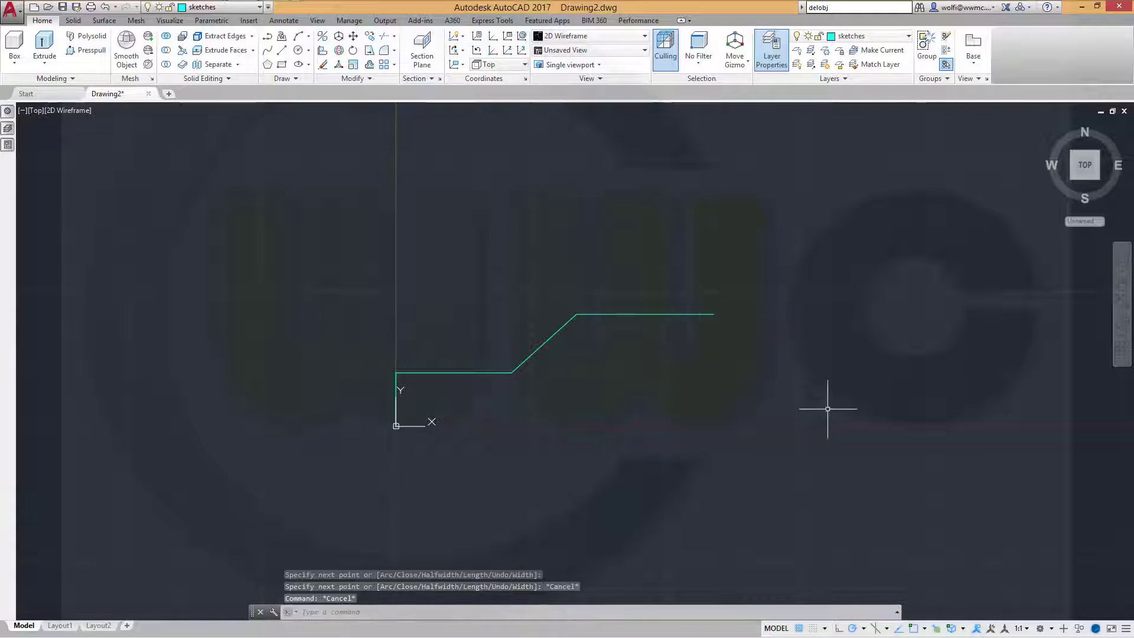
Step: Fix the polyline's endpoint at the origin with a Fix constraint
click(212, 20)
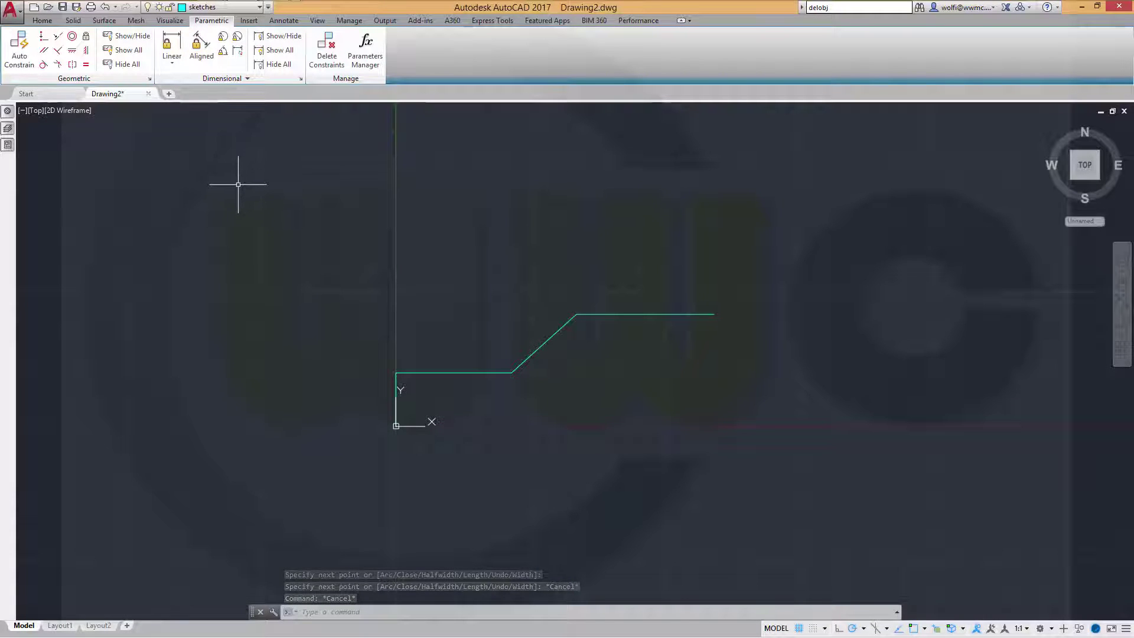
click(86, 37)
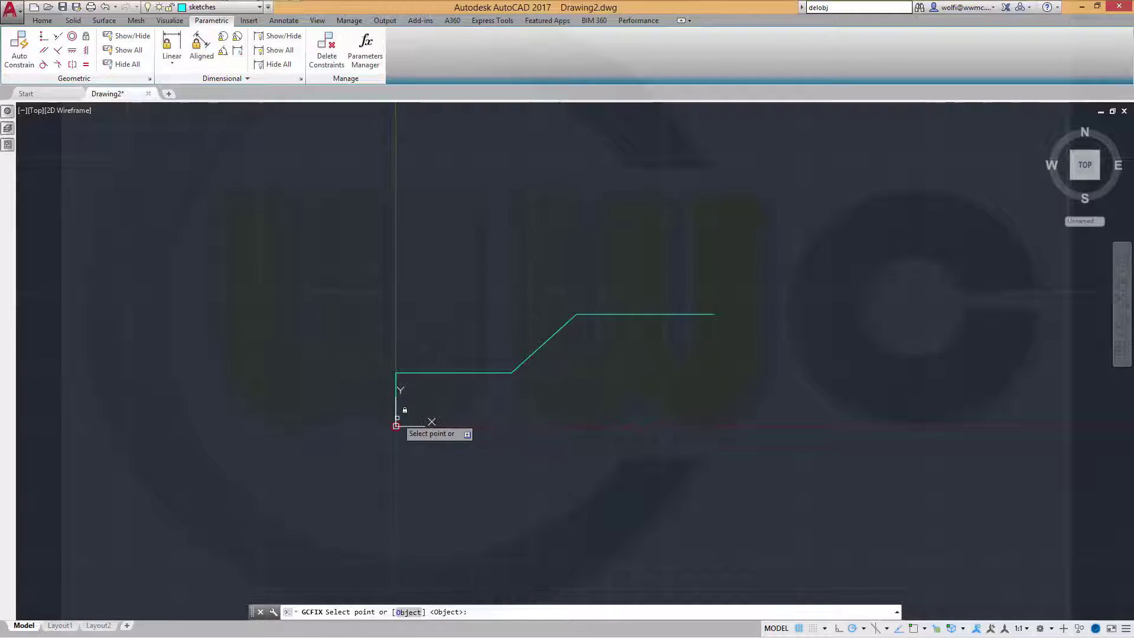
click(396, 425)
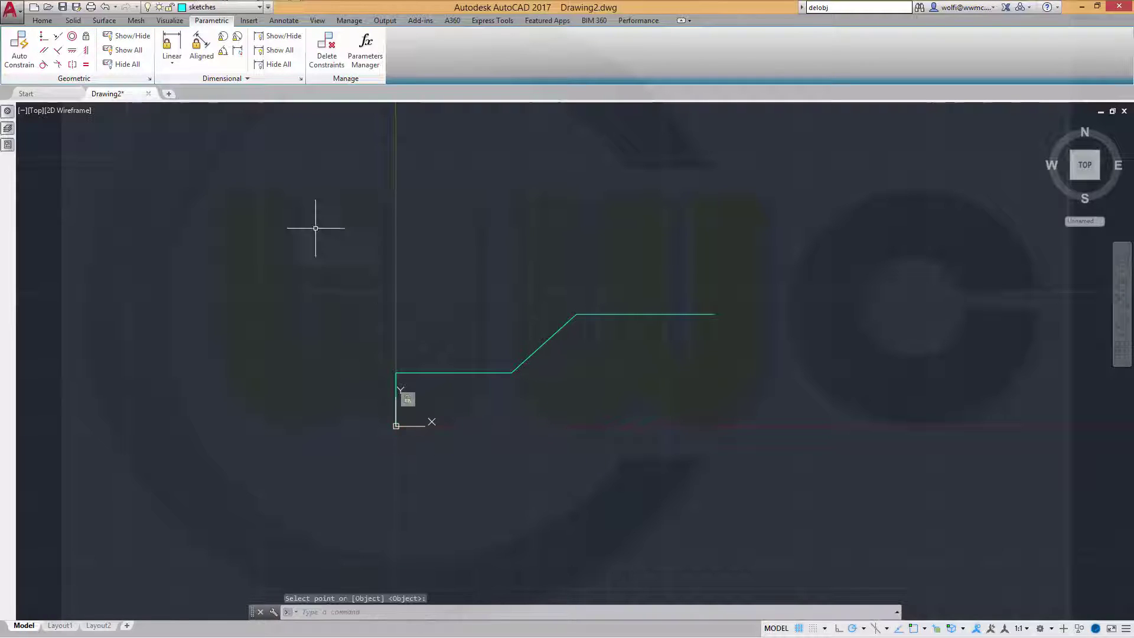
Step: Auto Constrain the whole polyline, then hide all geometric constraint markers
click(19, 47)
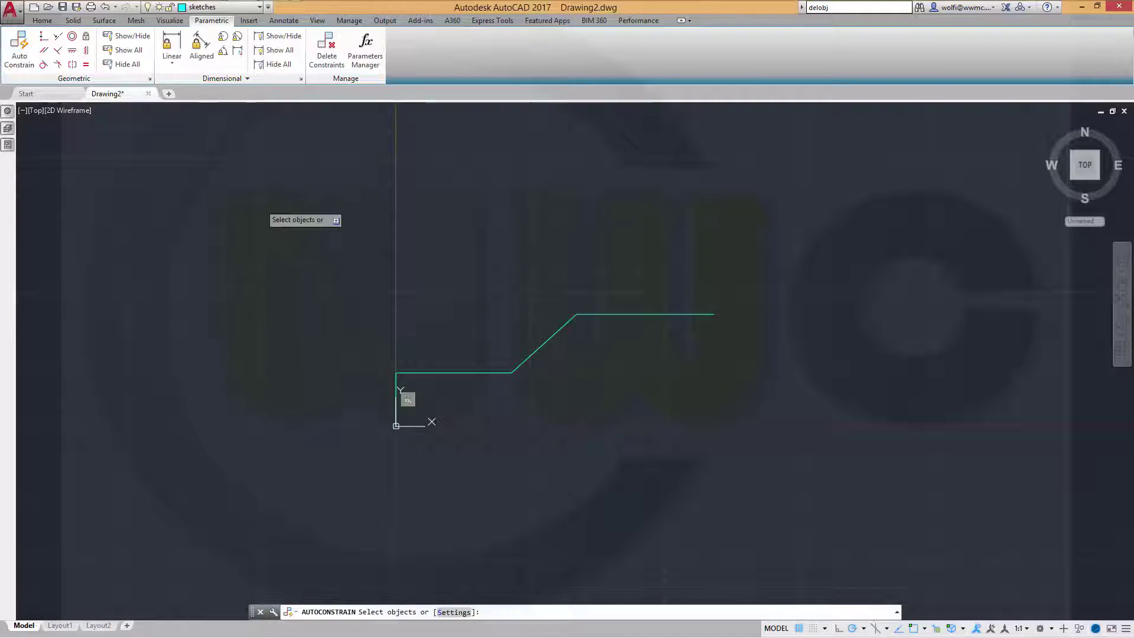
mouse_move(260, 205)
mouse_down()
mouse_move(361, 364)
mouse_move(779, 468)
mouse_up()
click(271, 223)
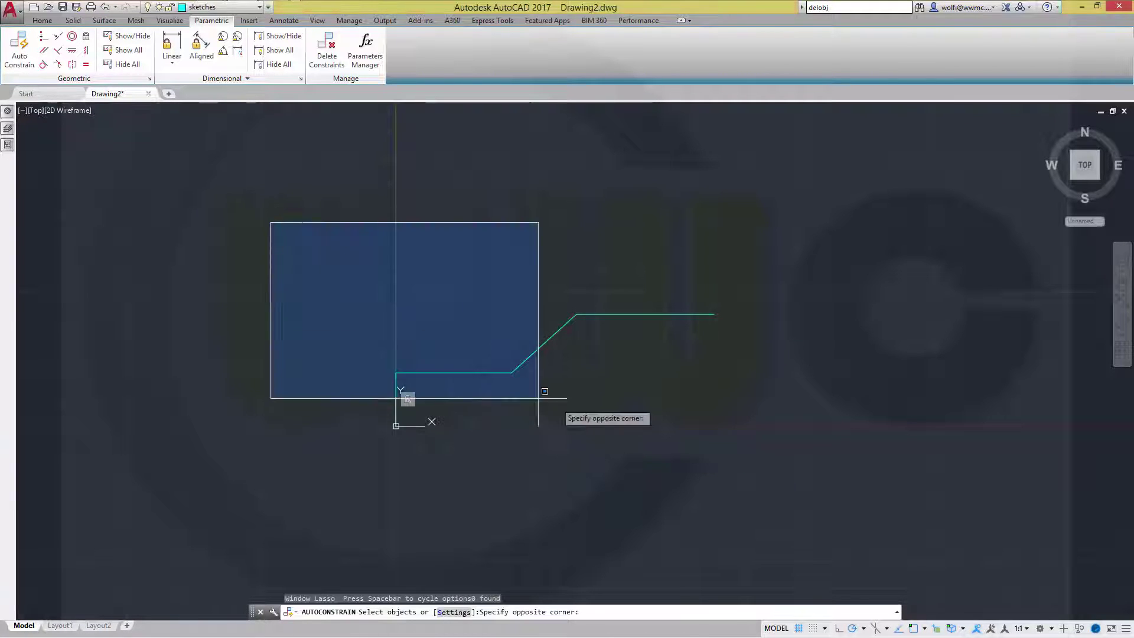
click(845, 448)
right_click(744, 298)
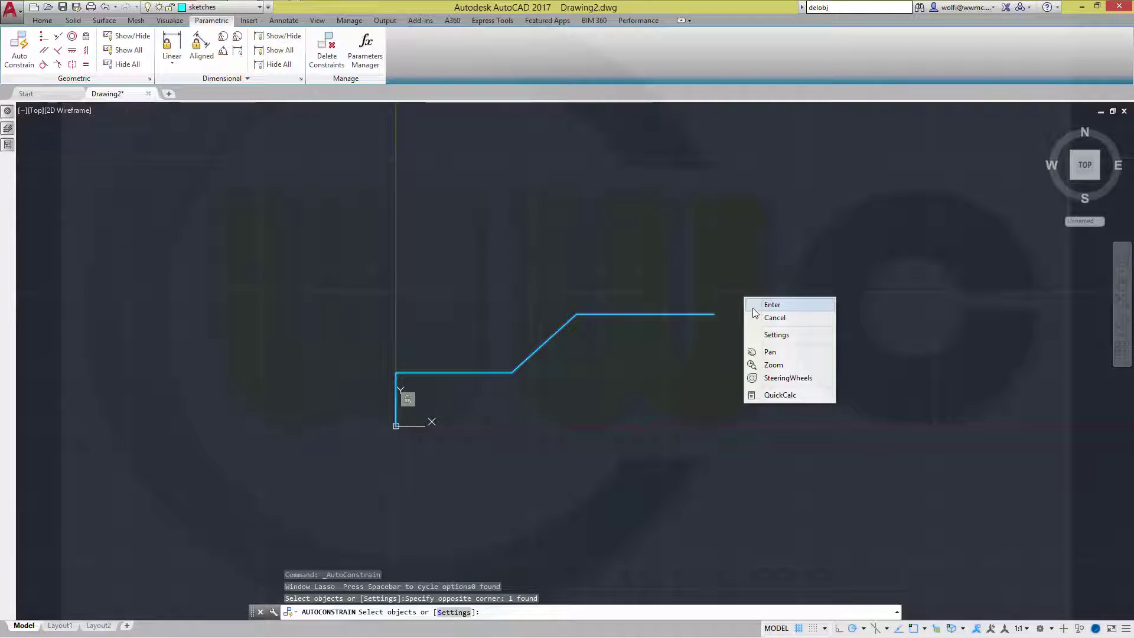
click(770, 304)
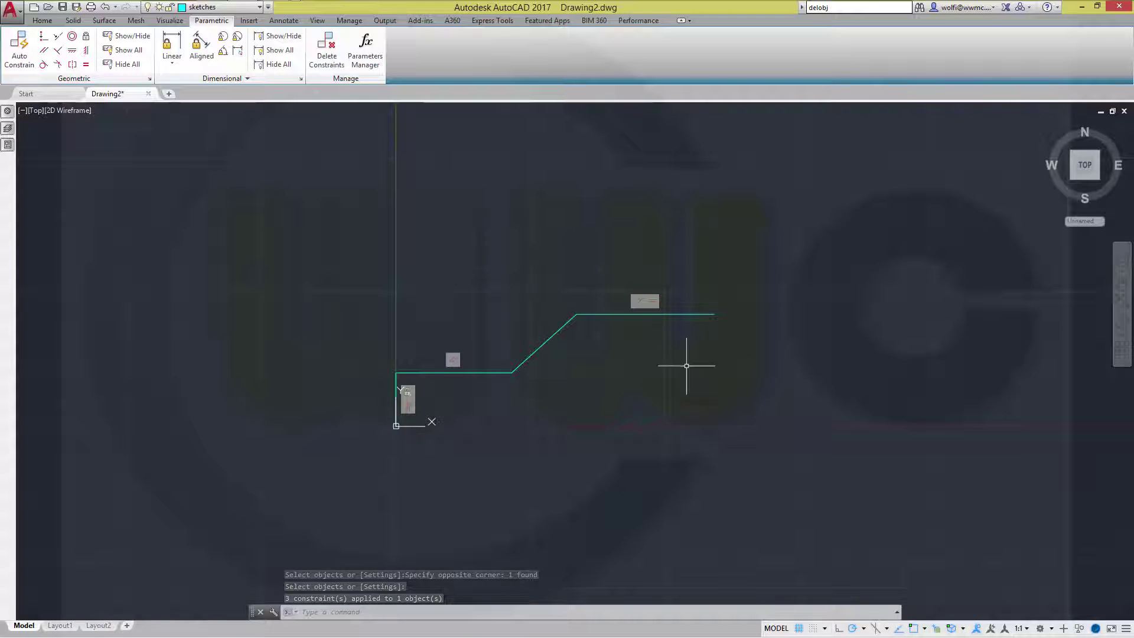
scroll(458, 272, up, 2)
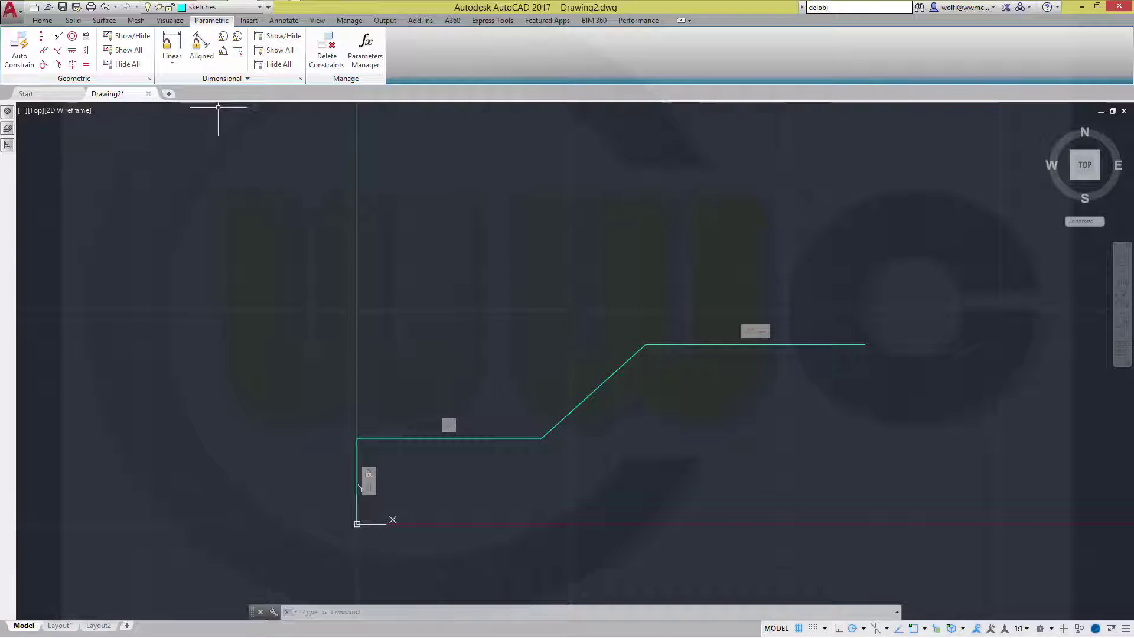
click(124, 66)
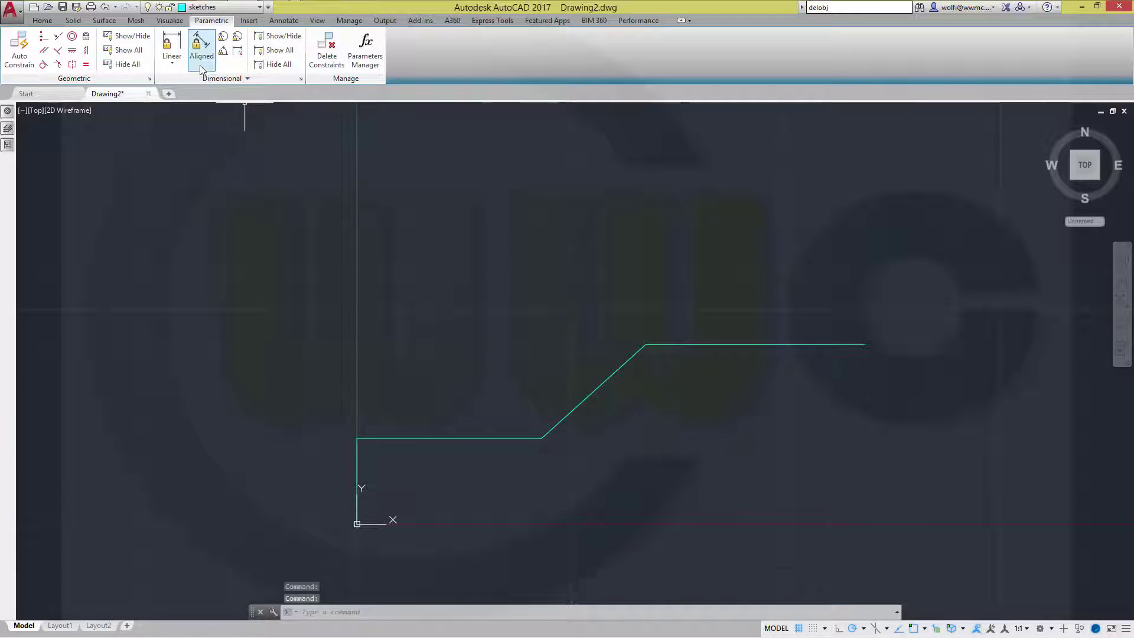
Step: Constrain the diagonal to 45° from the top line and the first vertical segment to 20
click(223, 51)
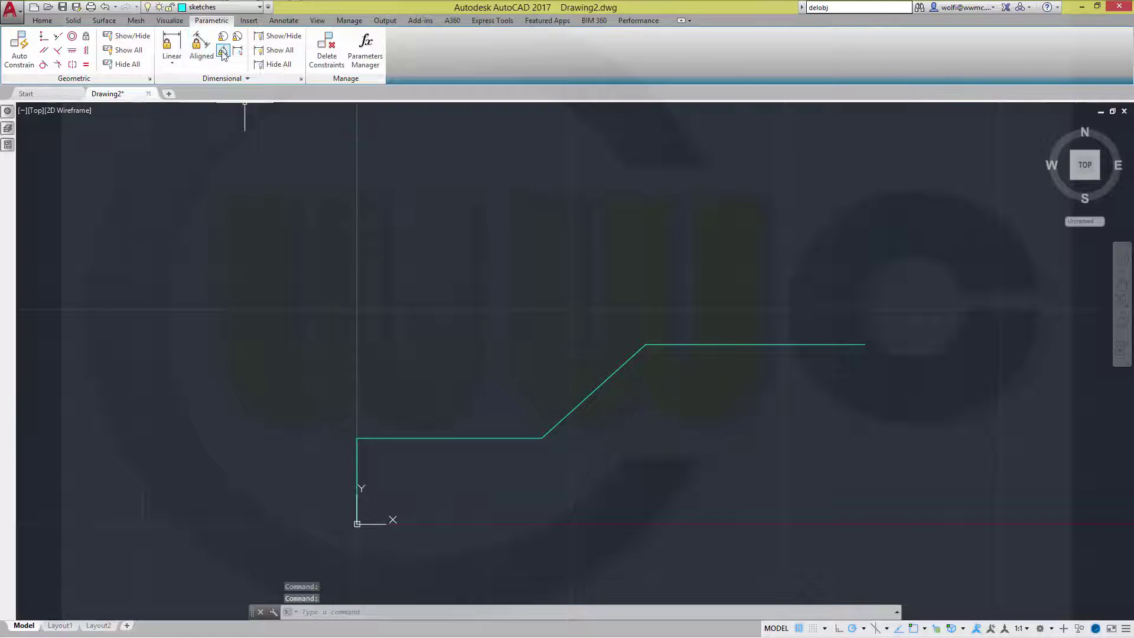
click(610, 373)
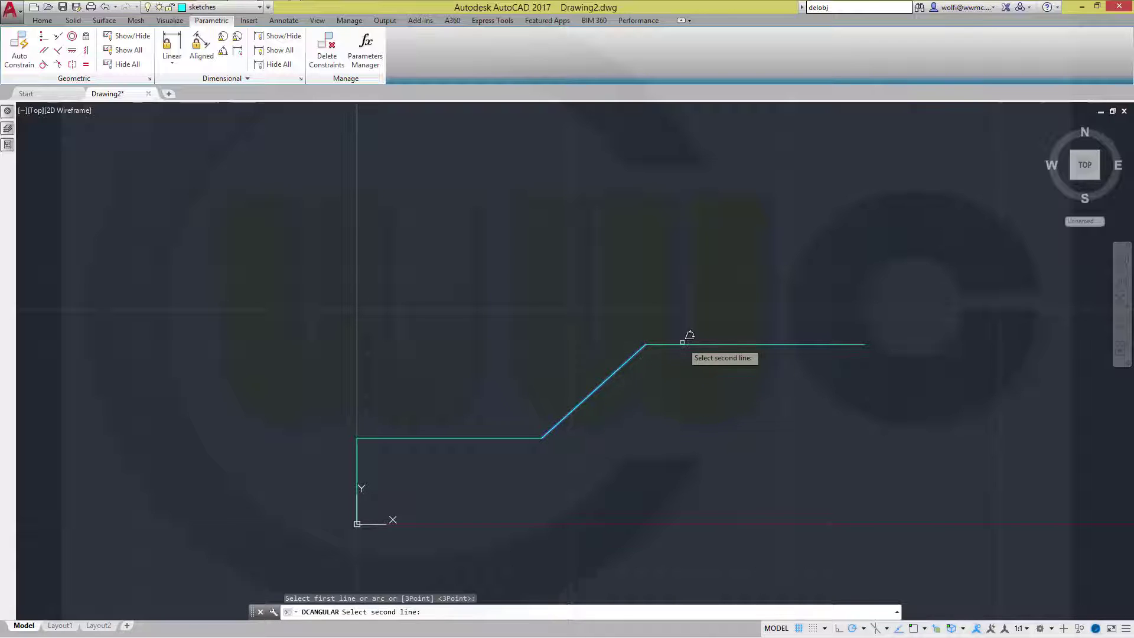
click(680, 344)
click(536, 363)
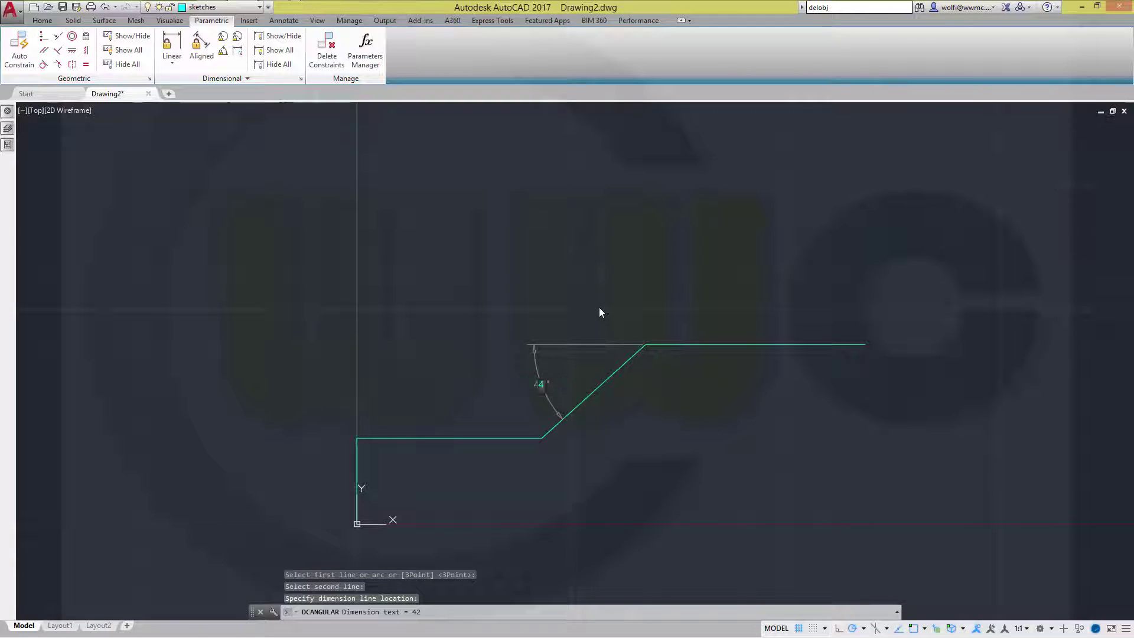
text(45)
key(Return)
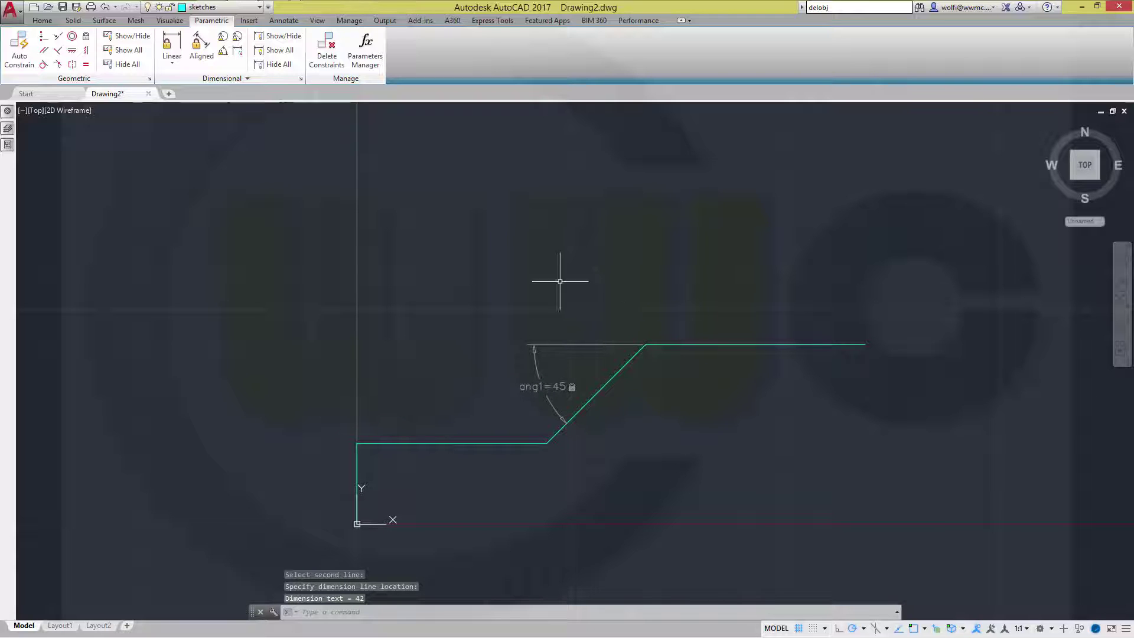
click(171, 45)
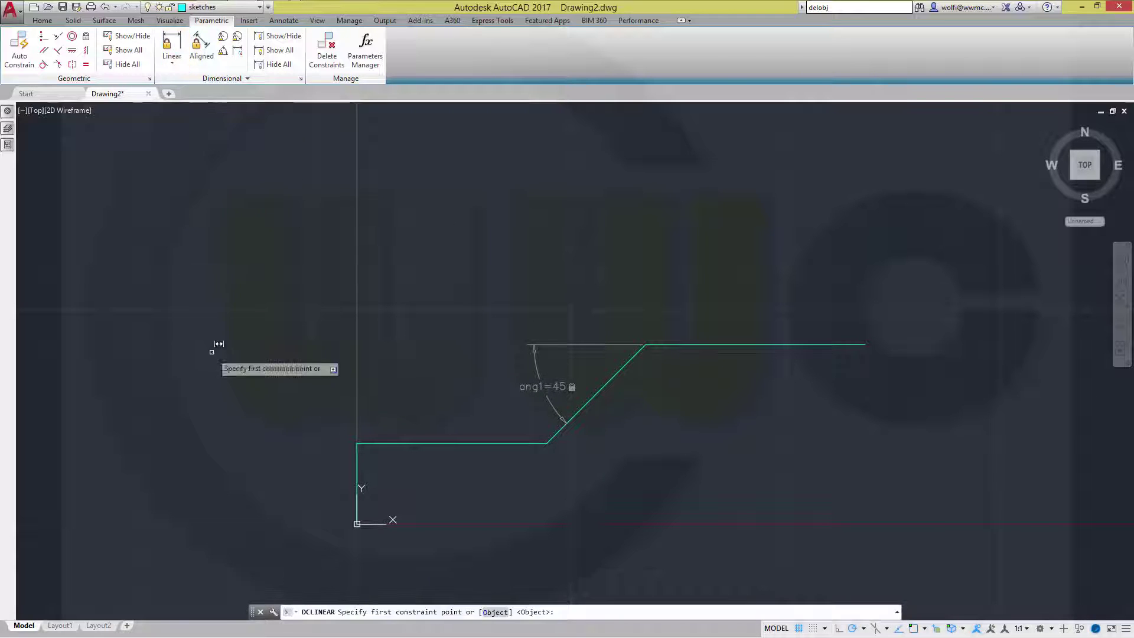
click(357, 523)
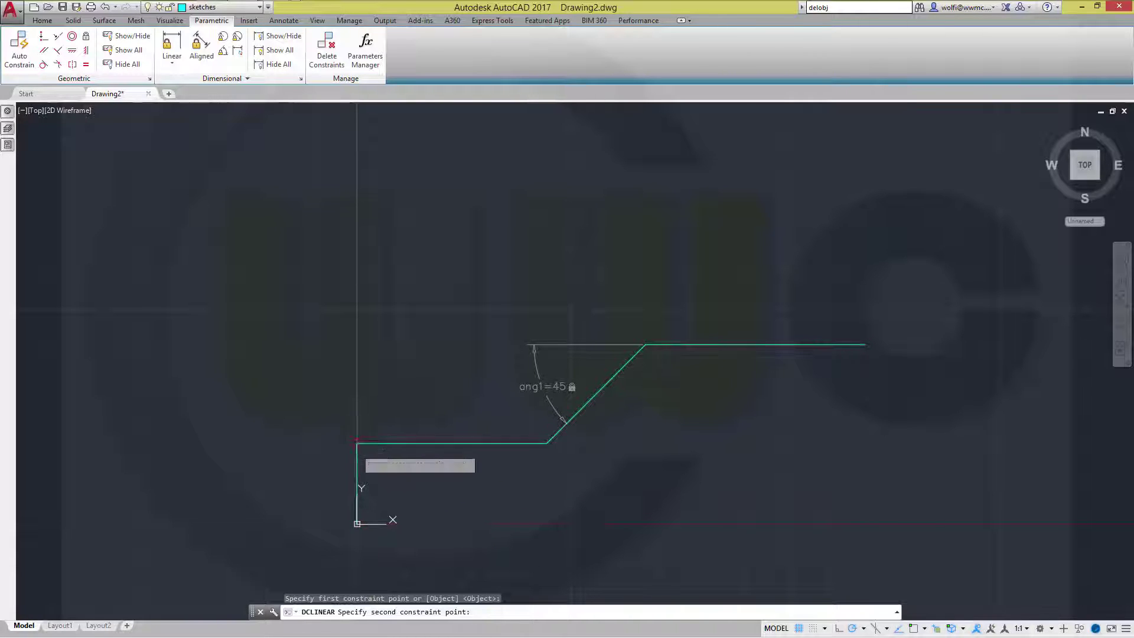
click(357, 443)
click(261, 483)
text(20)
key(Return)
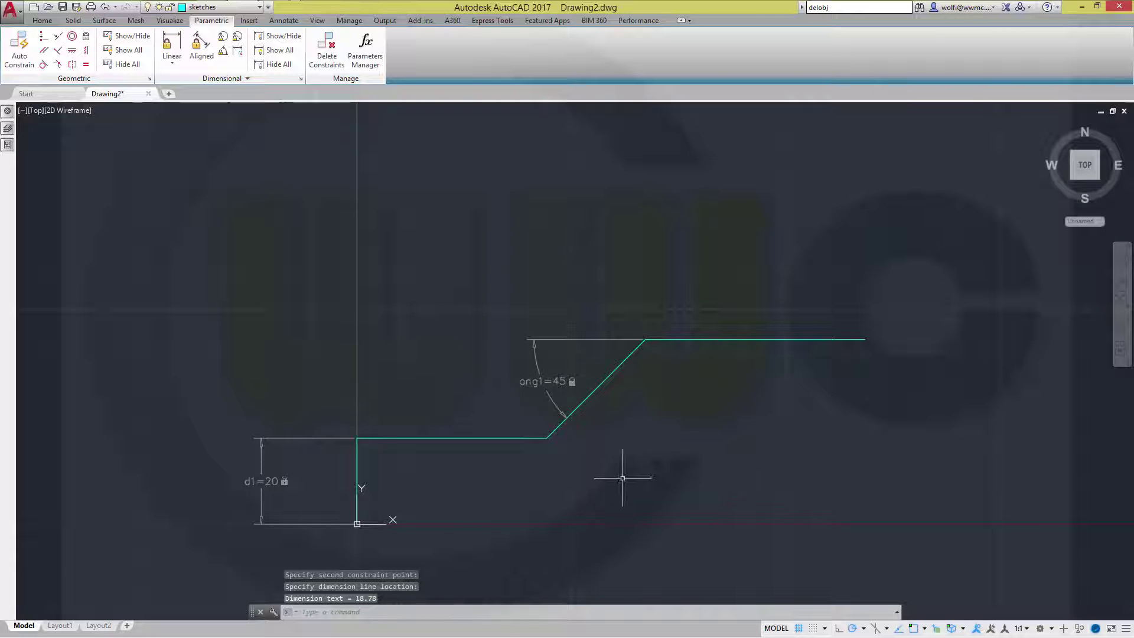
Step: Constrain the profile's total height to 58 and the top segment to 18
key(Return)
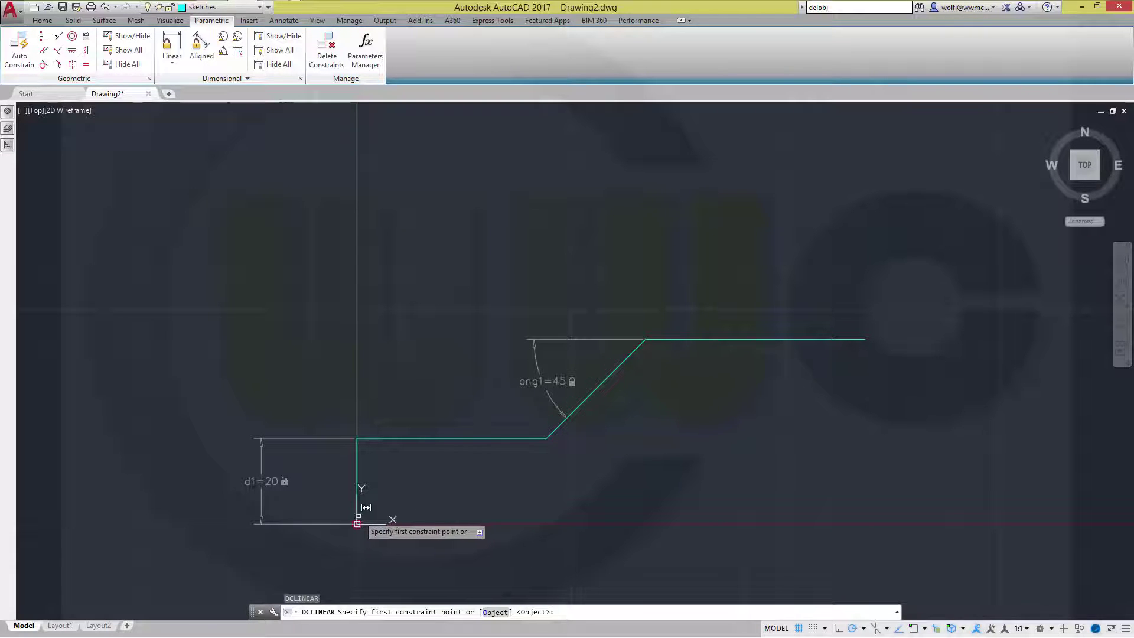
click(359, 513)
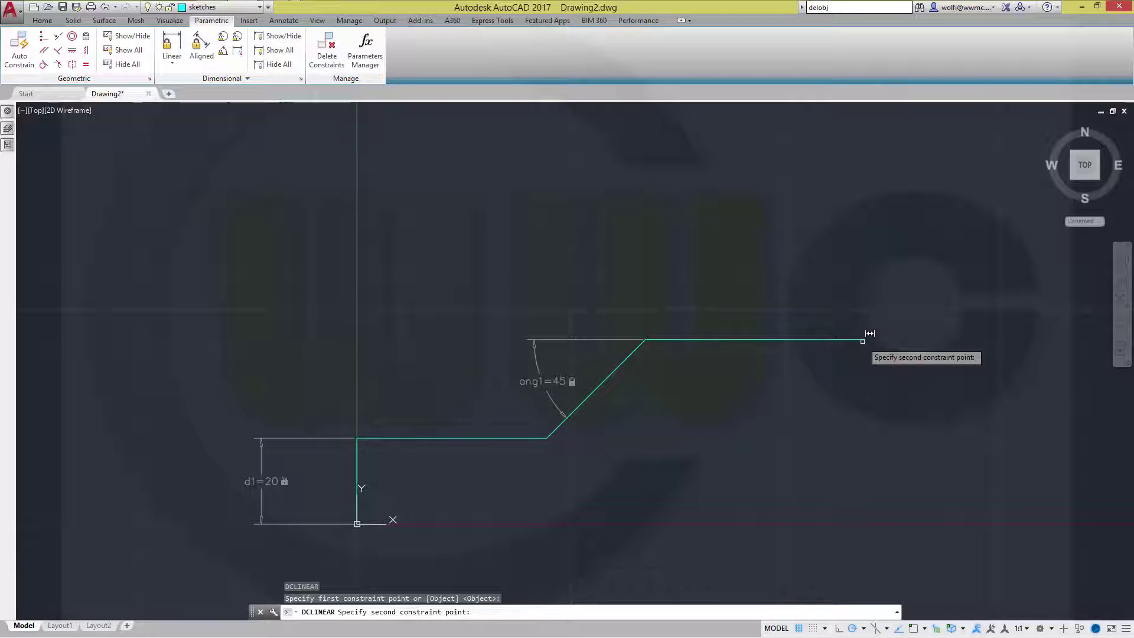
click(865, 339)
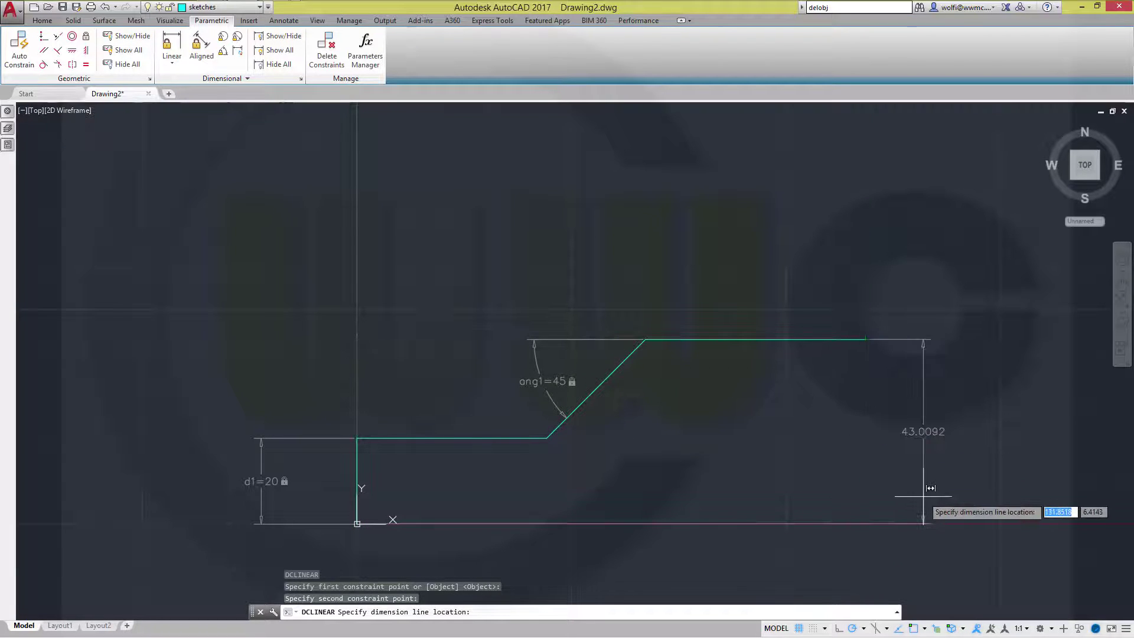
click(923, 432)
text(58)
key(Return)
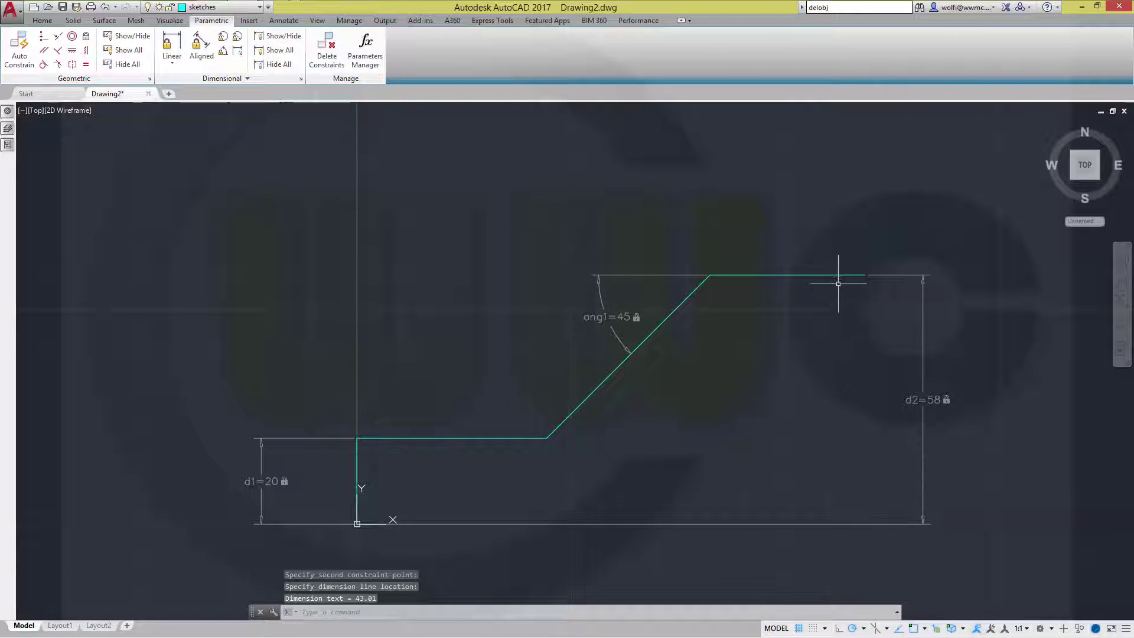
key(Return)
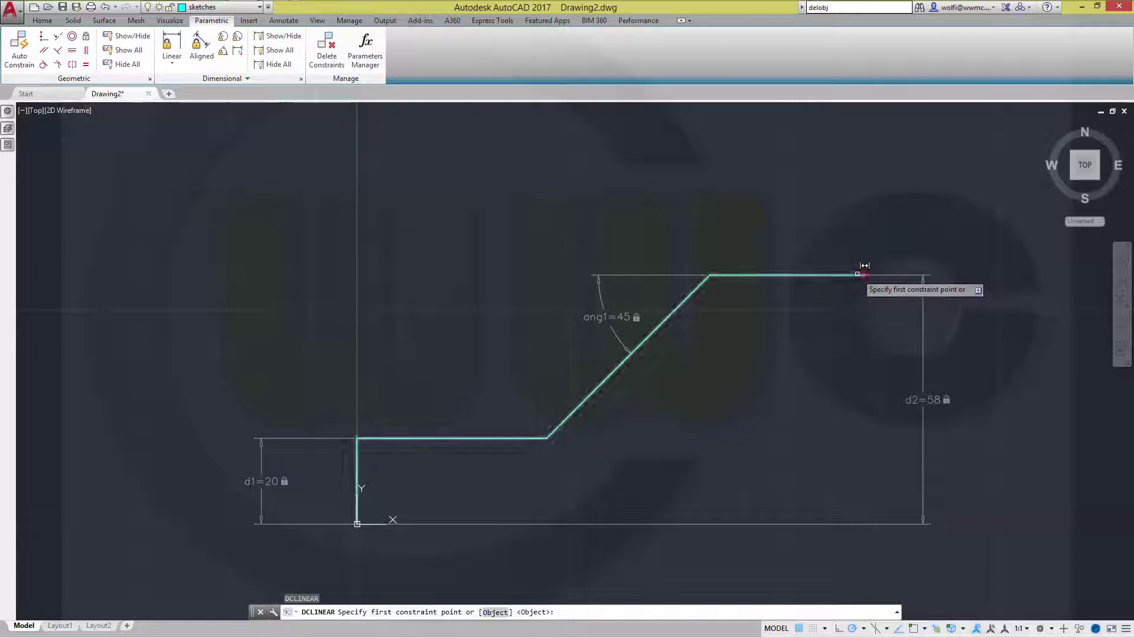
click(866, 271)
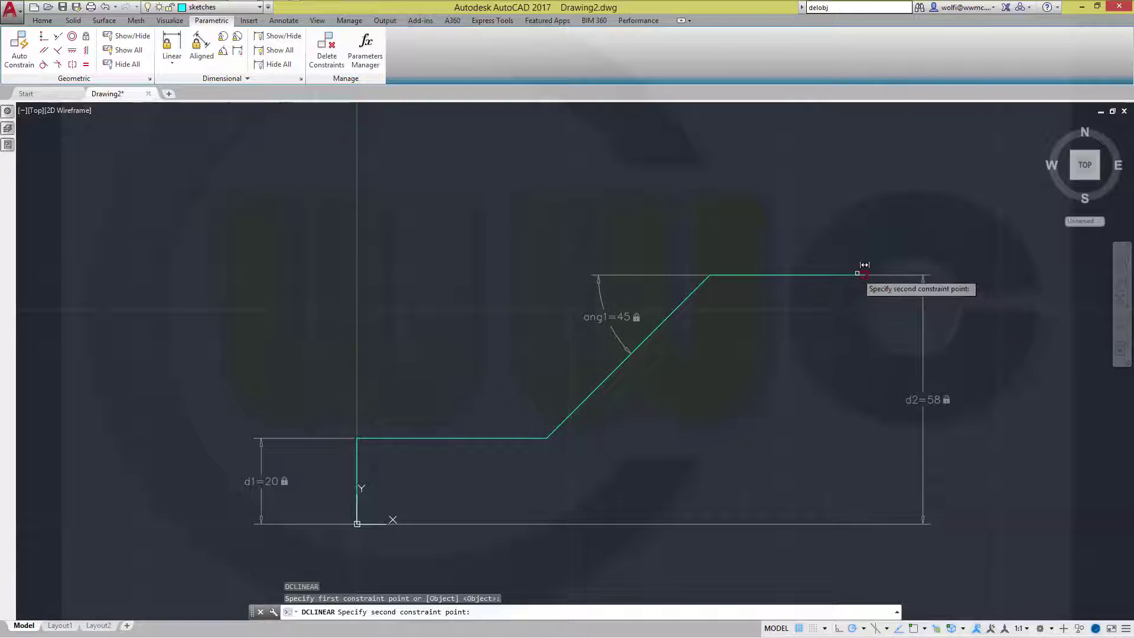
click(717, 273)
click(790, 226)
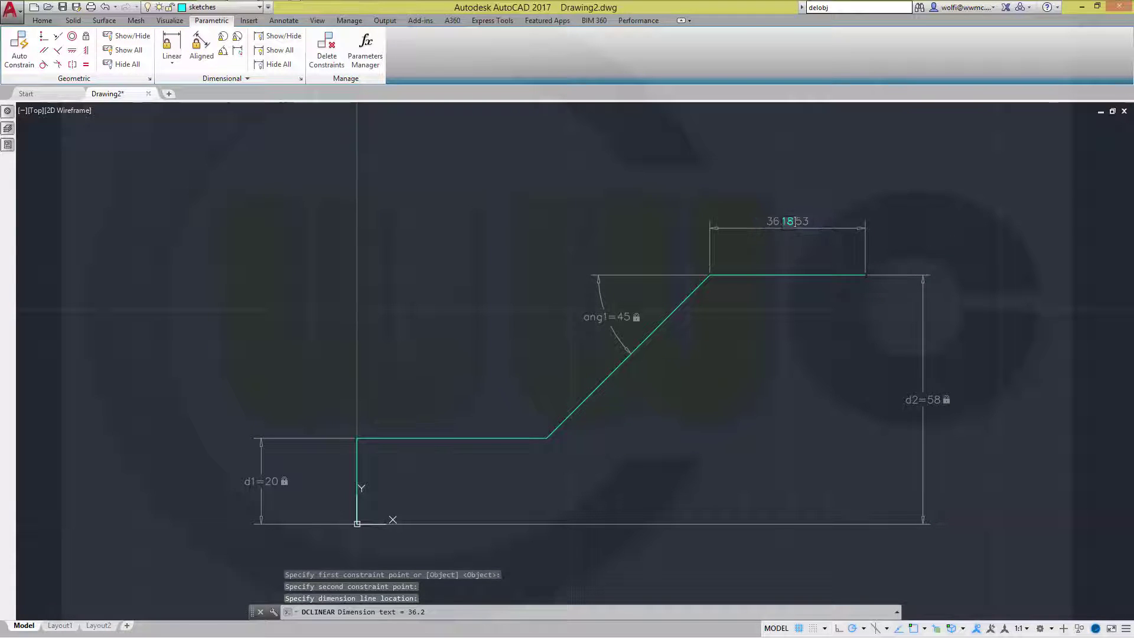
text(18)
key(Return)
key(Return)
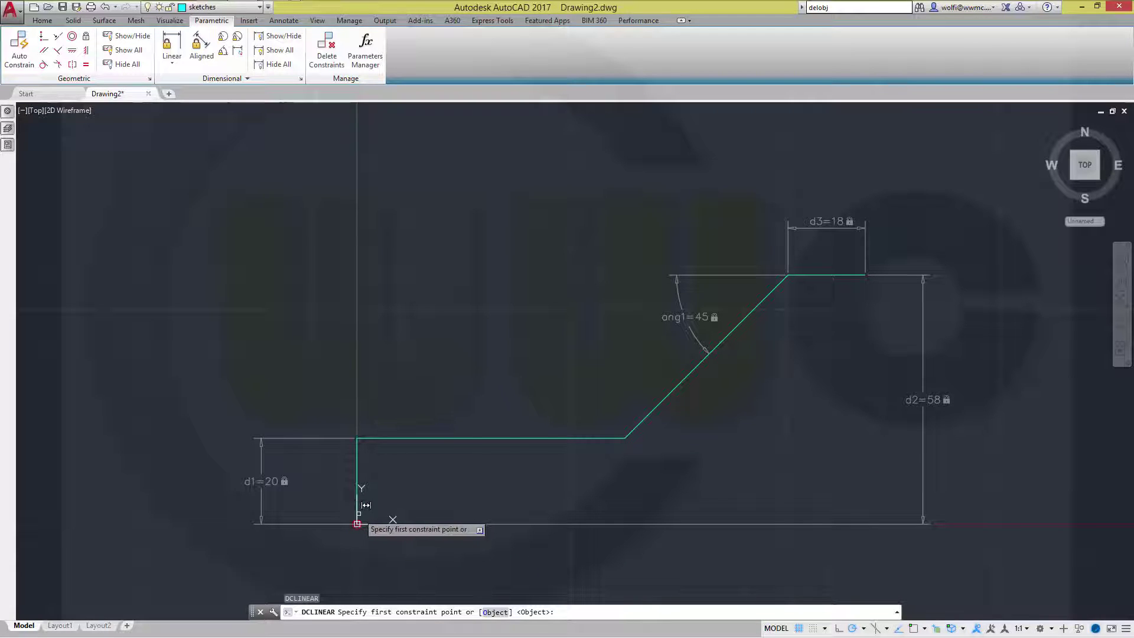
Step: Constrain the profile's overall length to 105 and orbit to view it in 3D
click(357, 518)
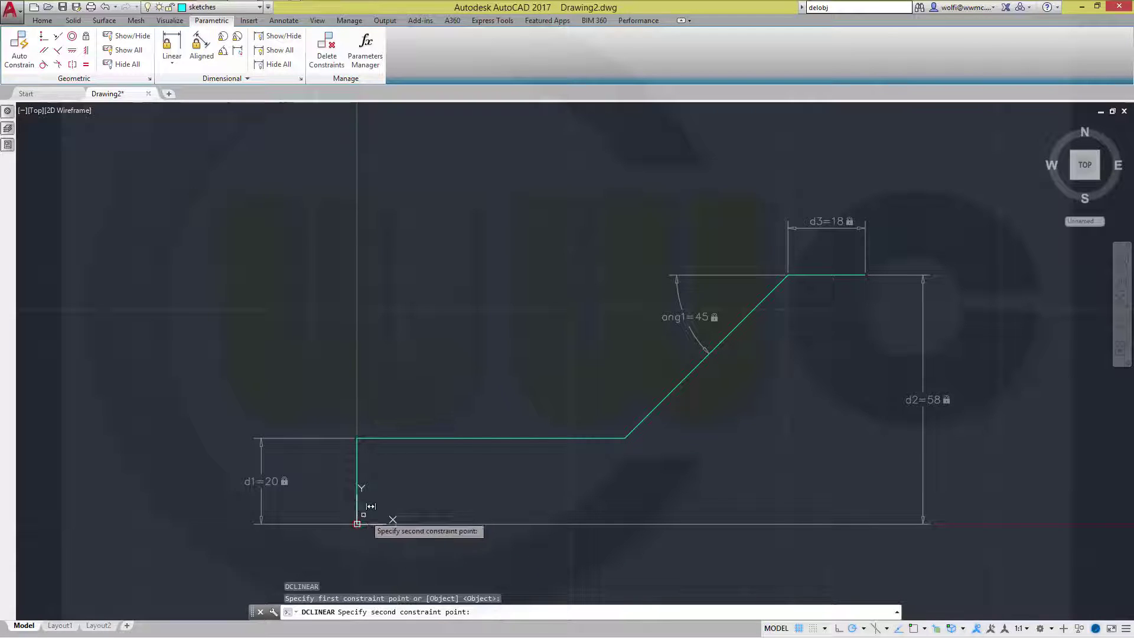
click(865, 275)
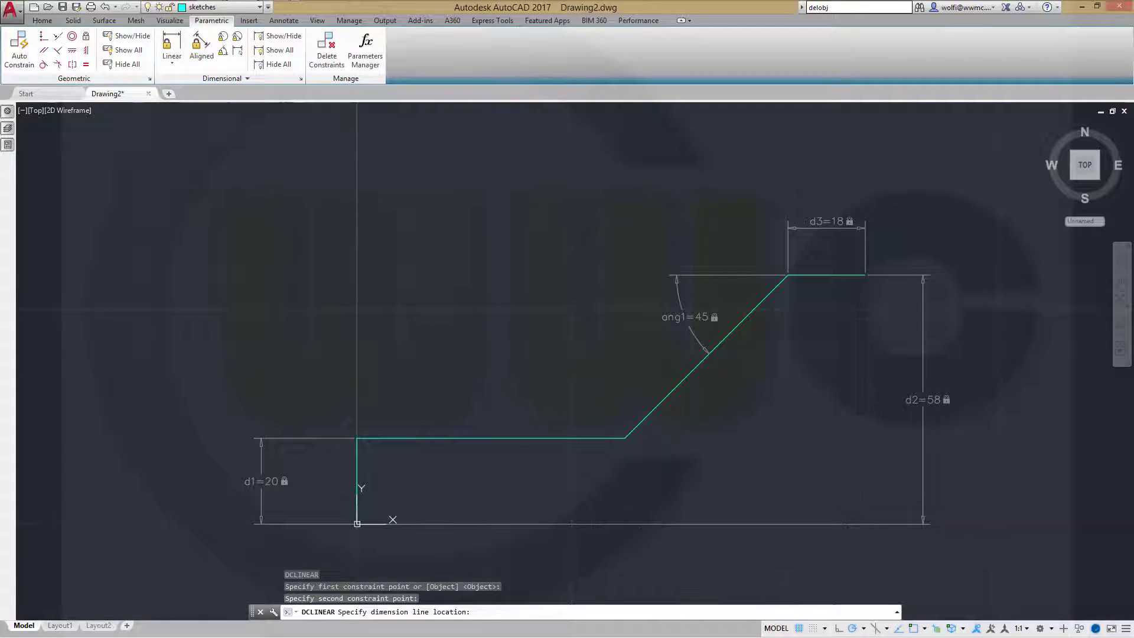
click(641, 554)
text(105)
key(Return)
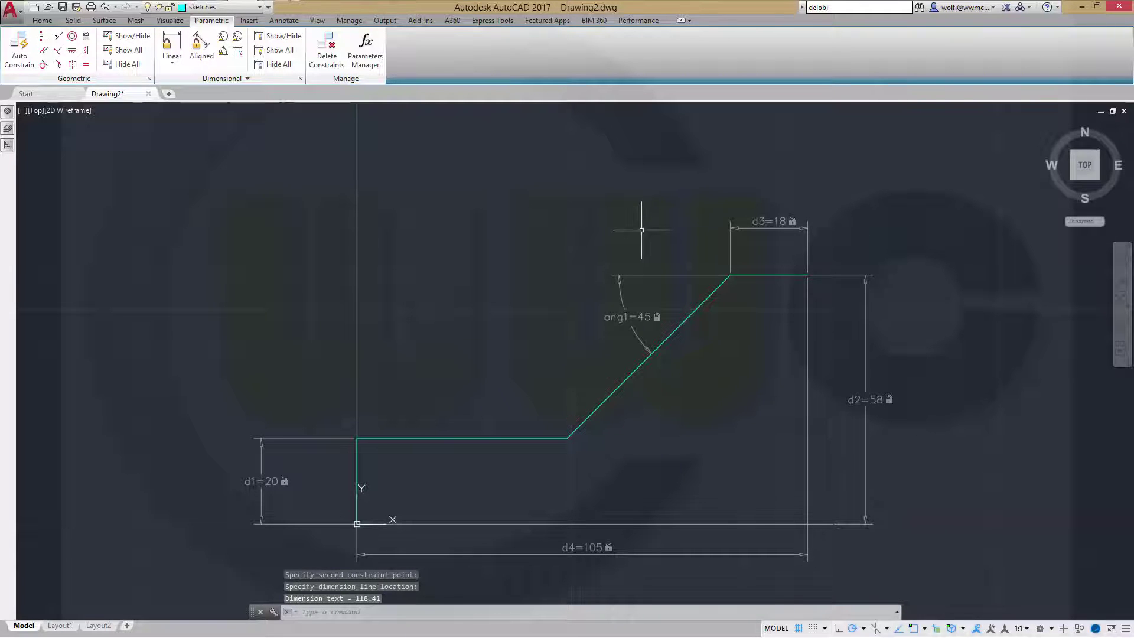
shift+middle_drag(742, 448, 810, 334)
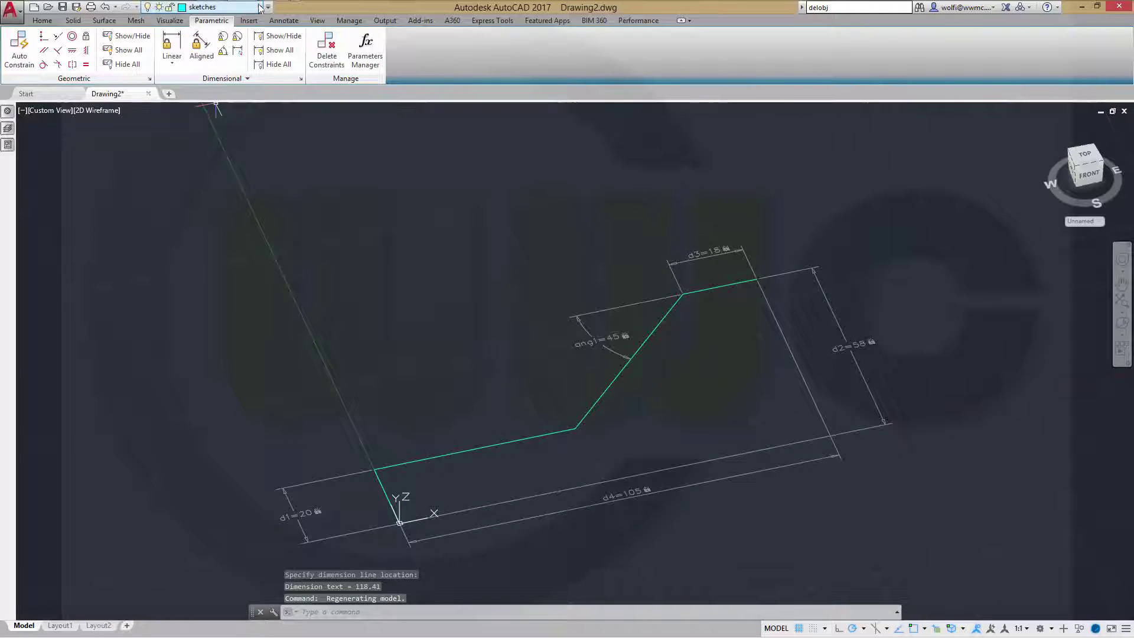
Step: Make surfaces the current layer and extrude the profile into a 13.5-high surface
click(219, 8)
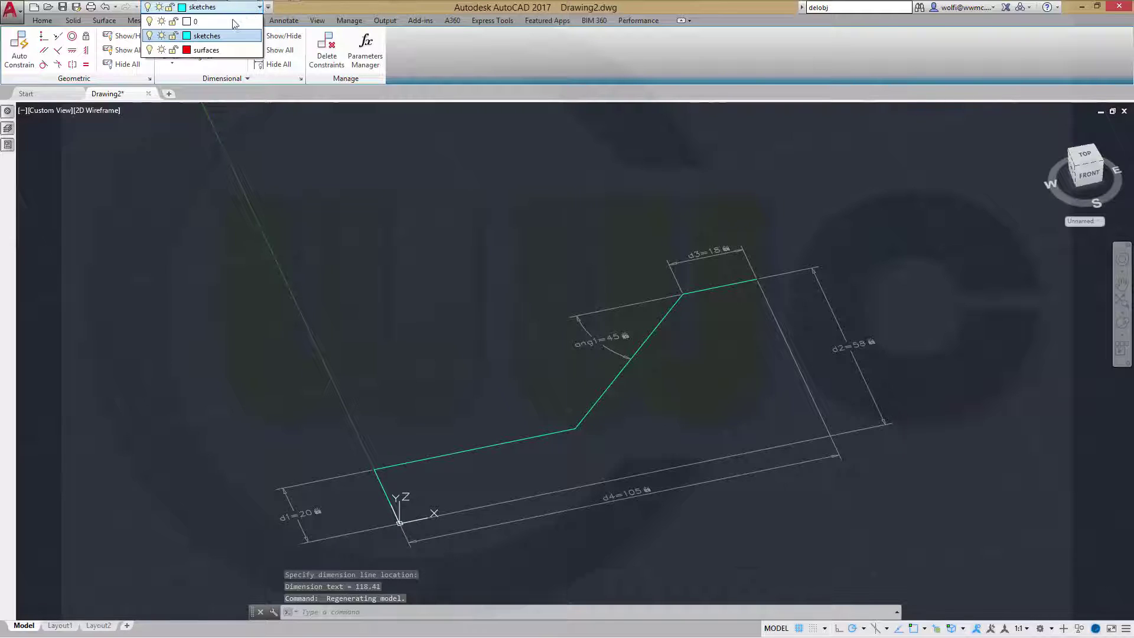
click(204, 49)
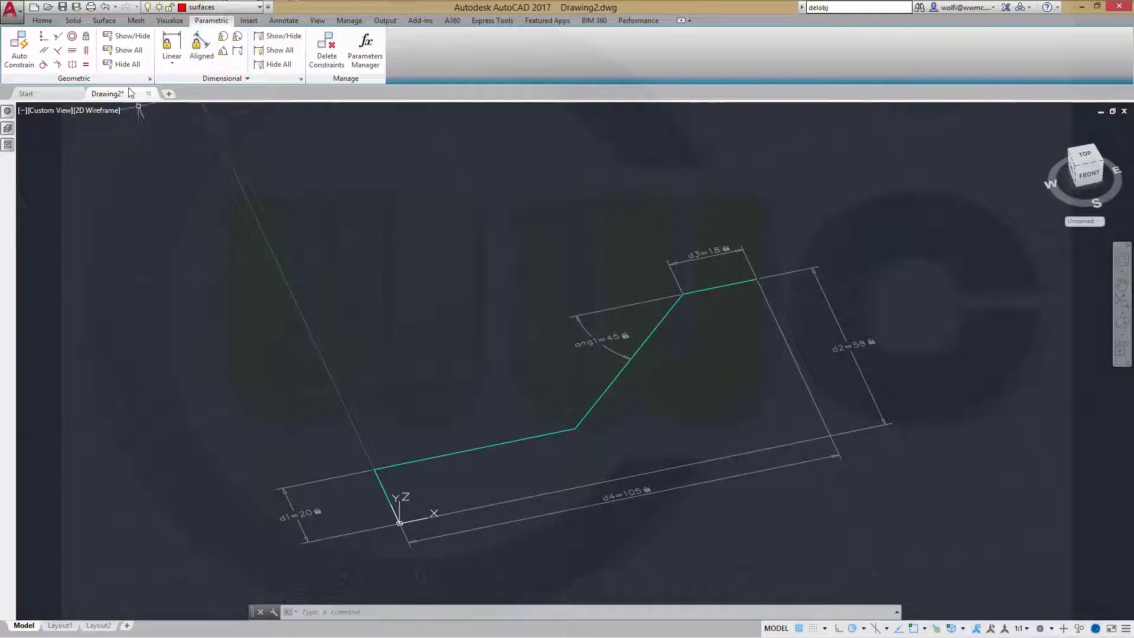
click(104, 20)
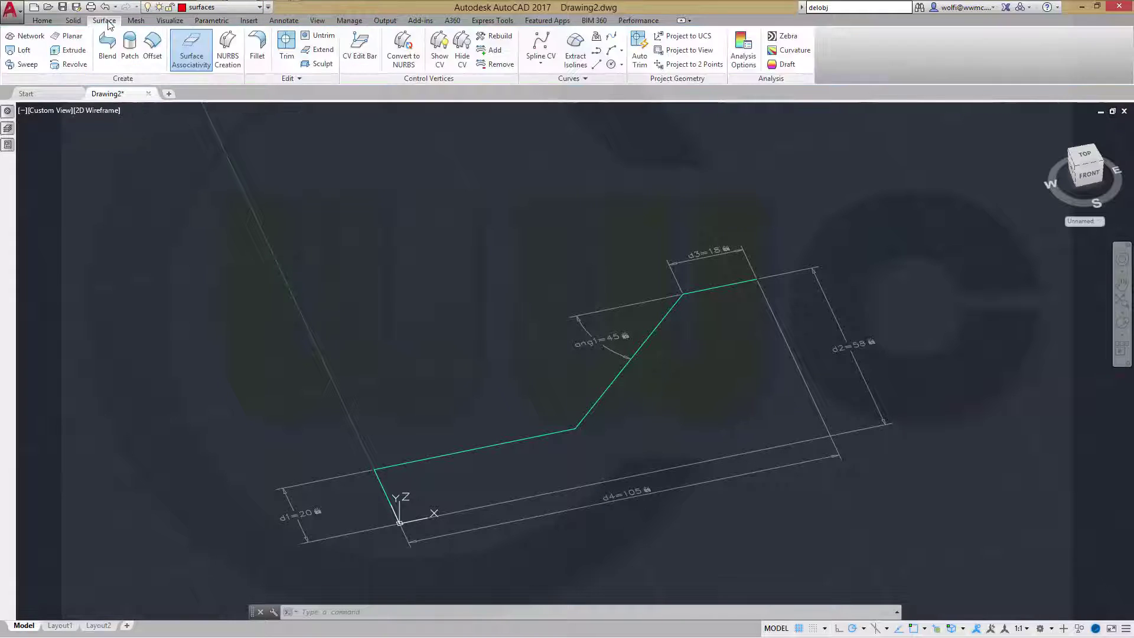
click(75, 50)
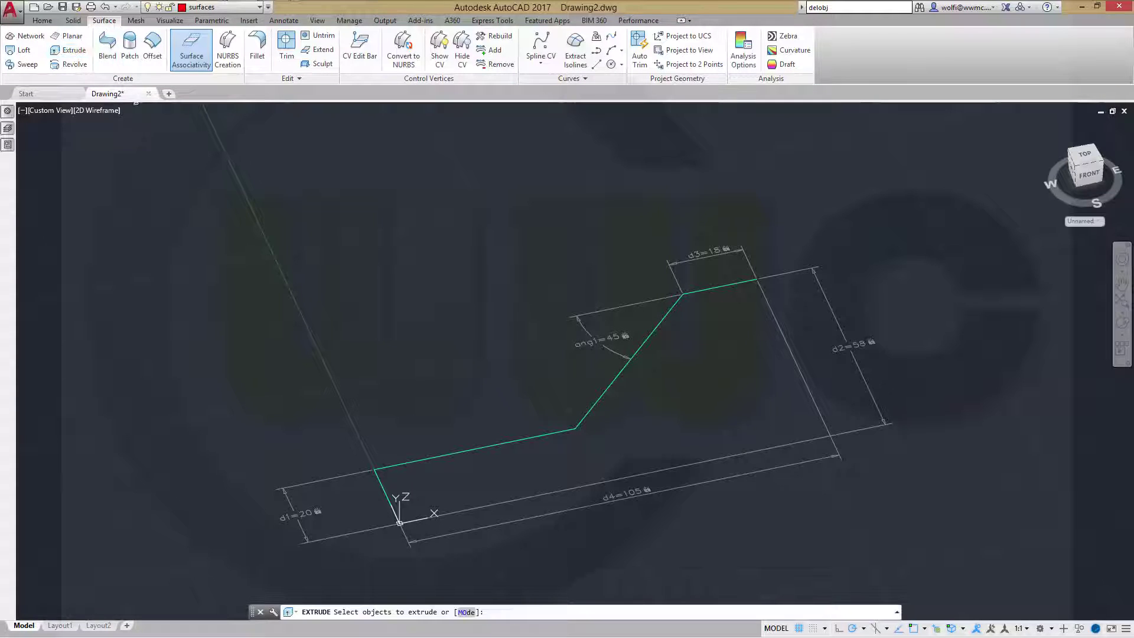
click(431, 456)
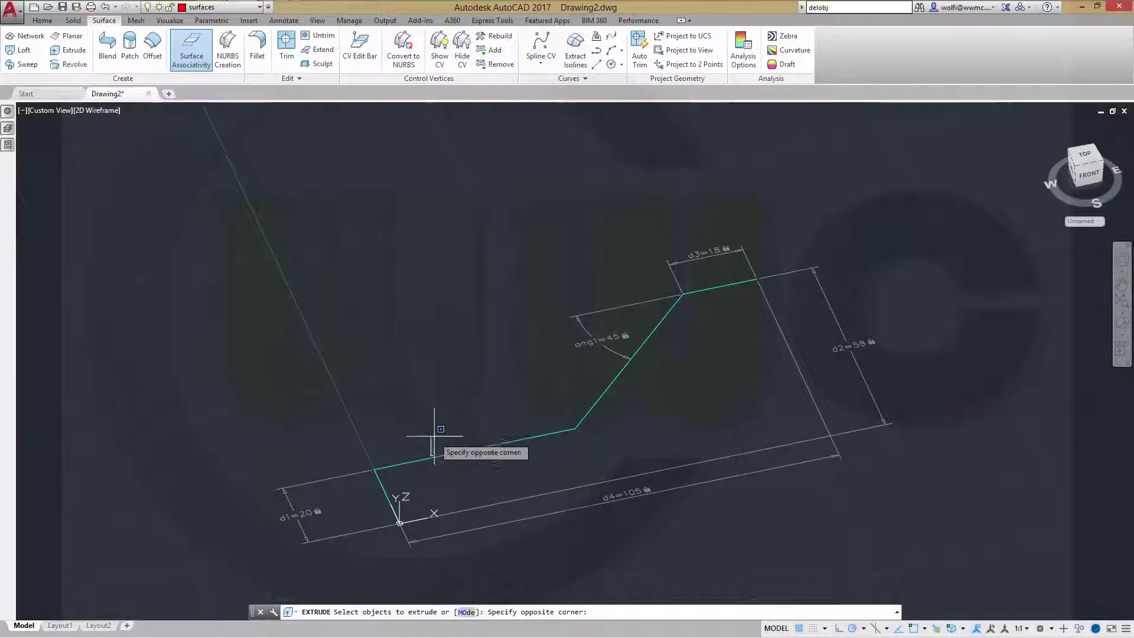
click(427, 462)
right_click(431, 364)
click(461, 373)
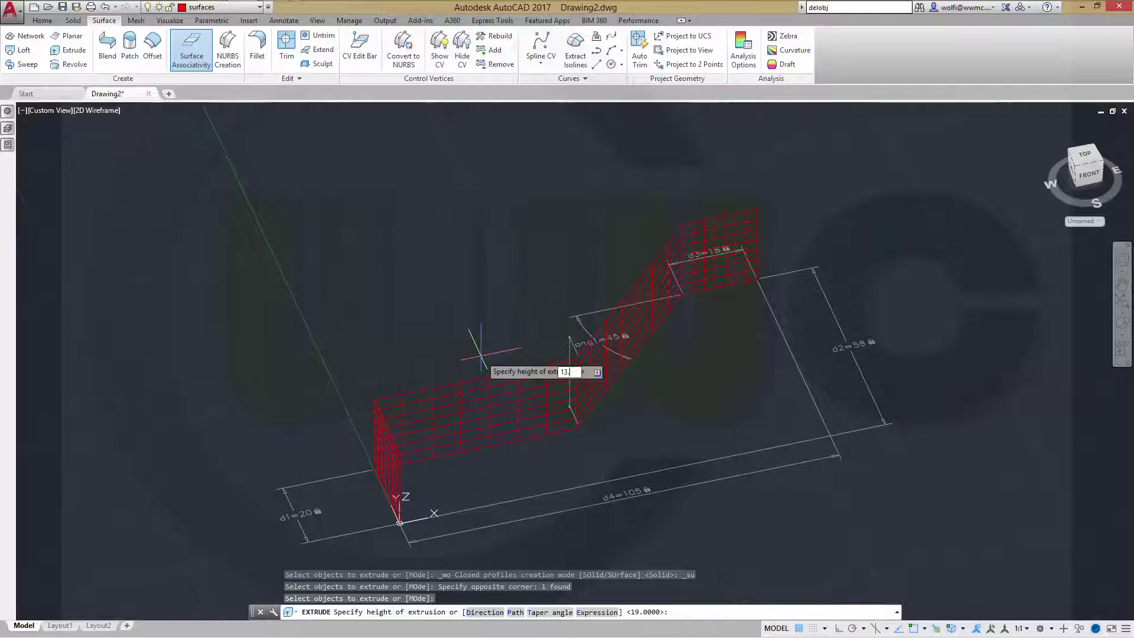
key(Return)
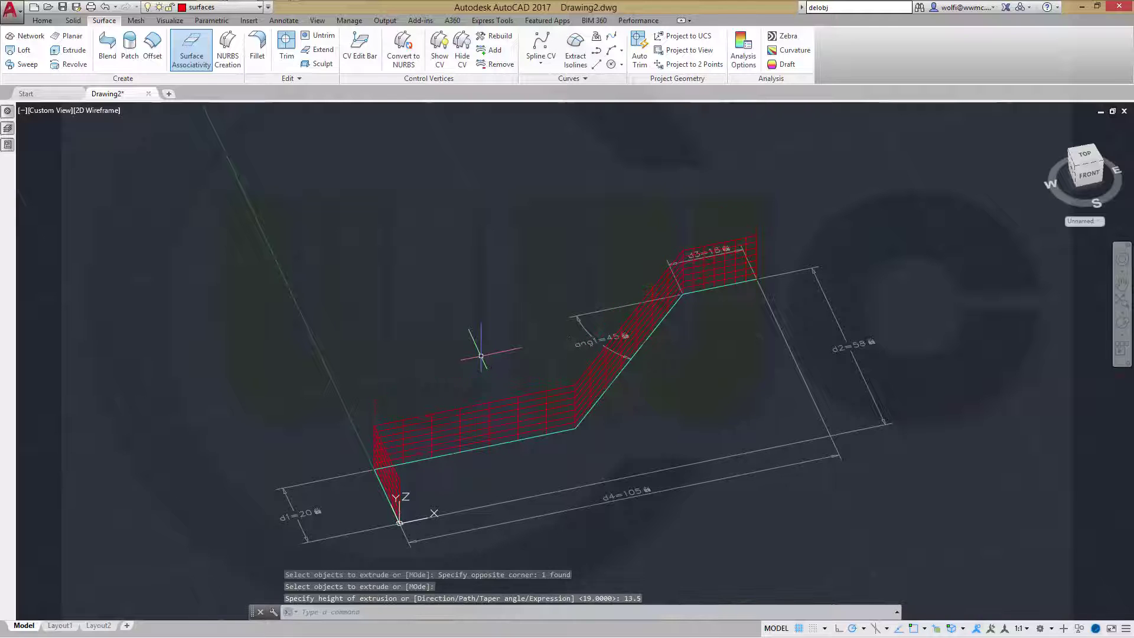
shift+middle_drag(450, 324, 533, 225)
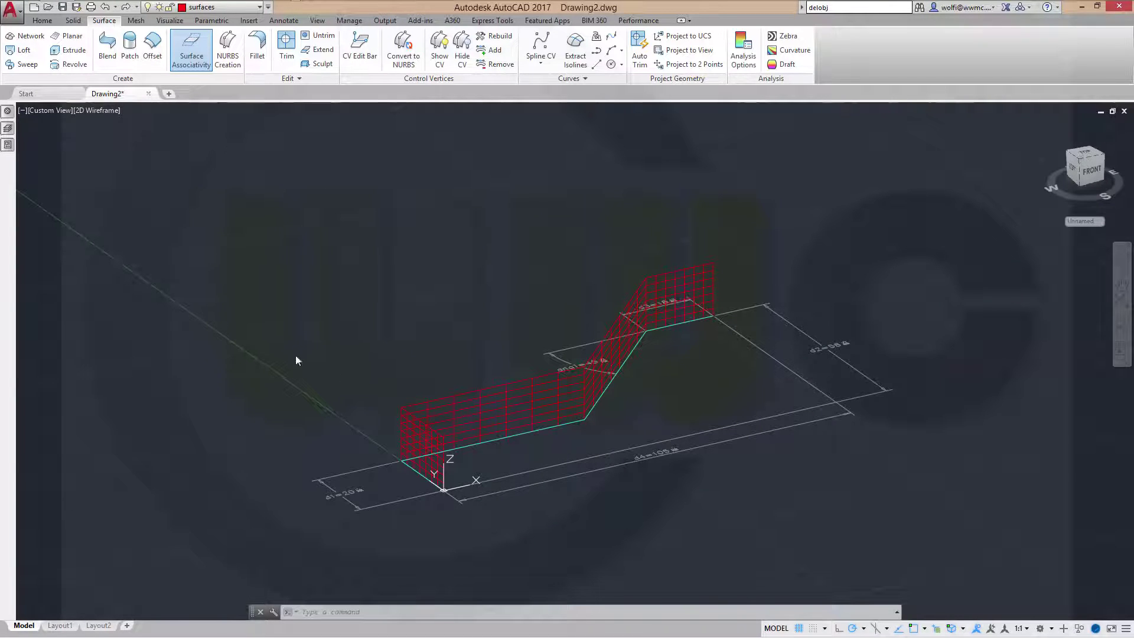
Step: Copy the polyline profile from its bottom corner up to the surface's top corner
click(52, 21)
click(369, 37)
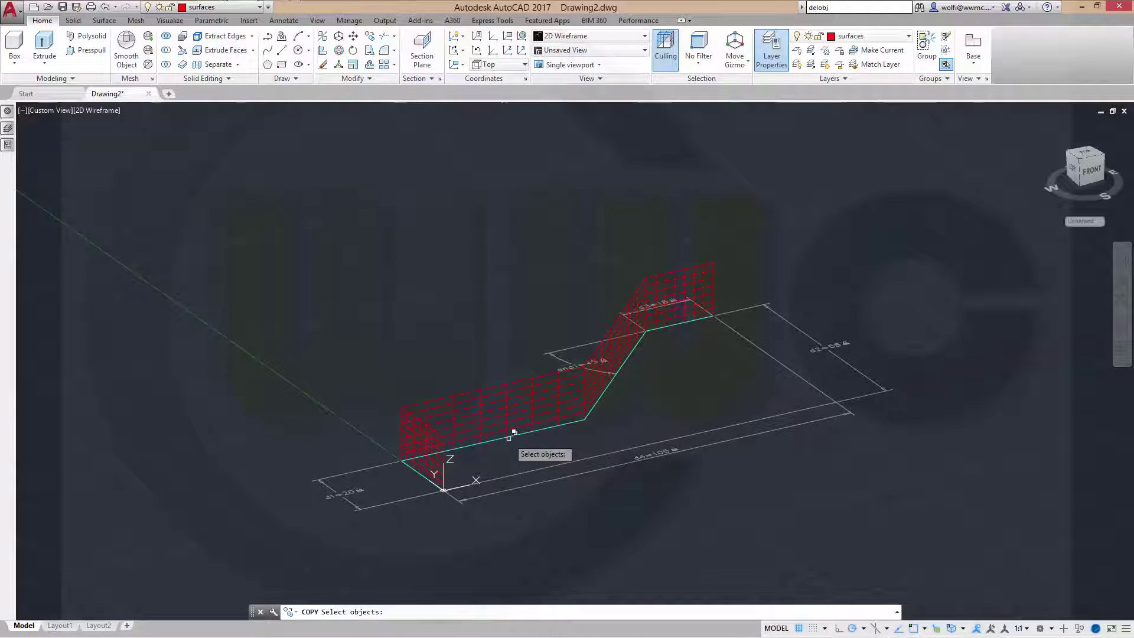
click(510, 439)
click(546, 489)
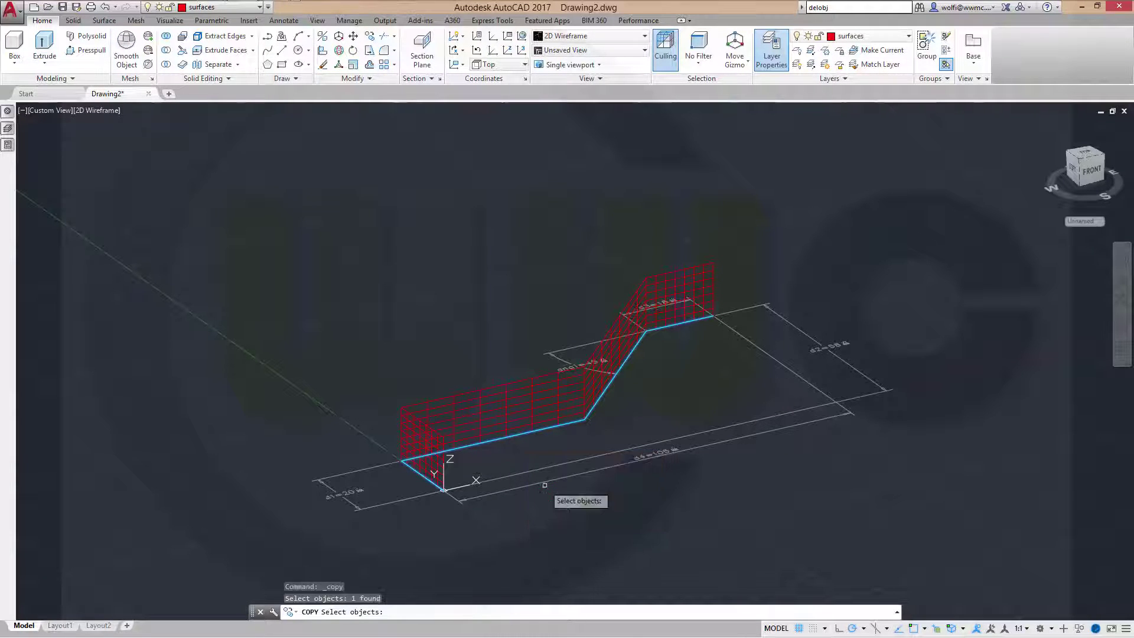
key(Return)
scroll(496, 462, up, 4)
scroll(434, 509, up, 2)
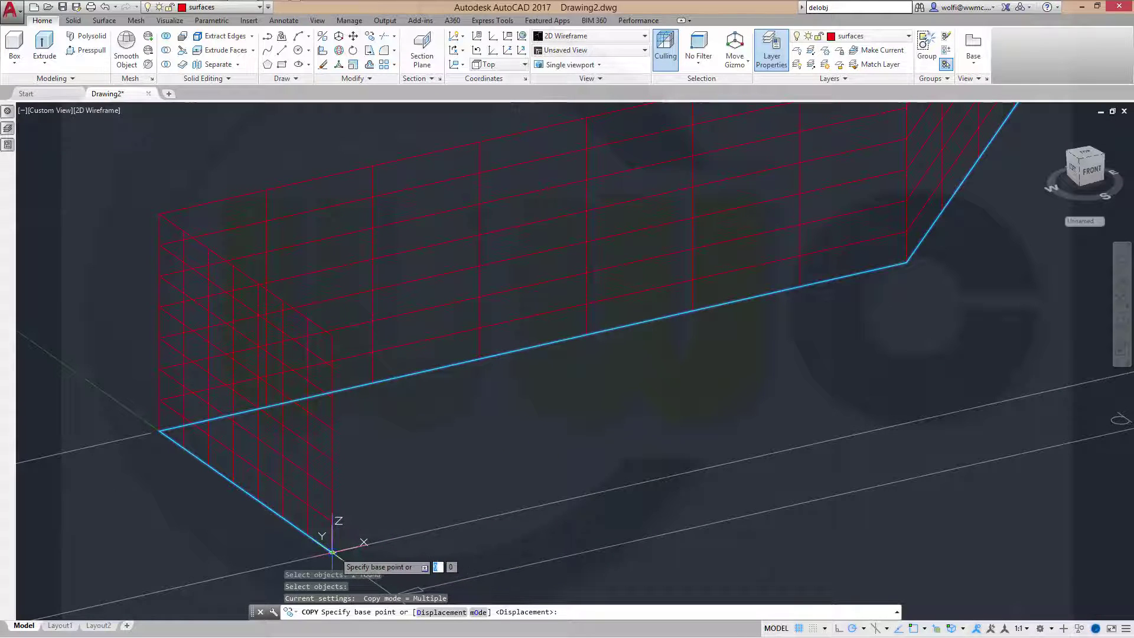
click(333, 552)
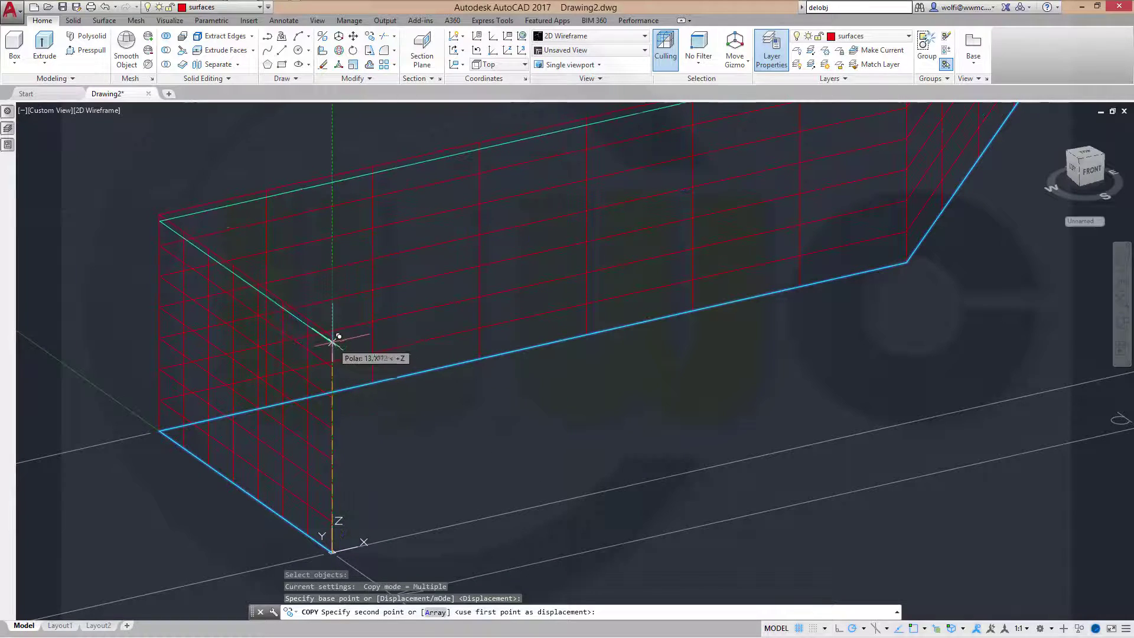
click(336, 330)
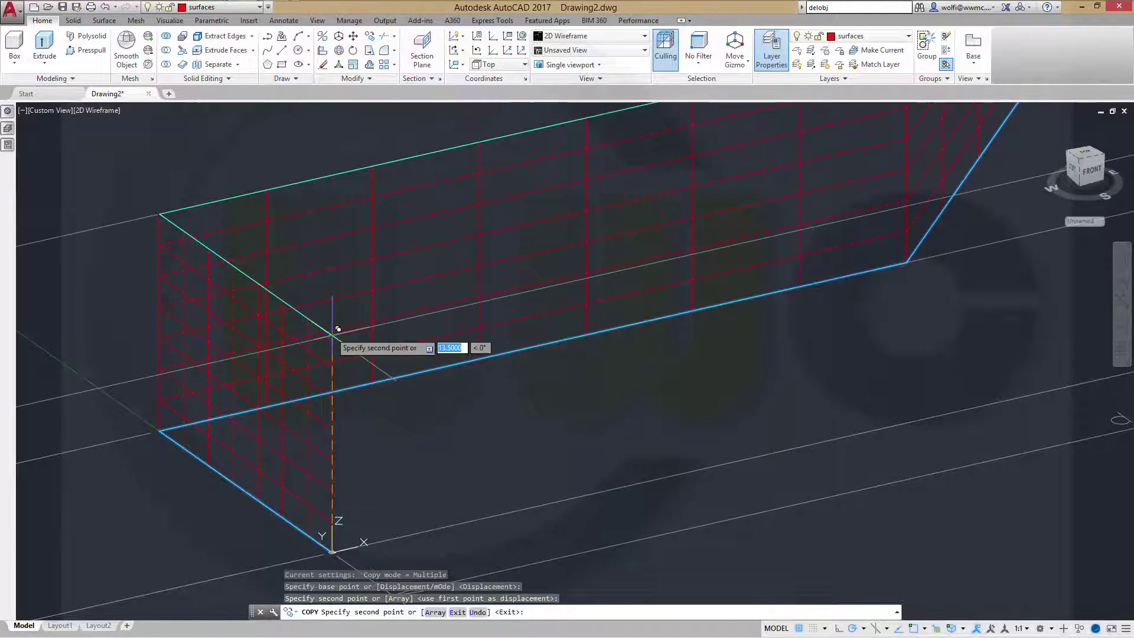
right_click(492, 381)
click(519, 393)
scroll(531, 396, down, 4)
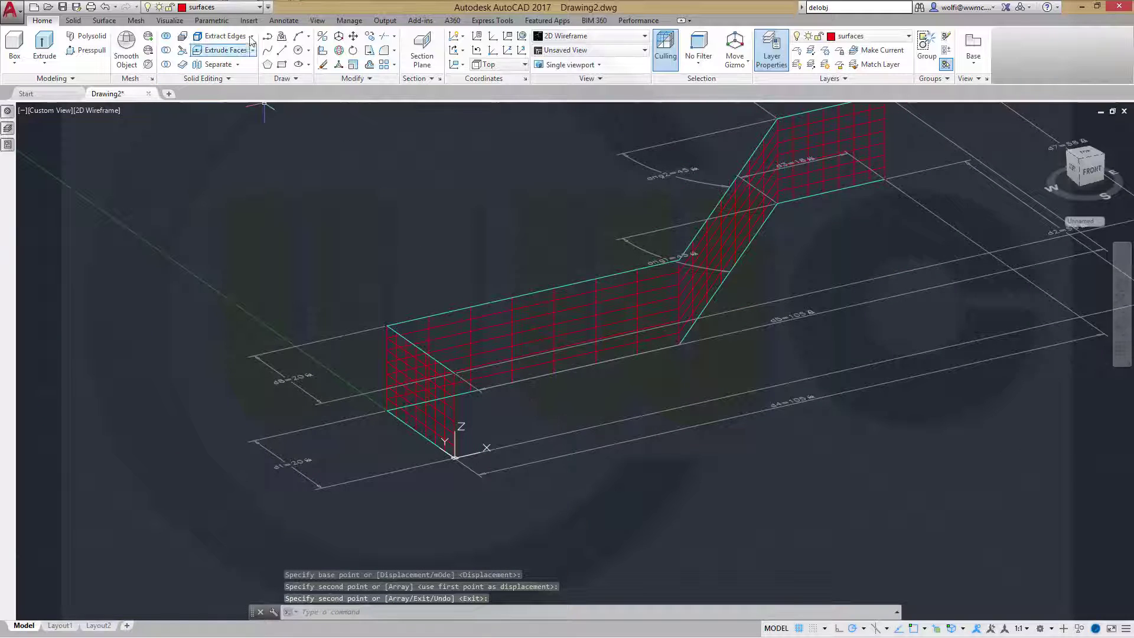
Step: Make sketches the current layer and turn off the surfaces layer
click(259, 7)
click(242, 49)
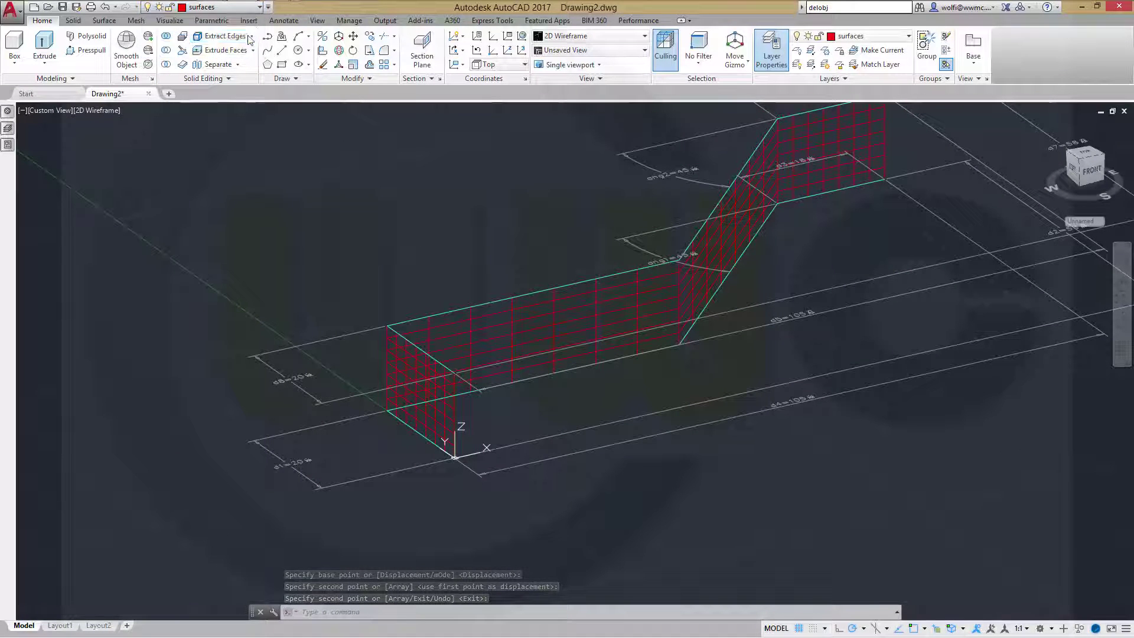
click(254, 7)
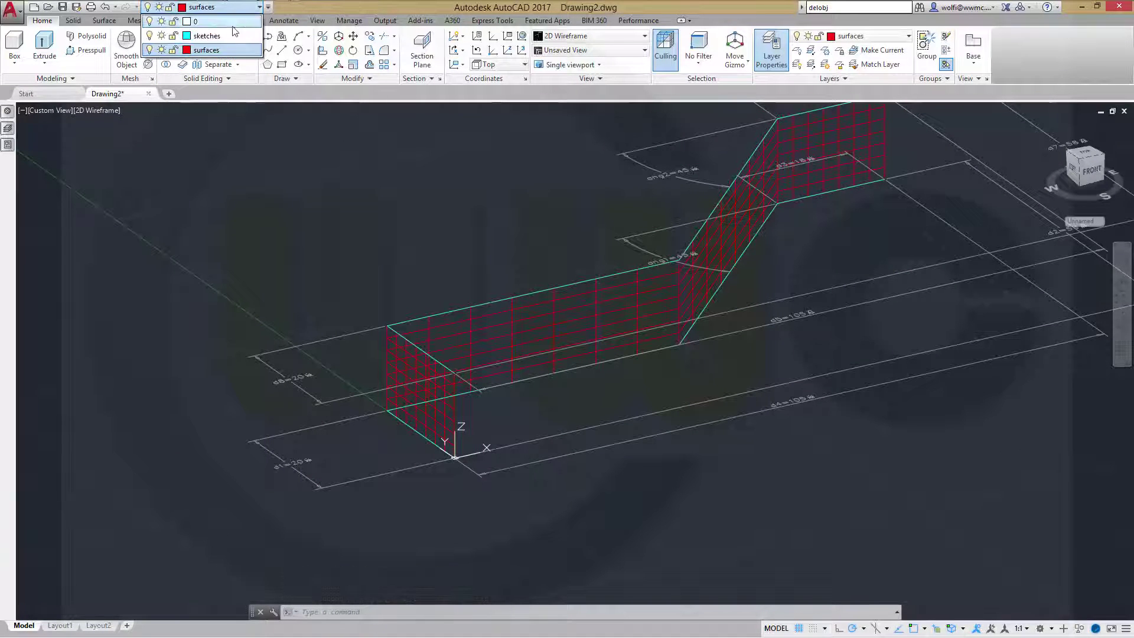
click(225, 36)
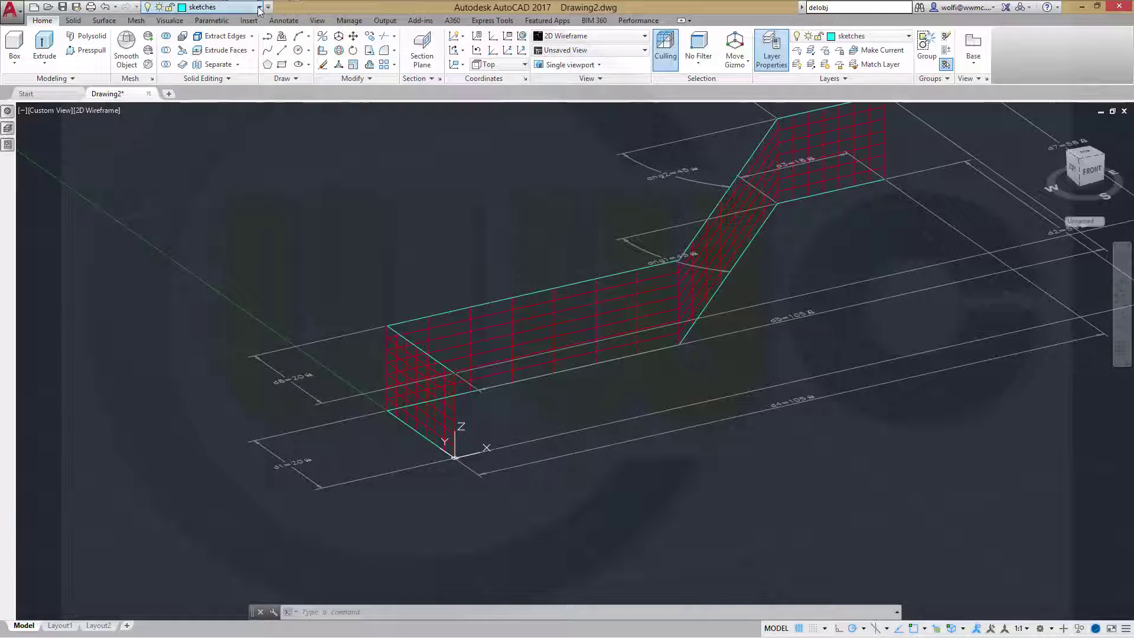
click(259, 7)
click(150, 50)
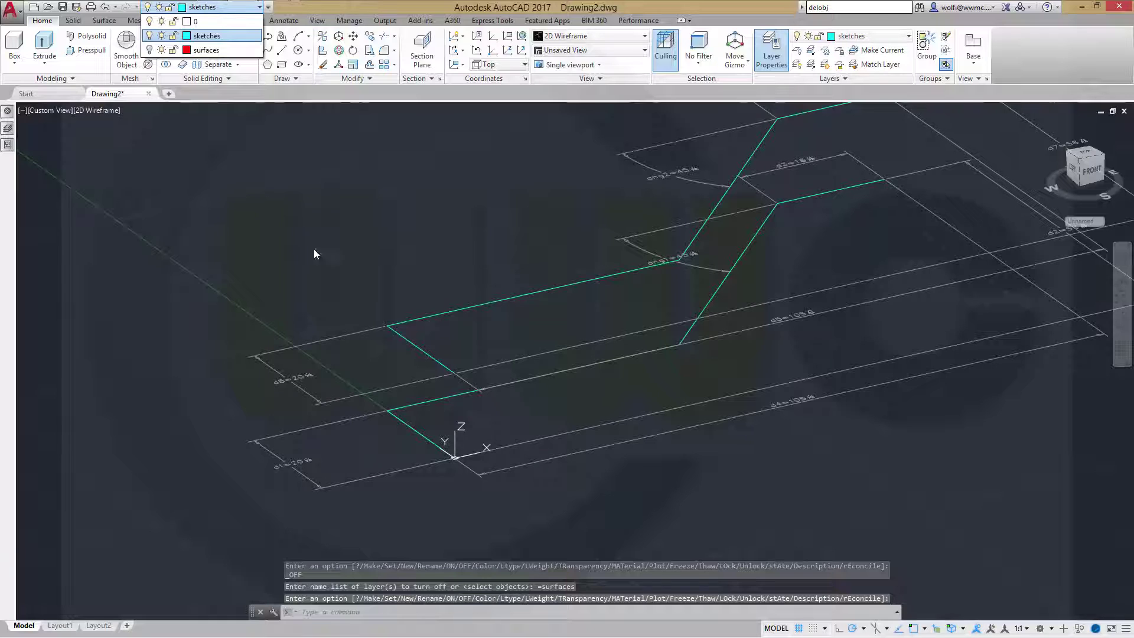
click(468, 437)
Step: Move the UCS origin to the copied profile's endpoint
click(455, 456)
mouse_move(455, 459)
click(507, 477)
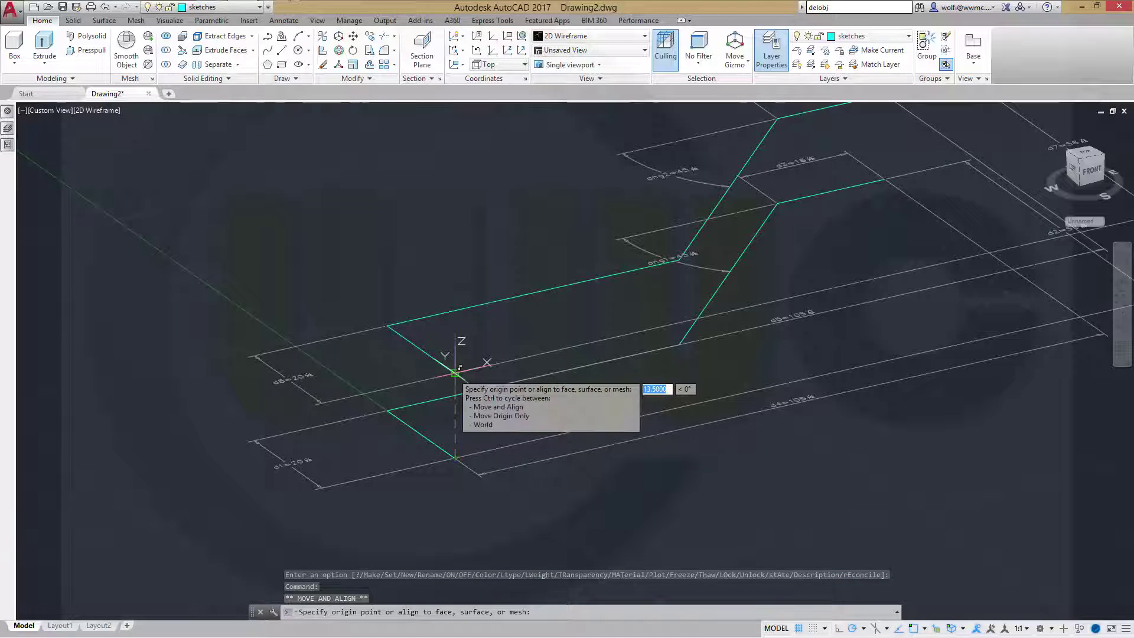
scroll(454, 373, up, 3)
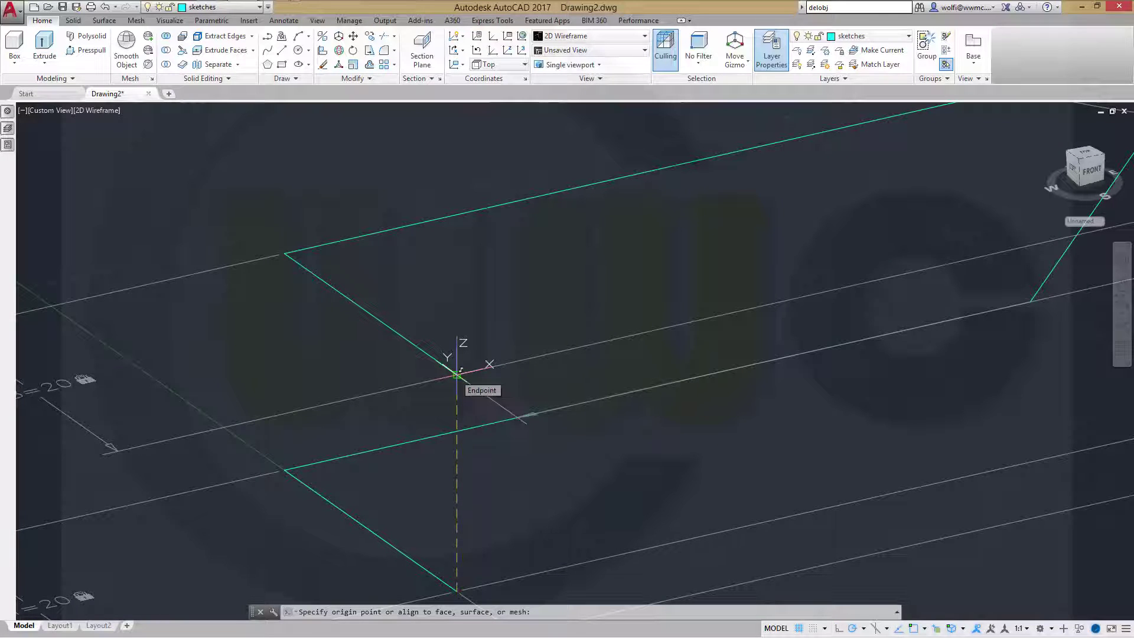
click(457, 374)
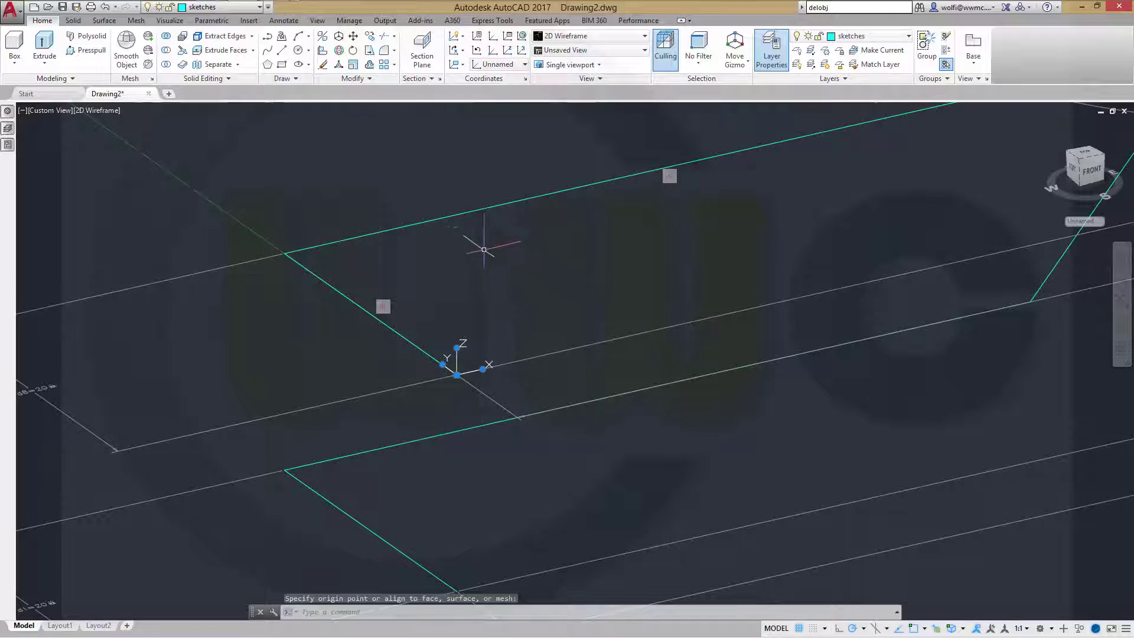
Step: Fix the copied profile's line at the new origin in place
key(Escape)
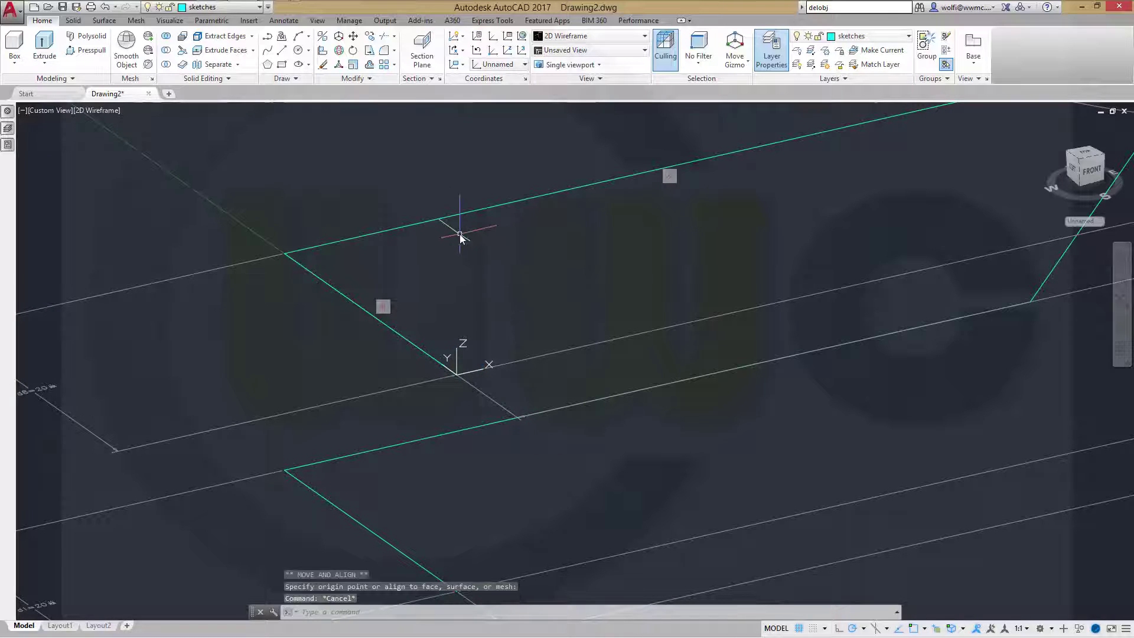
click(212, 20)
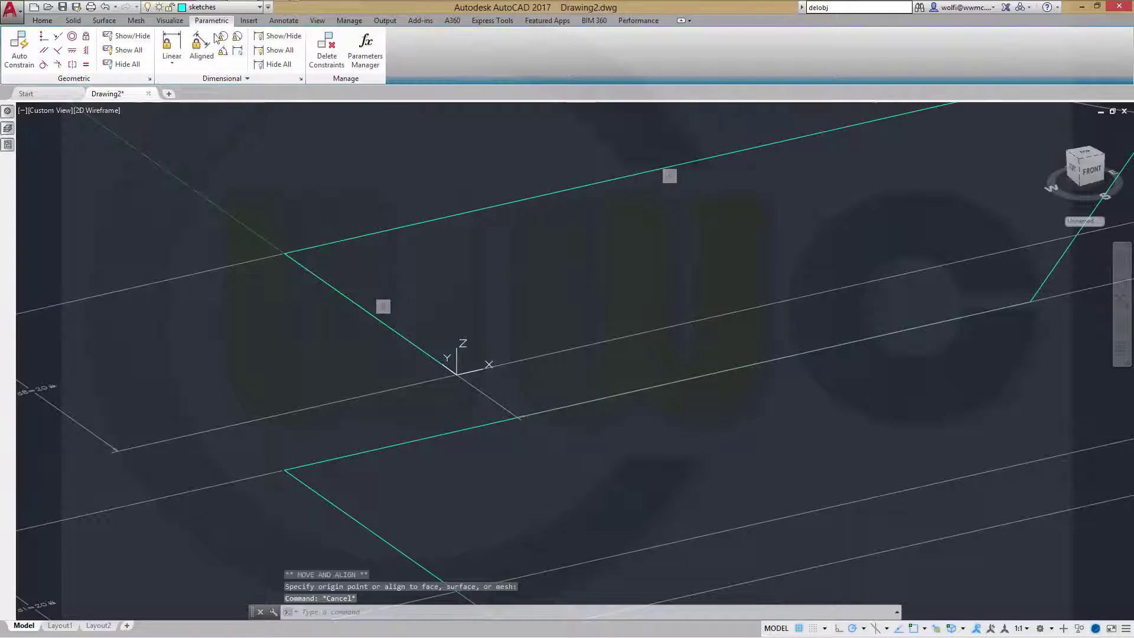
click(86, 36)
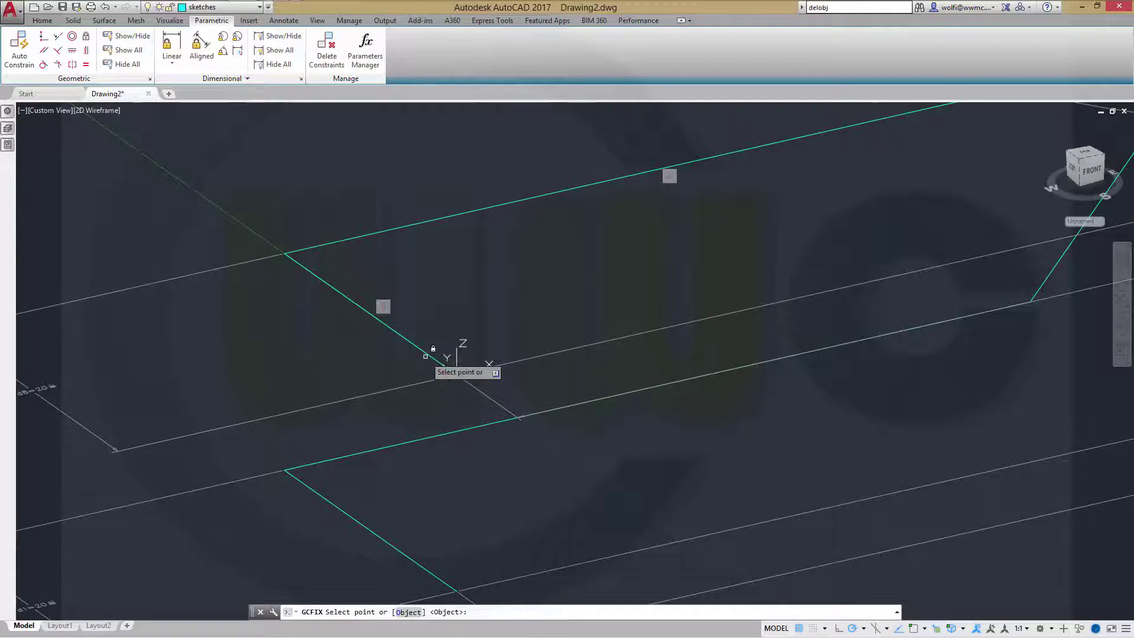
click(429, 357)
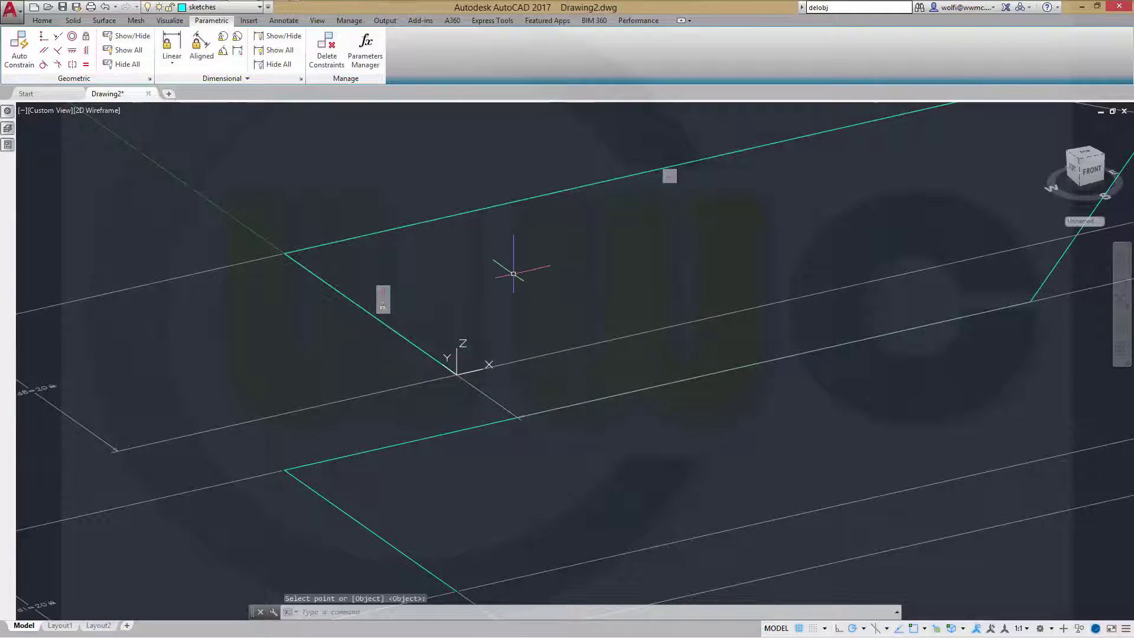
scroll(517, 278, down, 2)
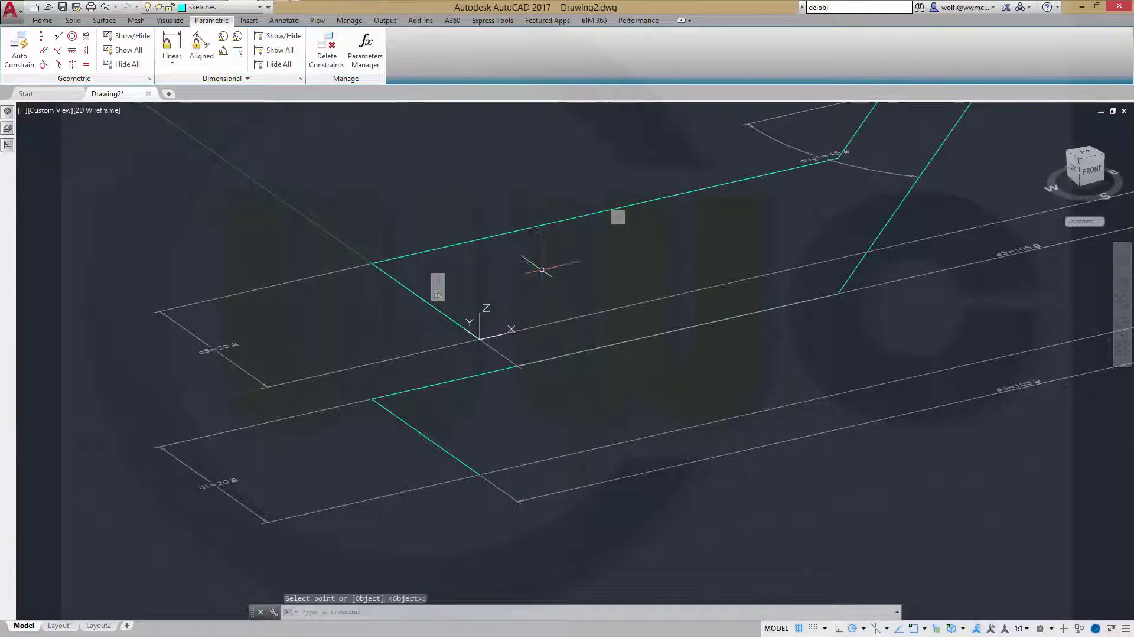
middle_drag(689, 266, 664, 400)
scroll(673, 399, down, 2)
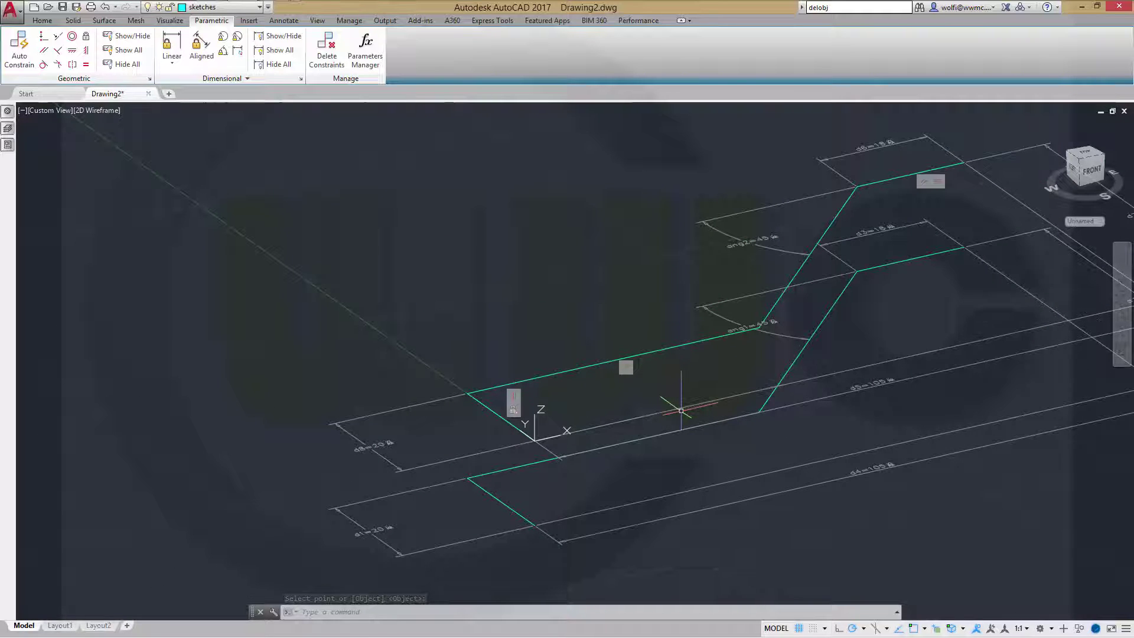
Step: Set d8 to 38, ang2 to 40 and d6 to 38, then hide all dimensional constraints
click(366, 448)
double_click(368, 447)
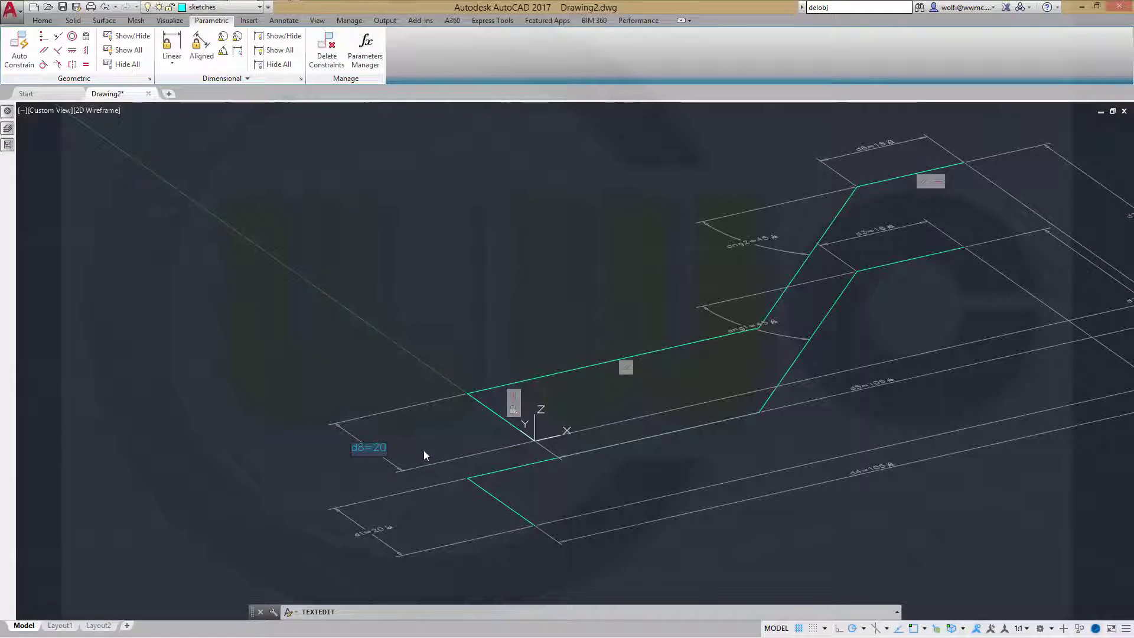
text(38)
key(Return)
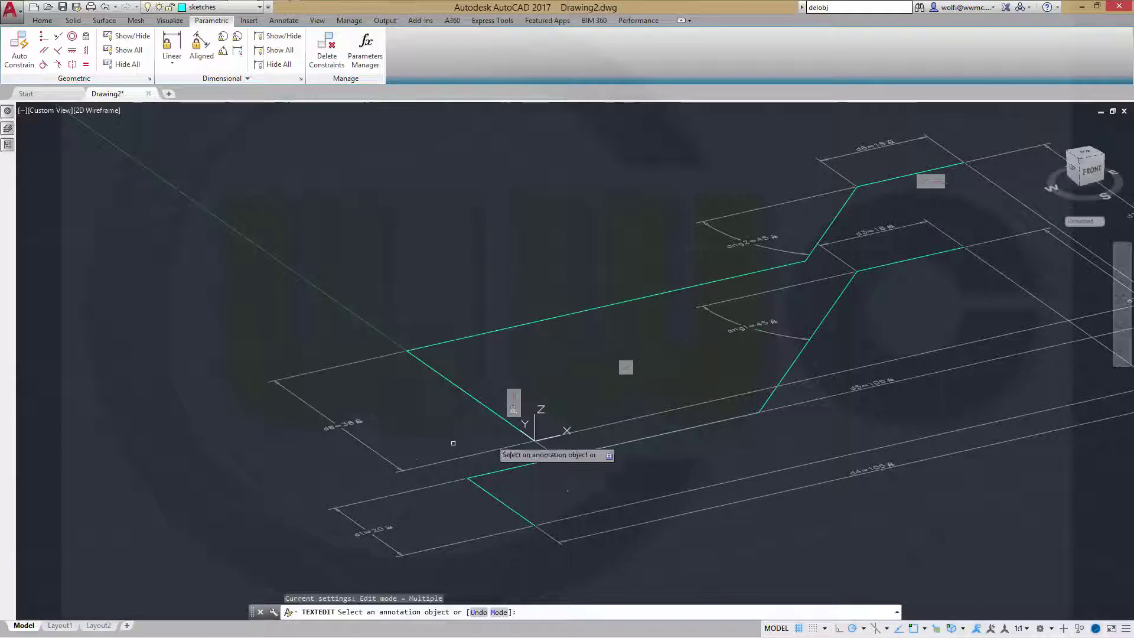
click(748, 243)
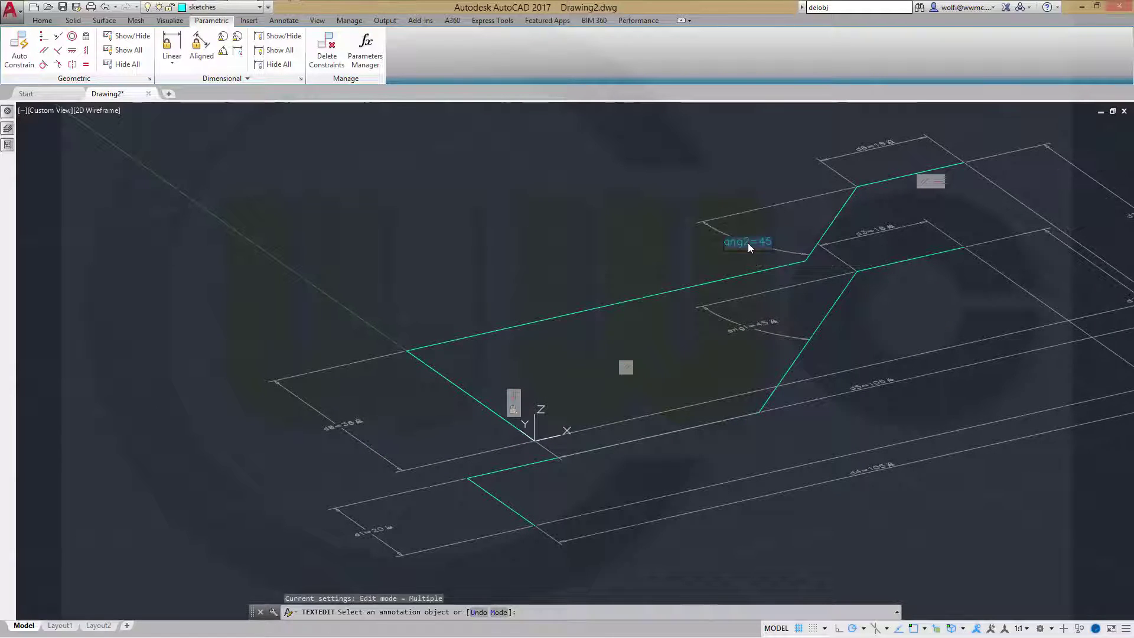
text(40)
key(Return)
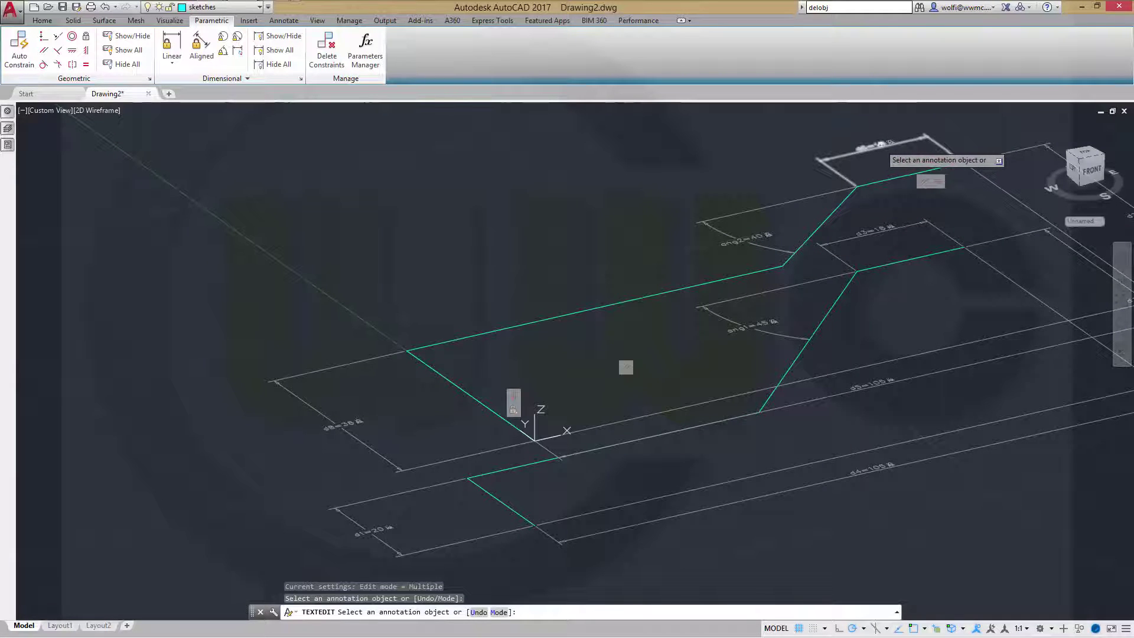
click(878, 147)
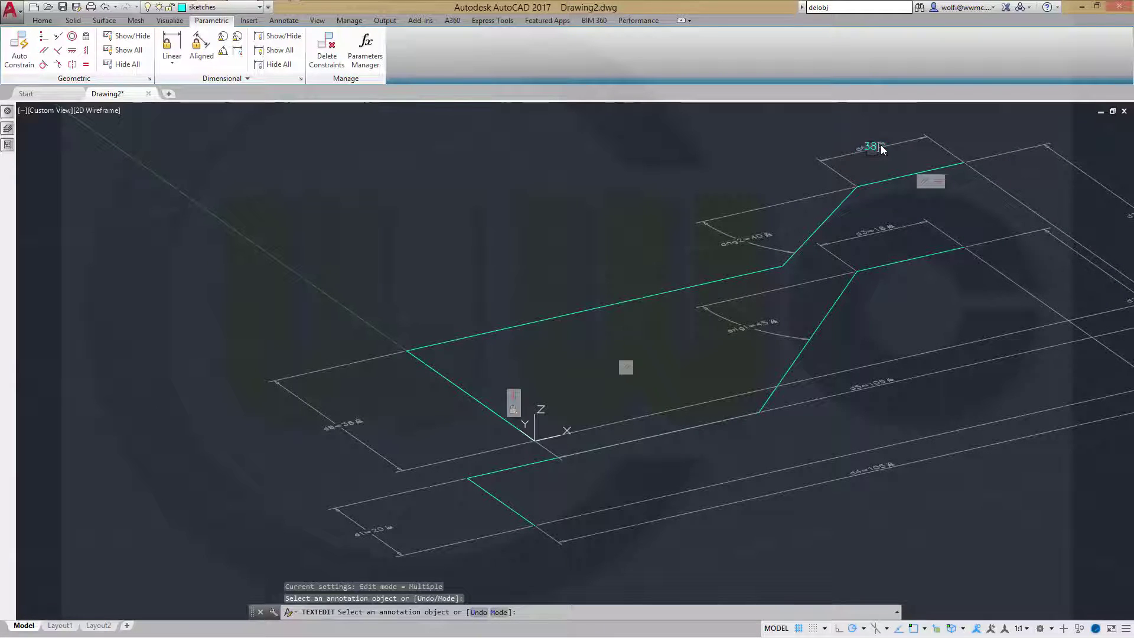
key(Return)
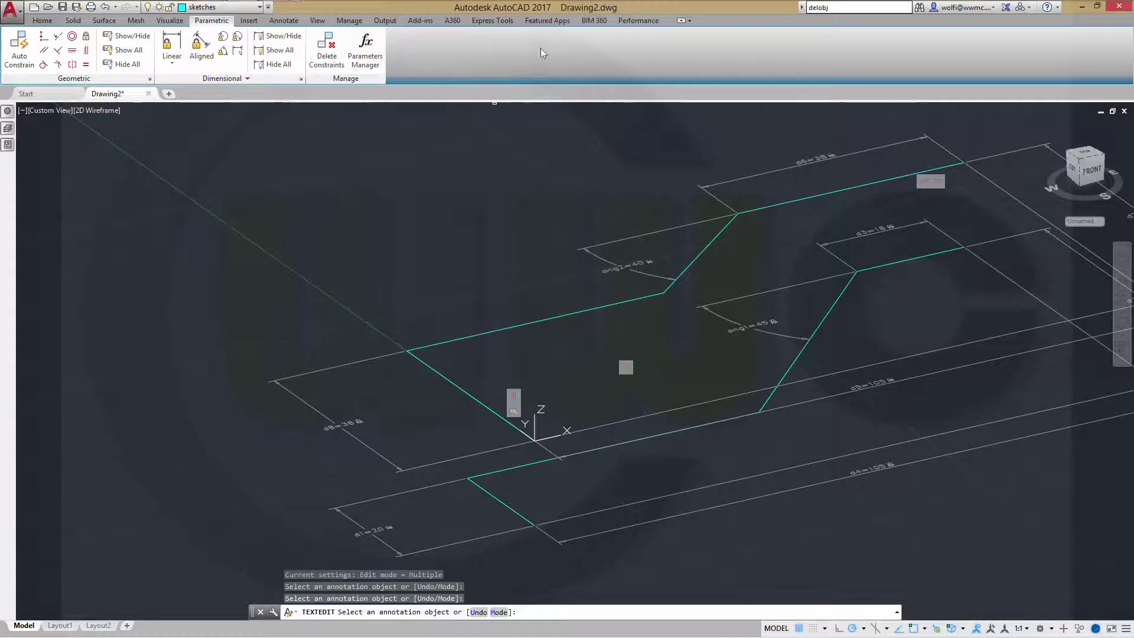
click(275, 64)
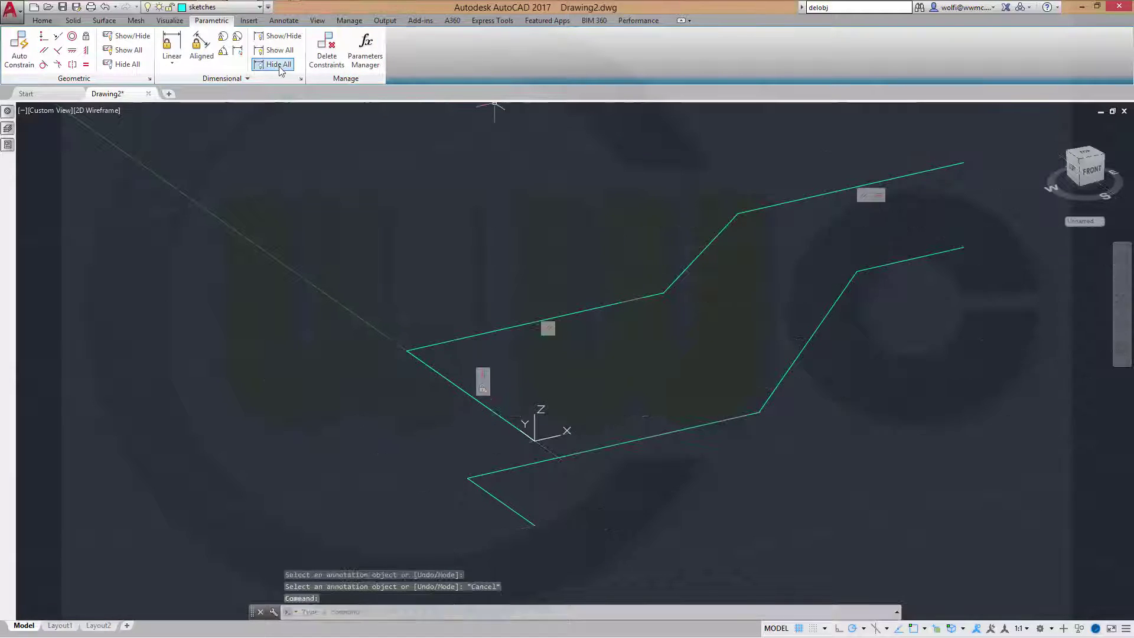
Step: Hide the geometric constraint icons, then turn on surfaces and make it the current layer
click(125, 66)
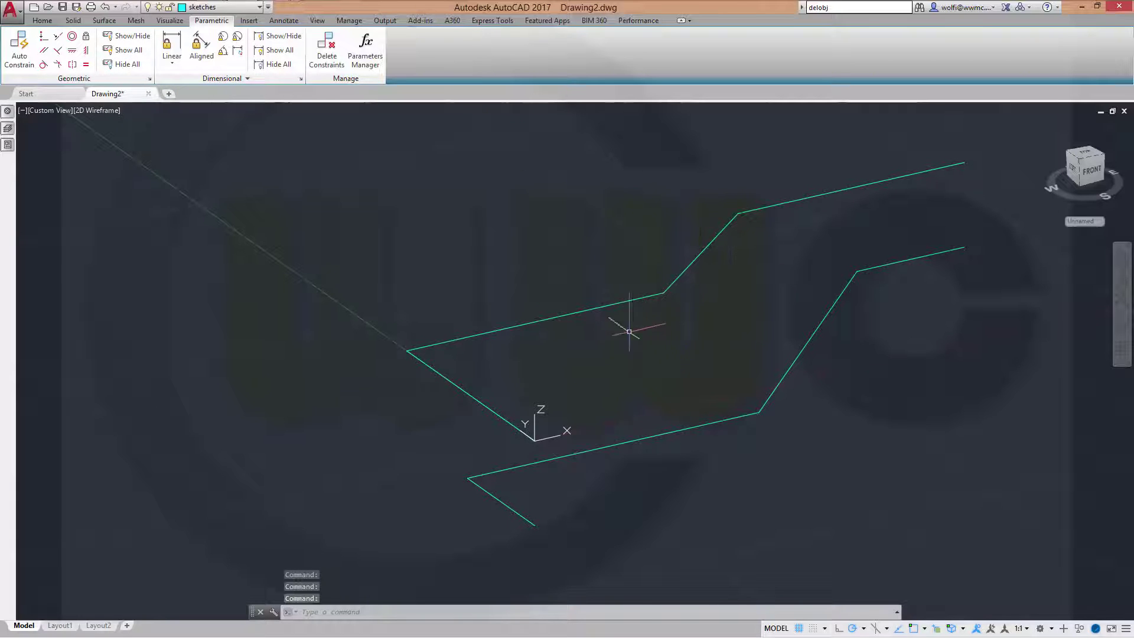
click(259, 7)
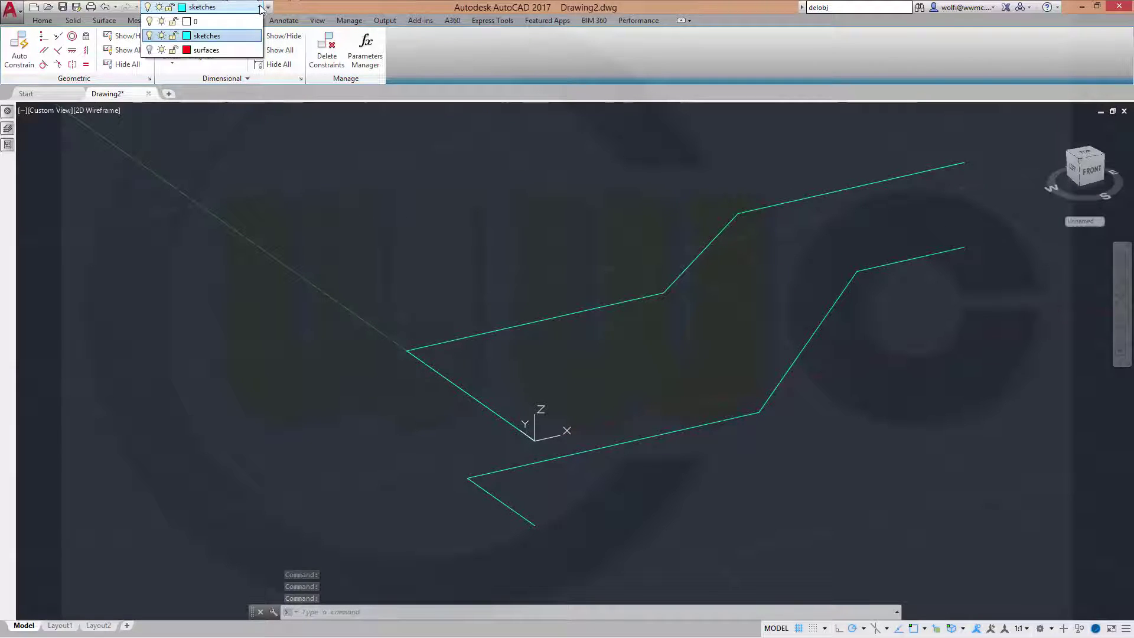
click(150, 49)
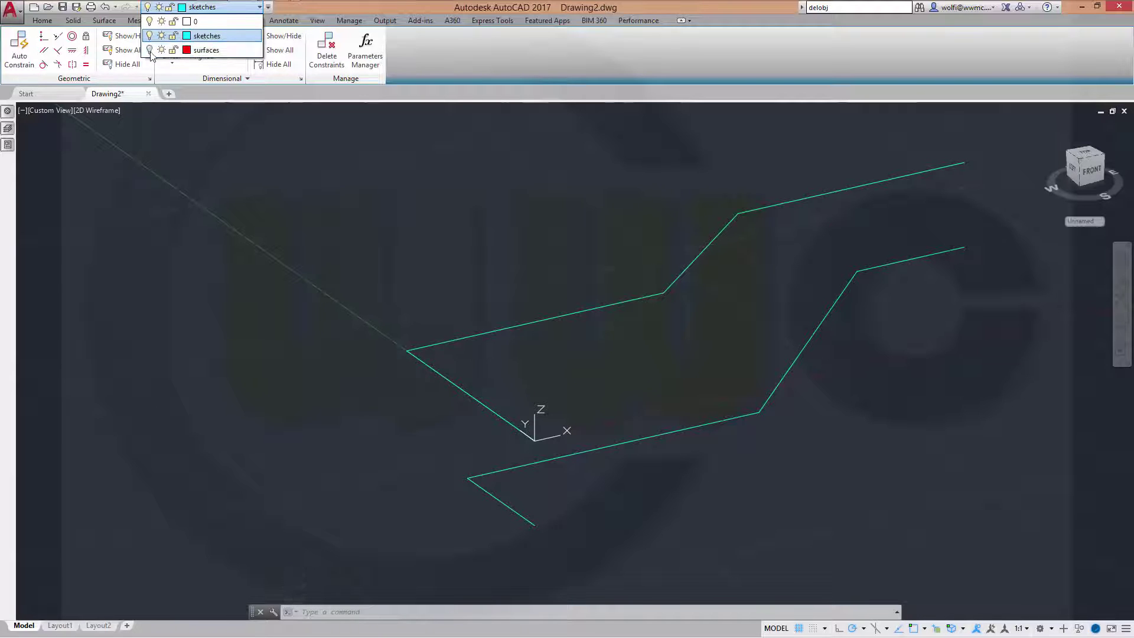
click(236, 51)
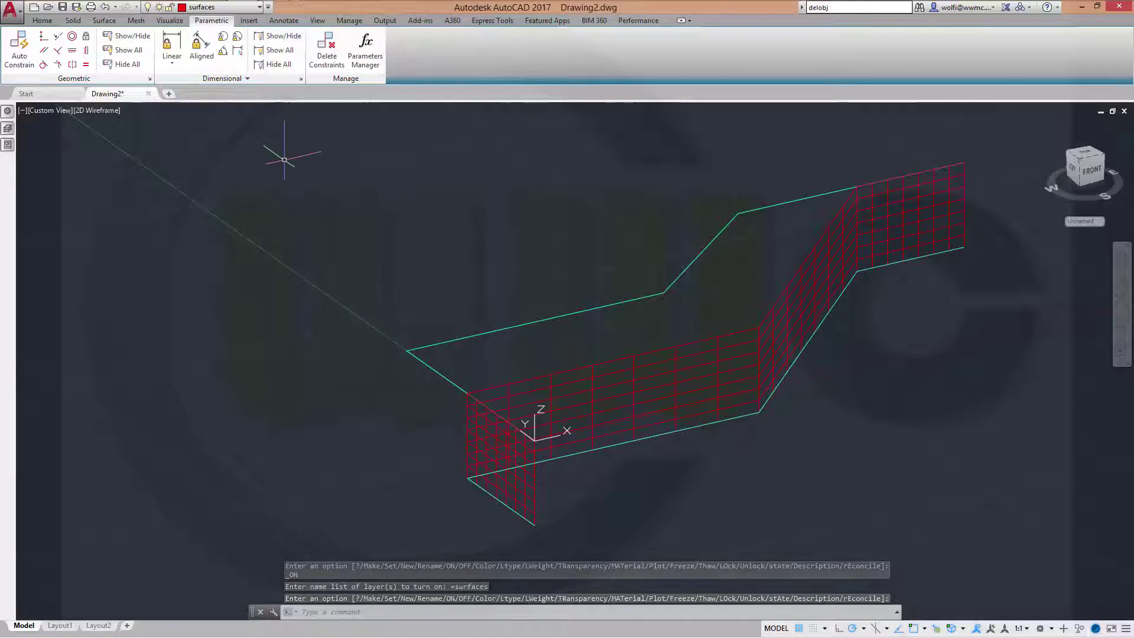
Step: Extrude the upper profile into a 19-unit-tall surface
click(104, 20)
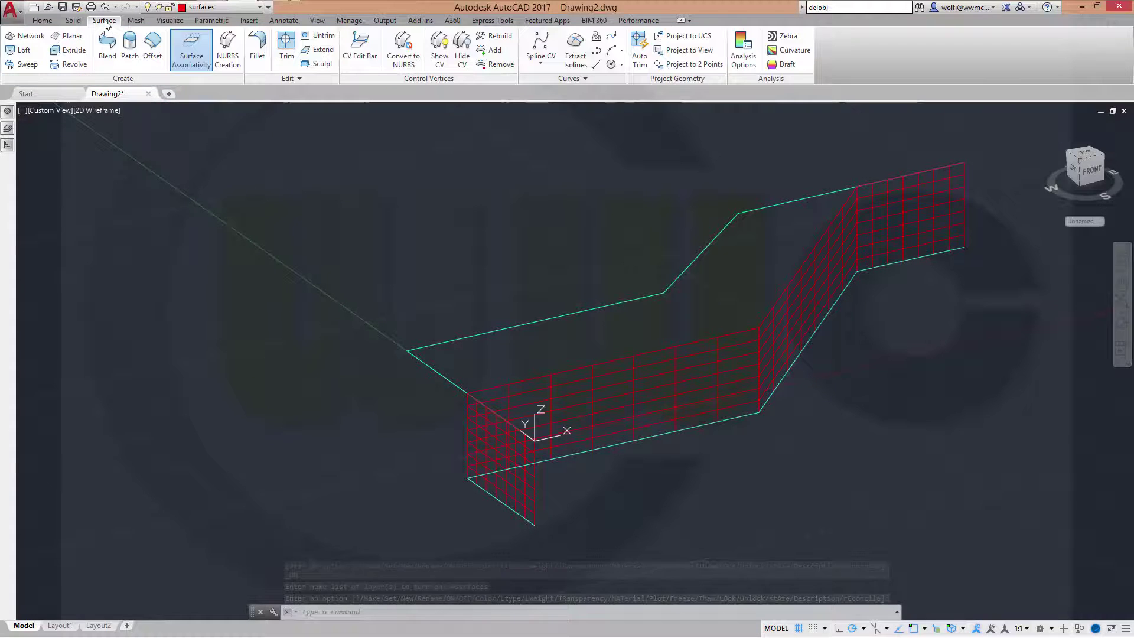
click(81, 53)
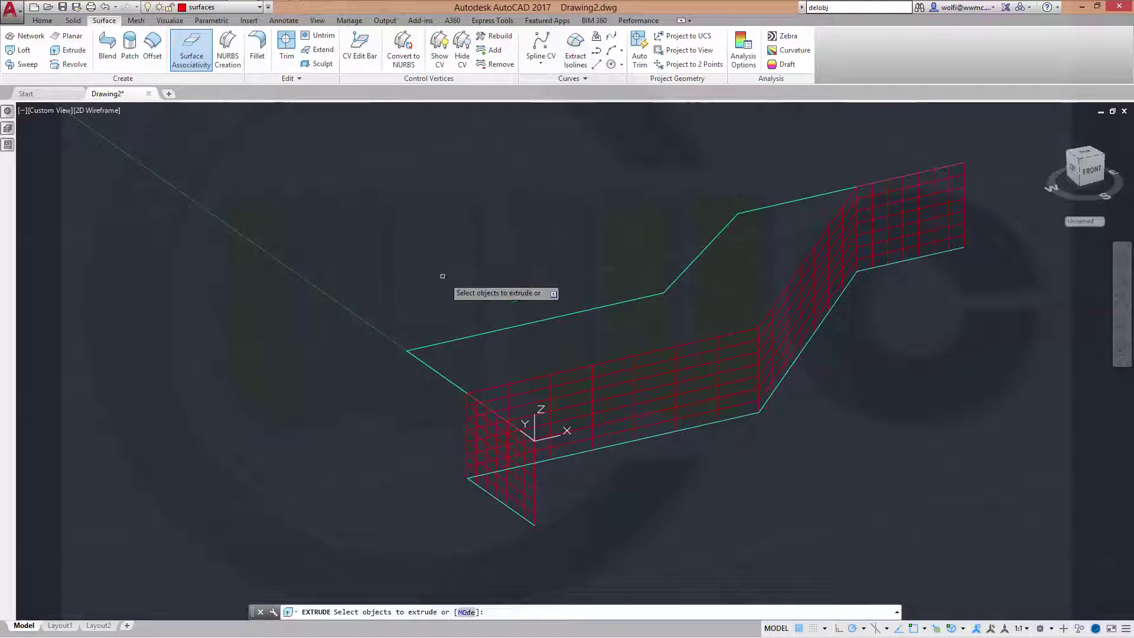
click(515, 323)
right_click(525, 285)
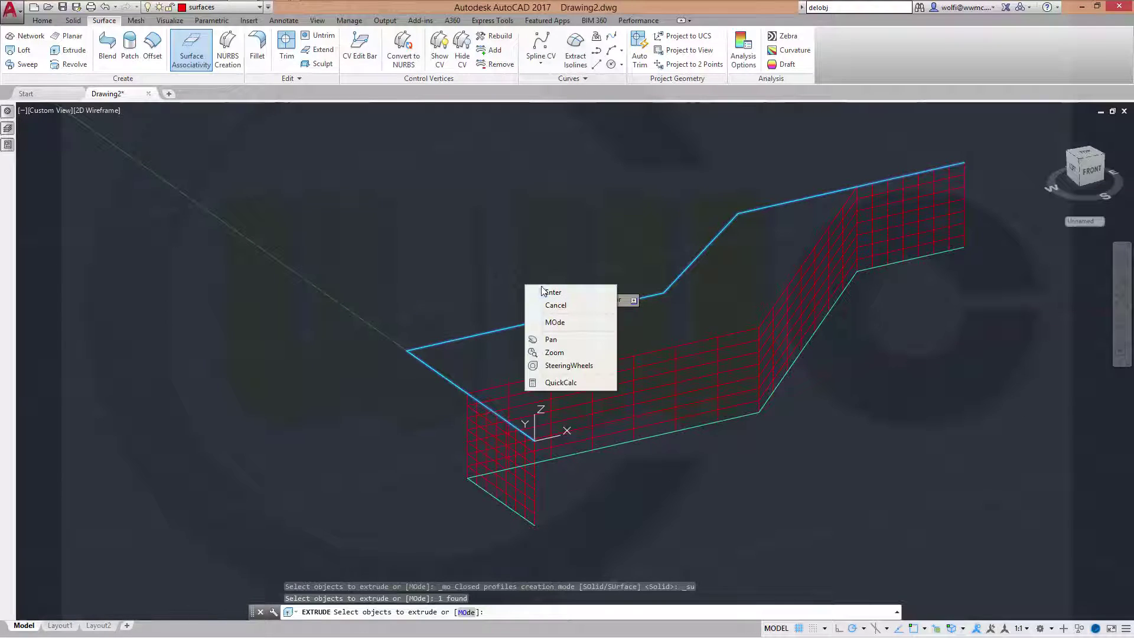
click(552, 292)
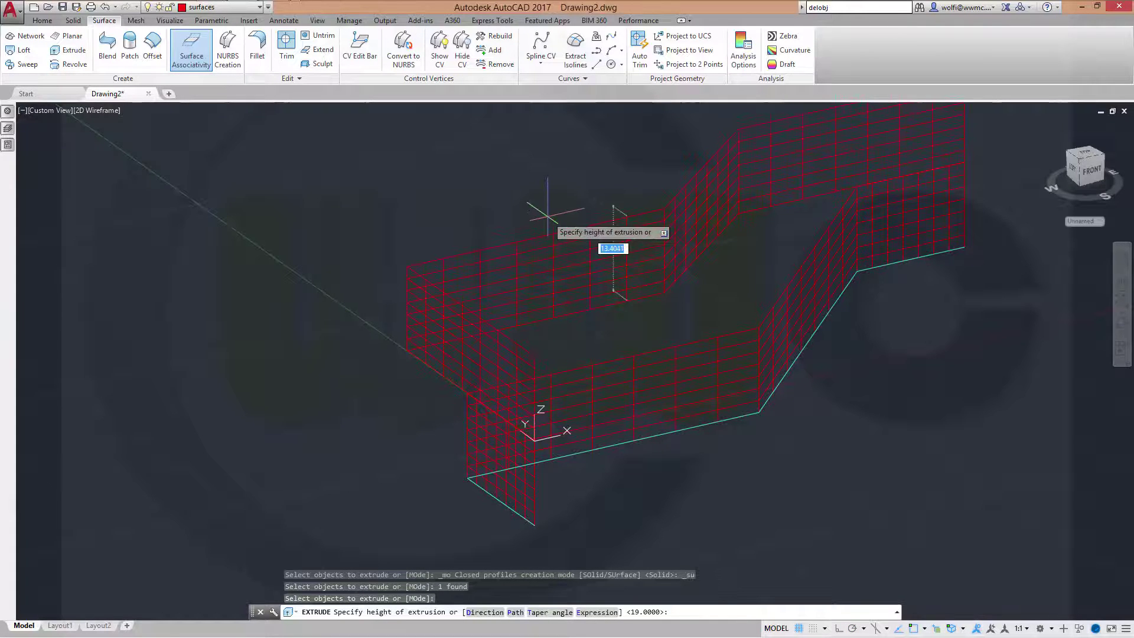
key(Return)
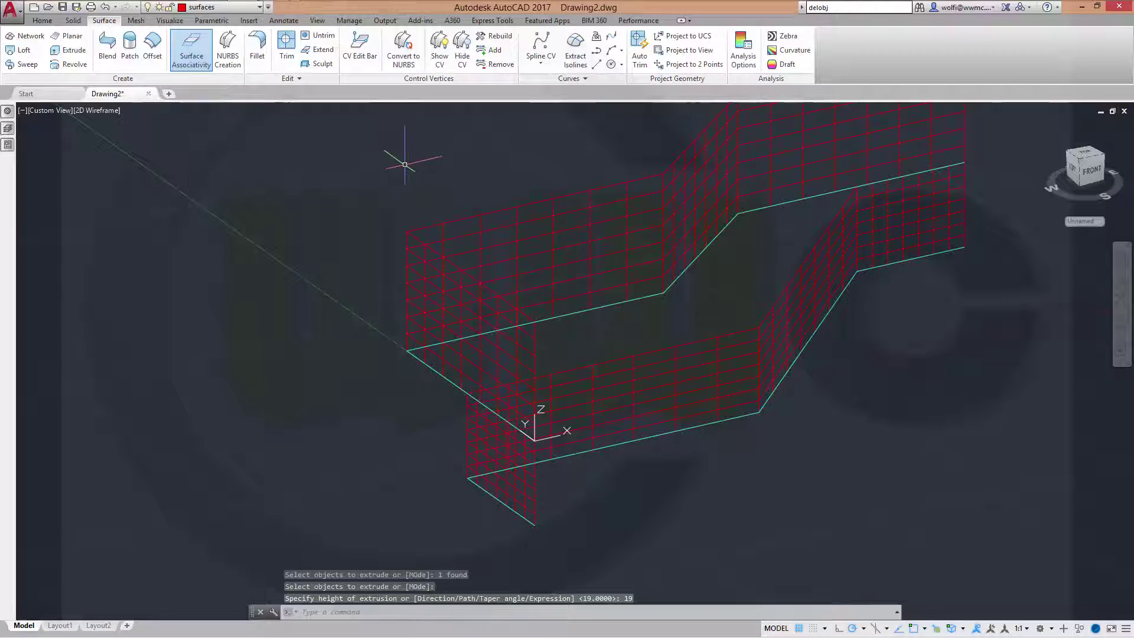
key(Escape)
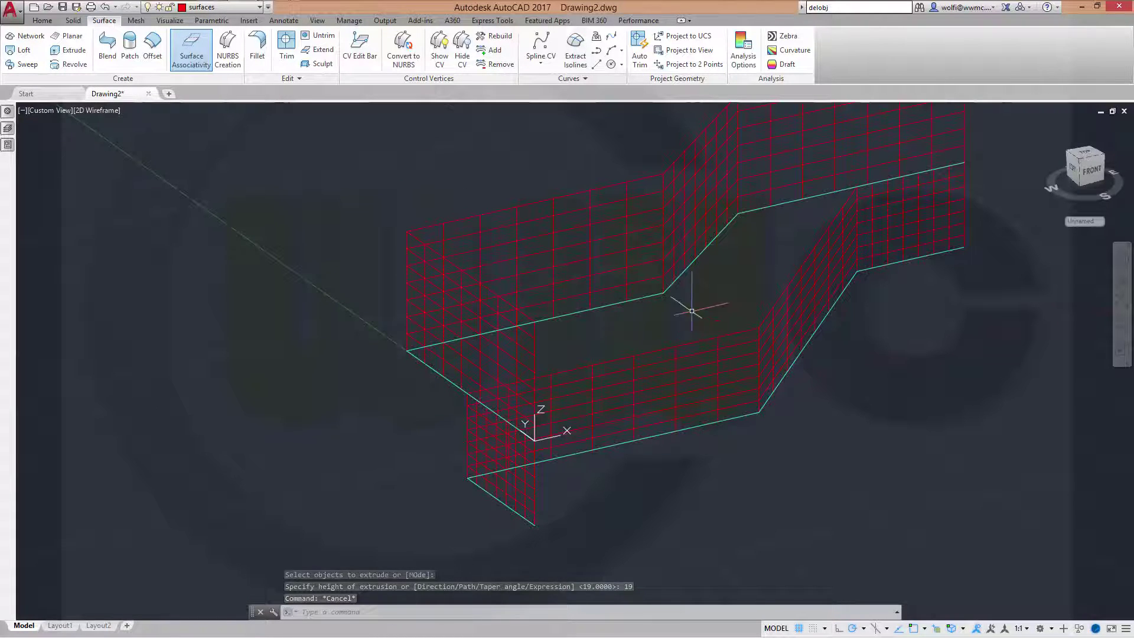
Step: Create a boundary polyline by picking inside the region between the profiles
click(42, 21)
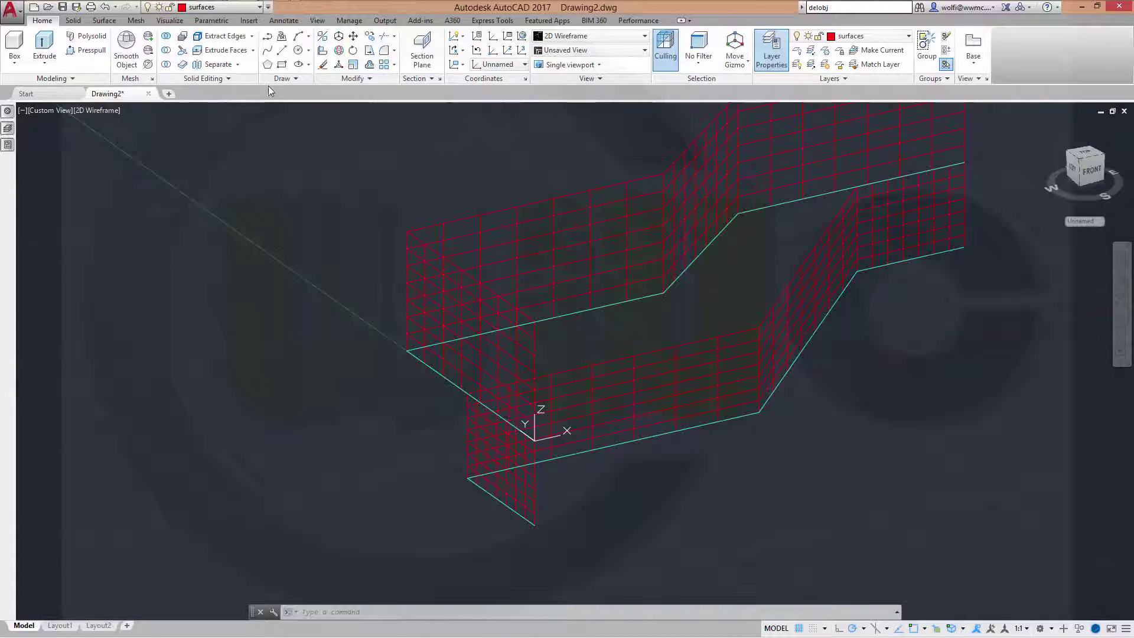
click(299, 80)
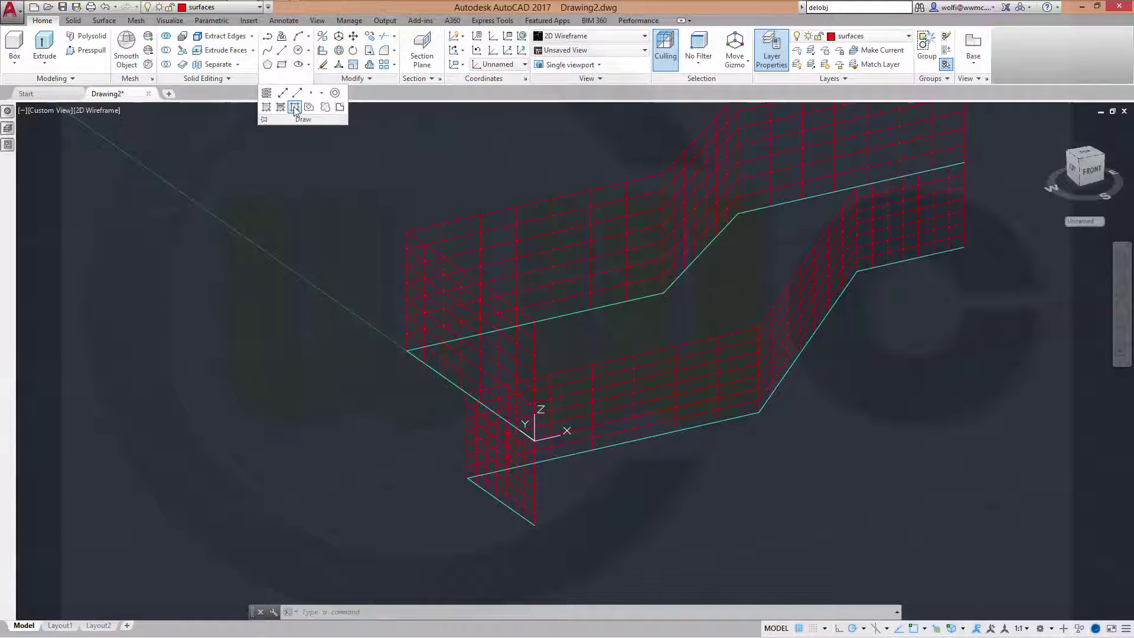
click(294, 107)
click(819, 199)
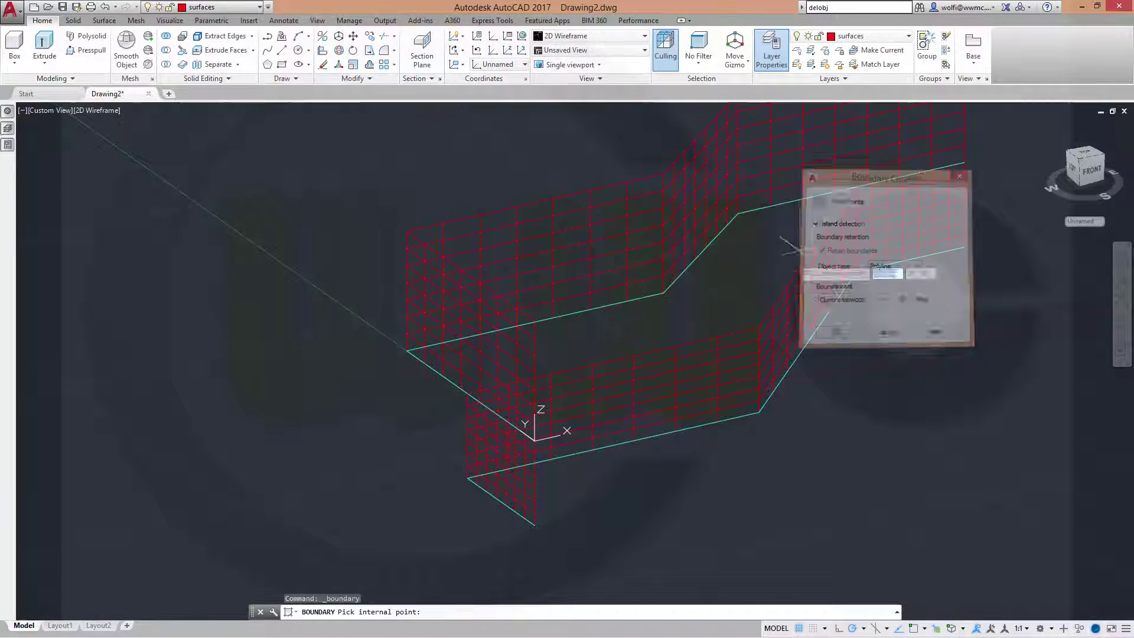
click(729, 285)
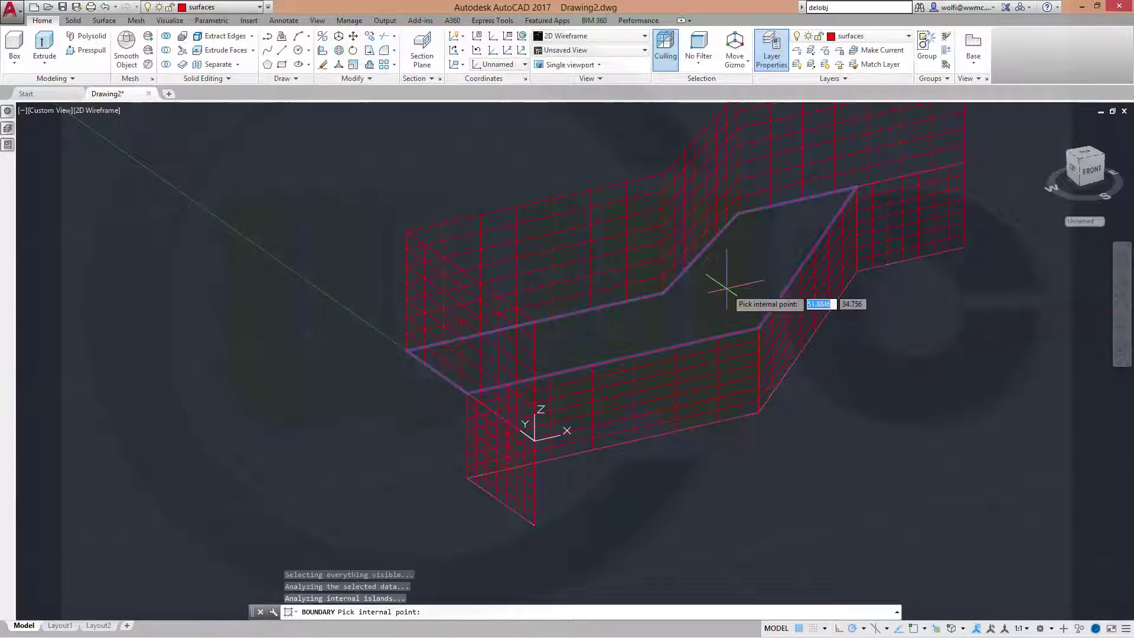
key(Return)
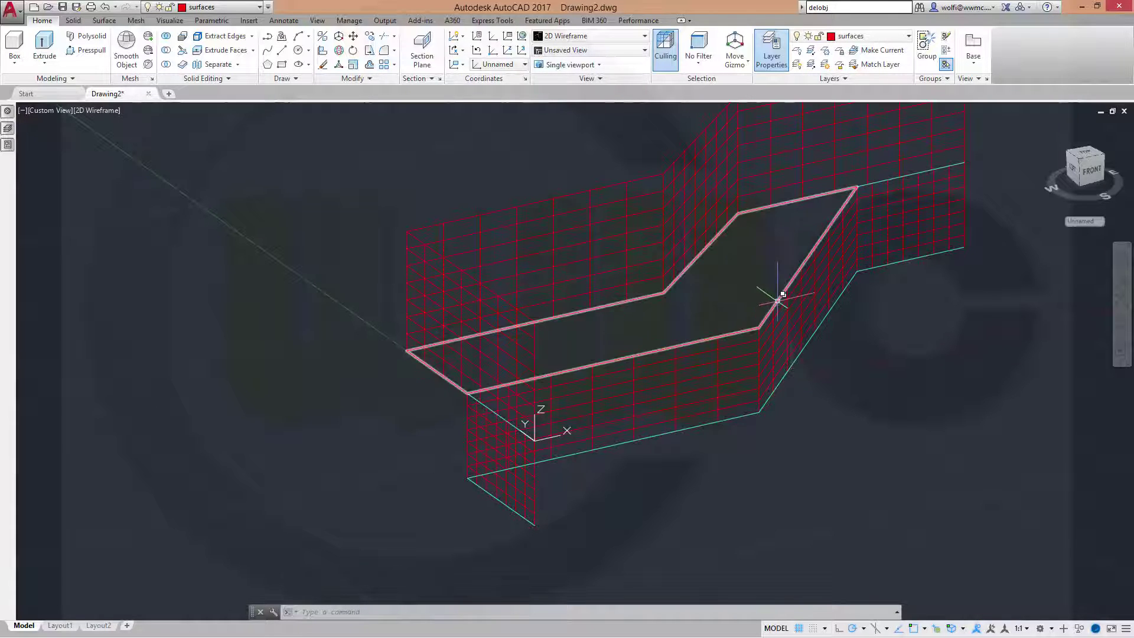
Step: Move the new boundary polyline onto the sketches layer, then reselect it
click(779, 298)
click(832, 348)
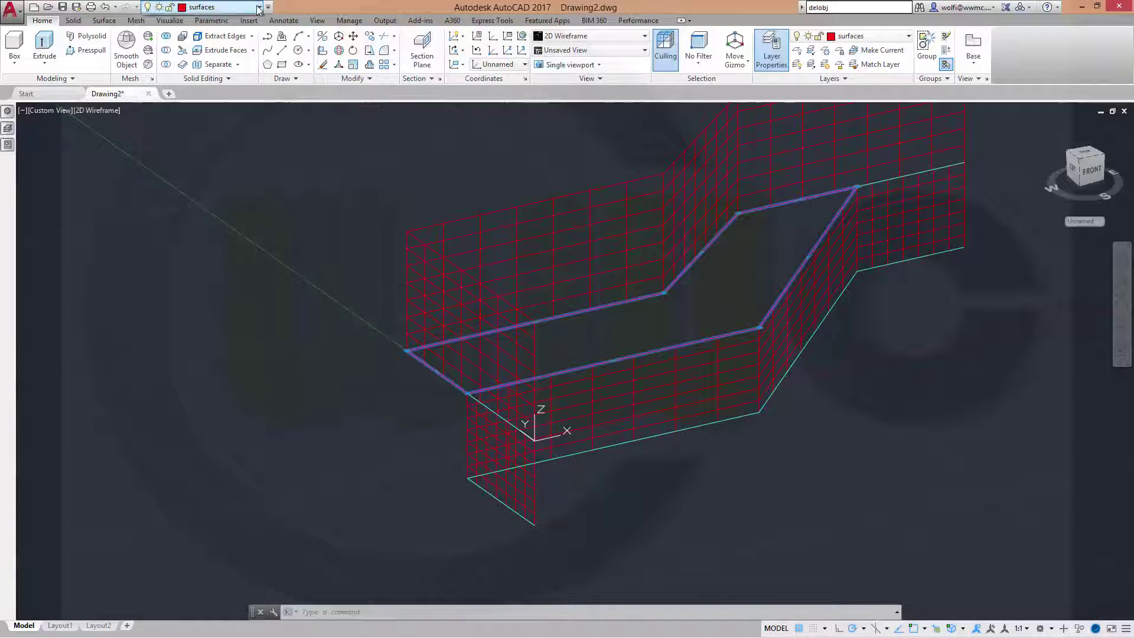
click(236, 7)
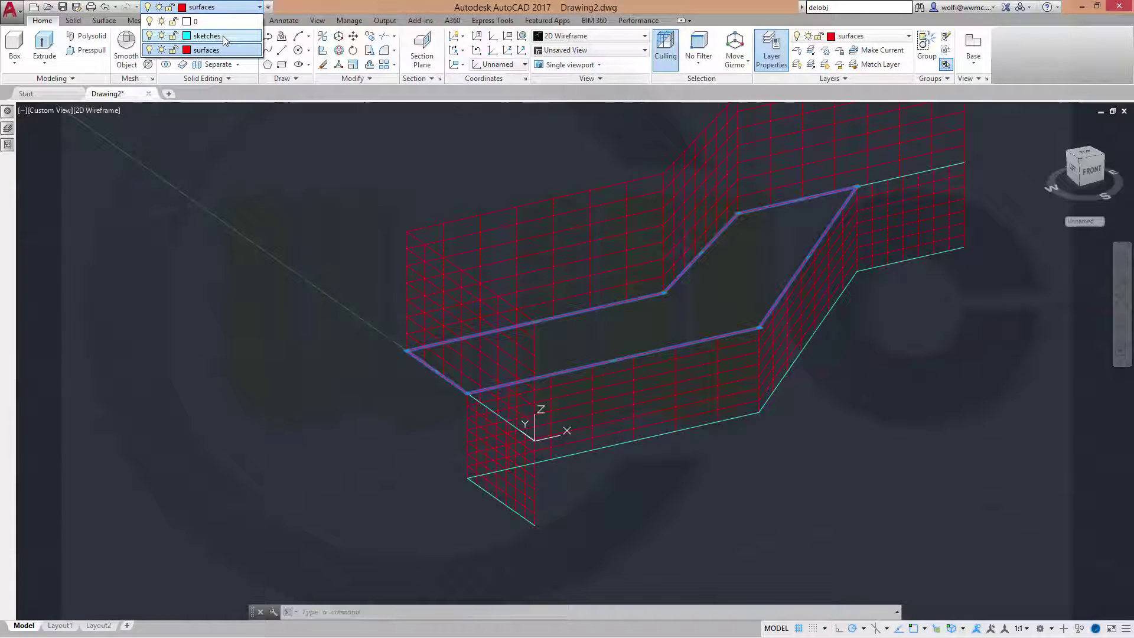
click(222, 35)
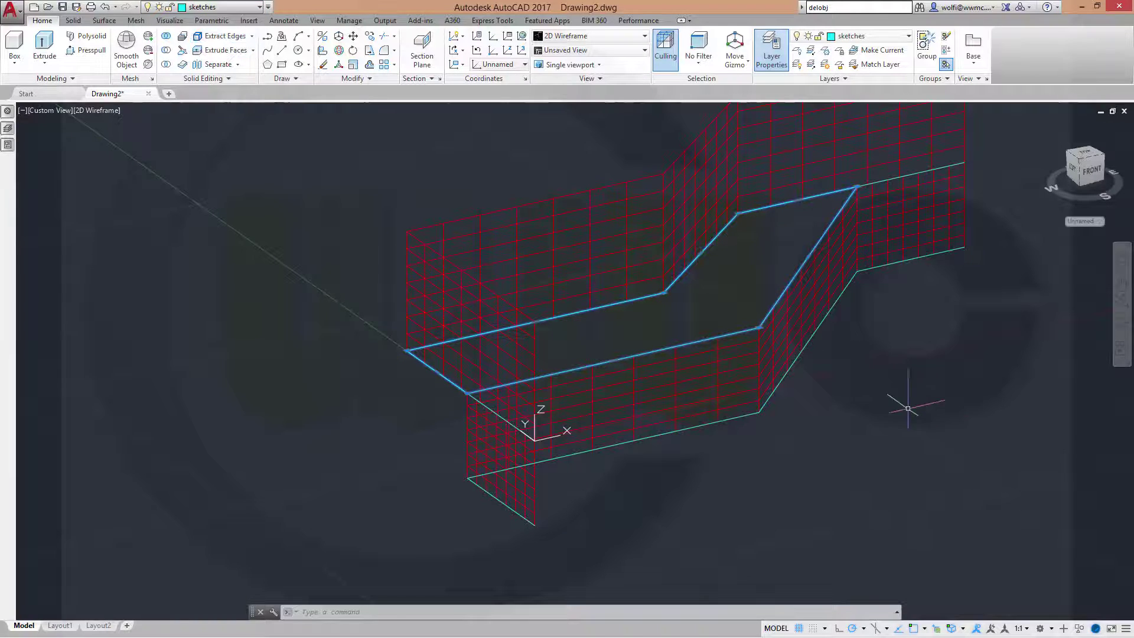
key(Escape)
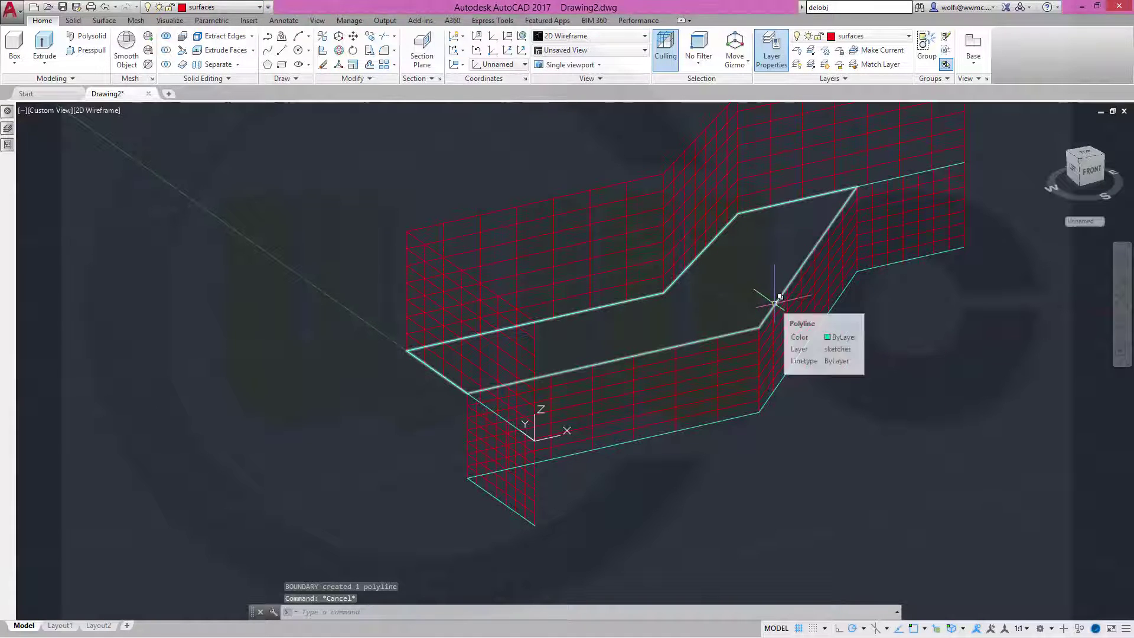
click(775, 303)
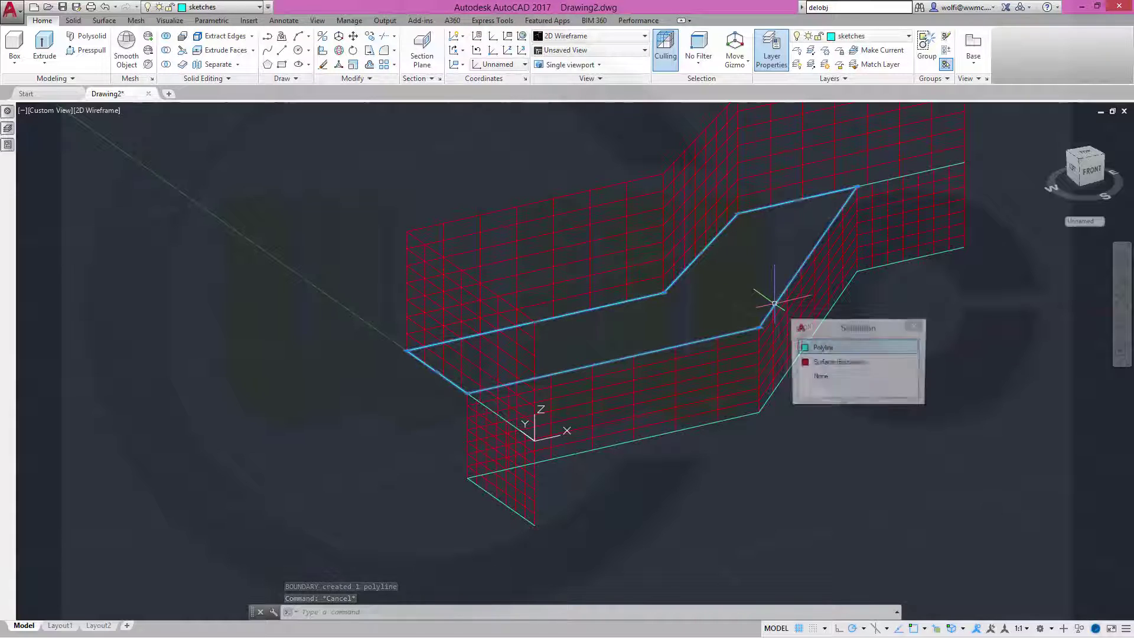
click(825, 349)
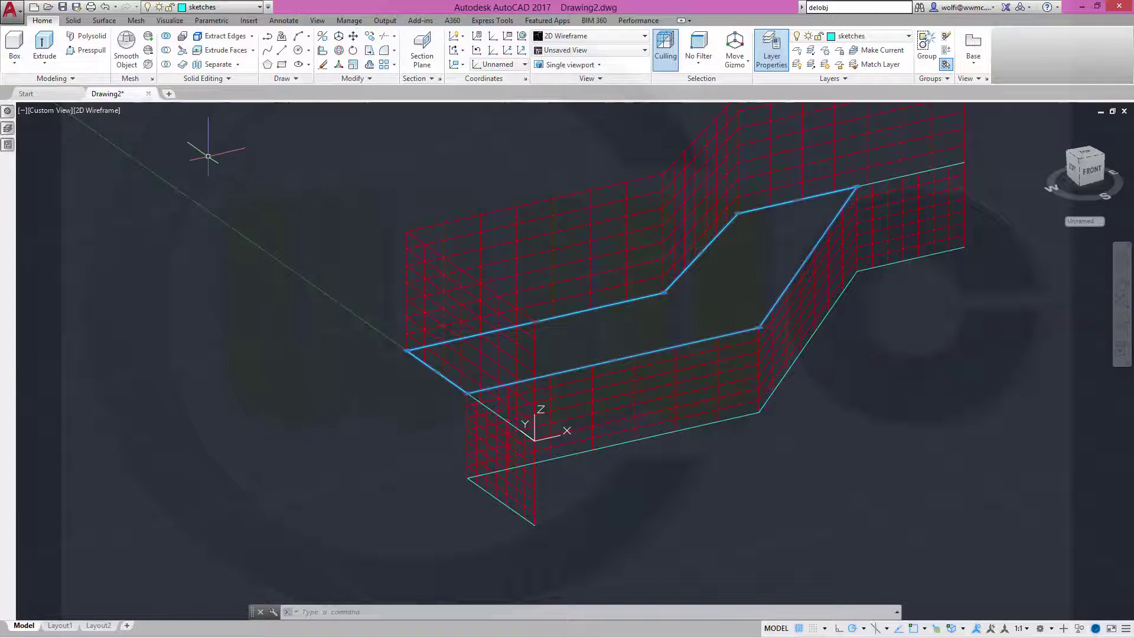
Step: Create a planar surface from the closed floor polyline using Planar's Object option
key(Escape)
key(Escape)
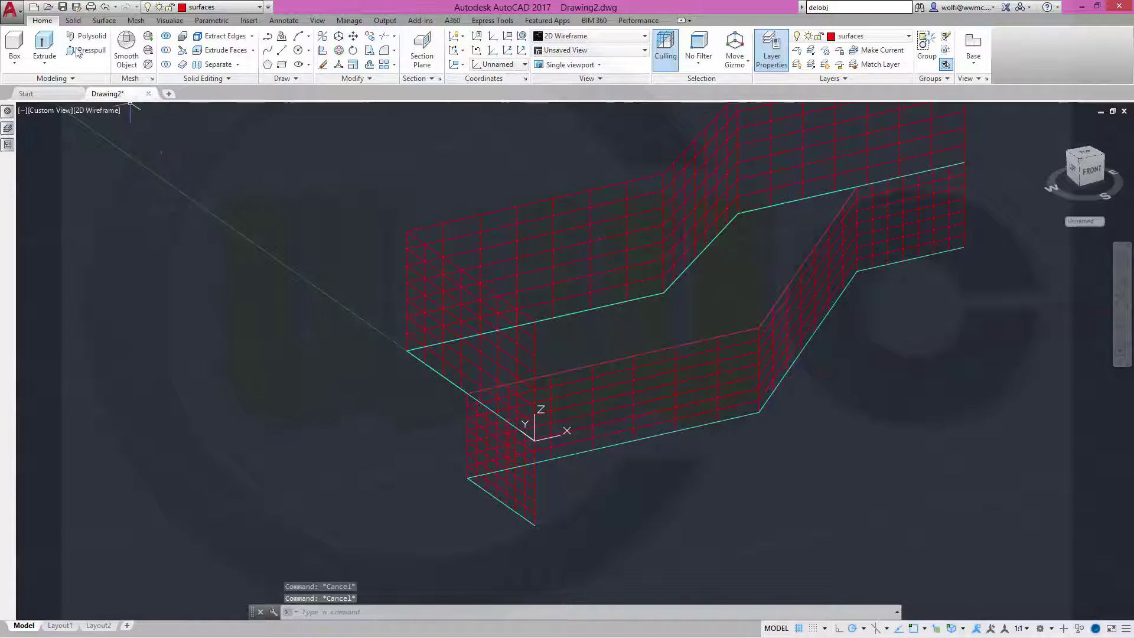
click(104, 20)
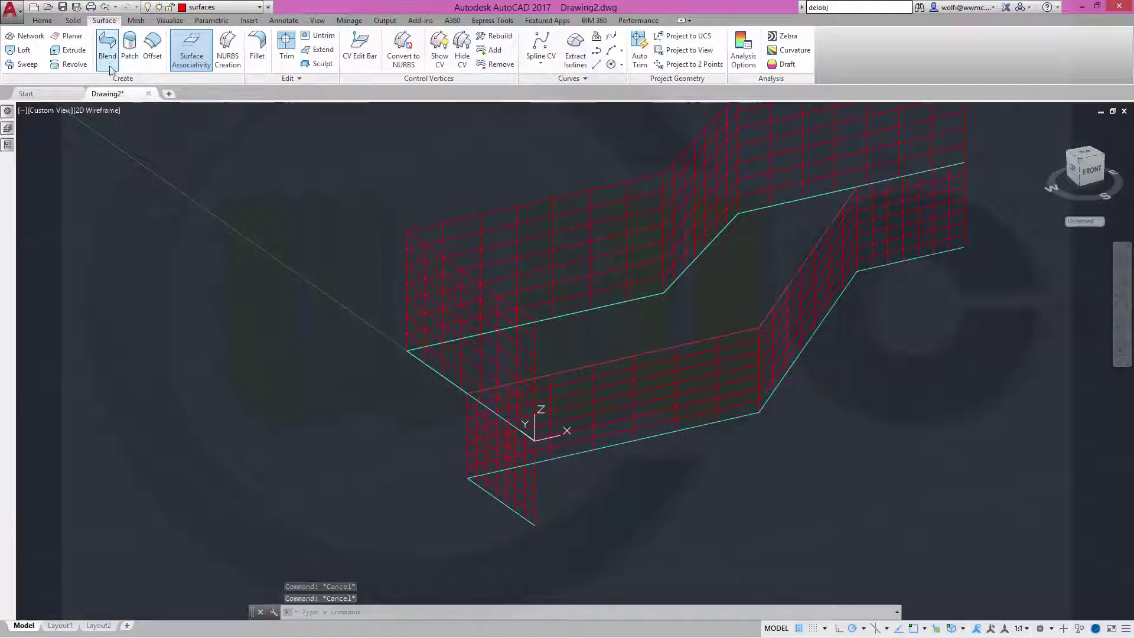
click(69, 35)
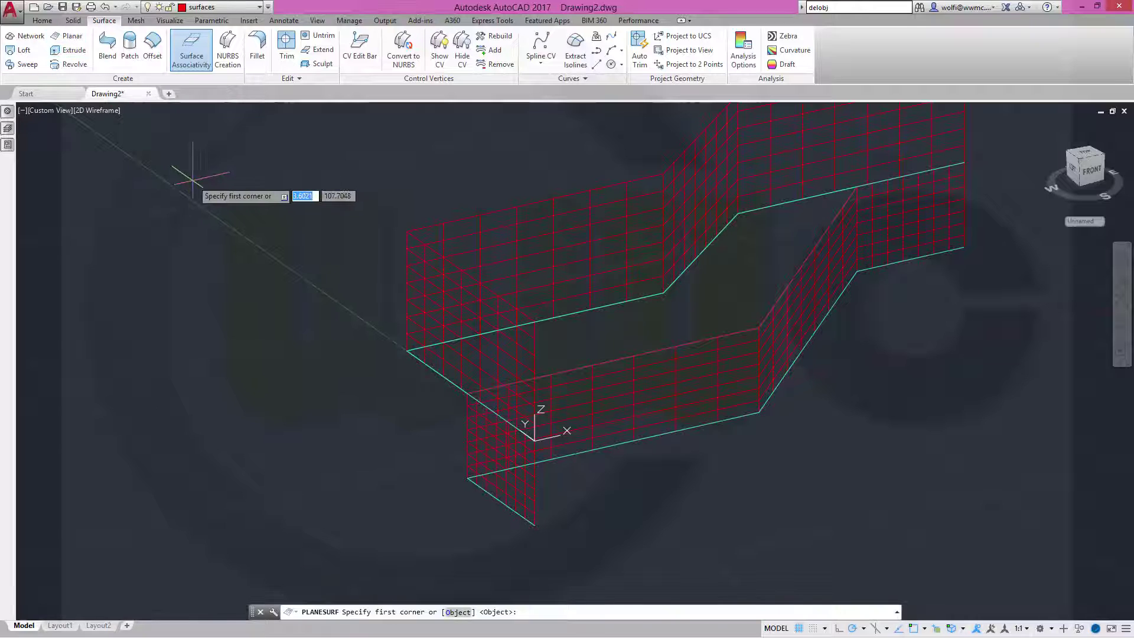
right_click(264, 189)
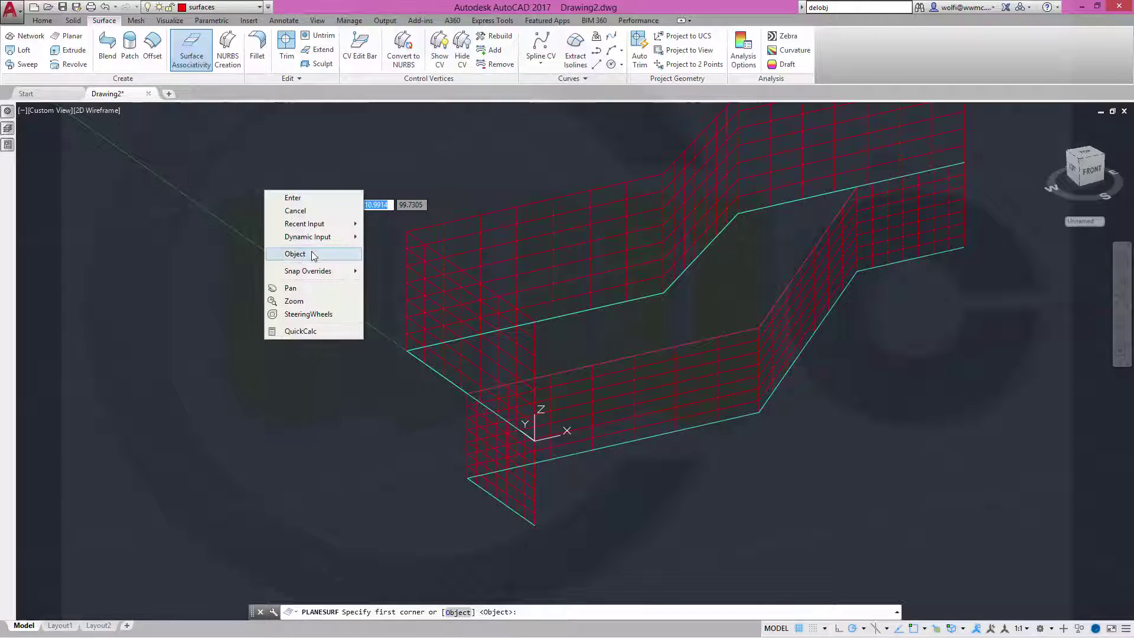
click(331, 254)
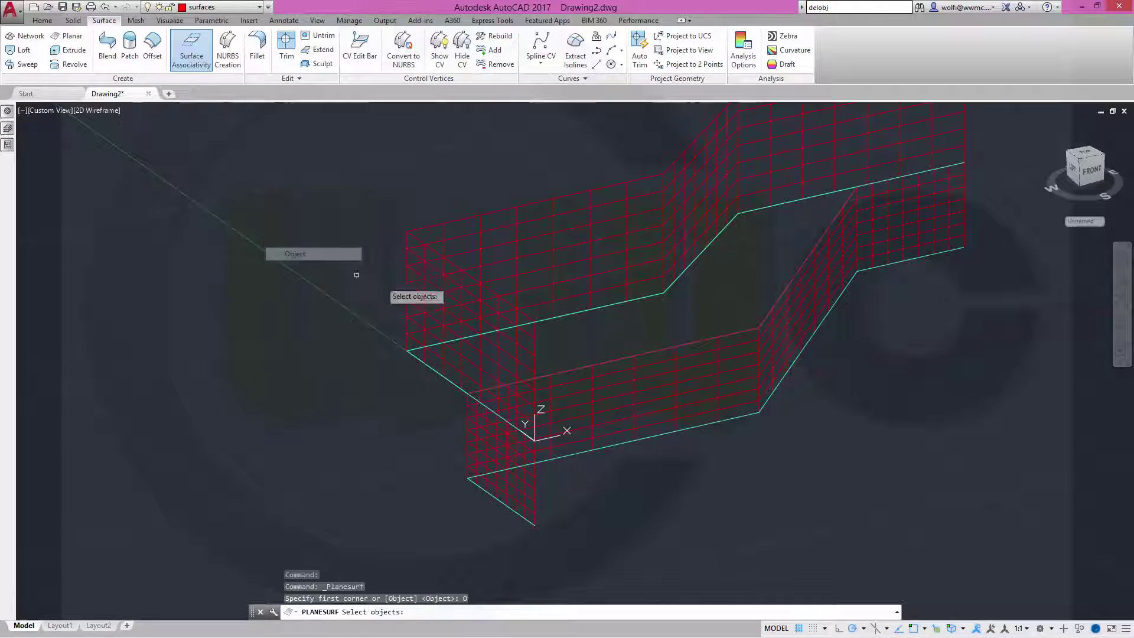
click(702, 341)
click(747, 387)
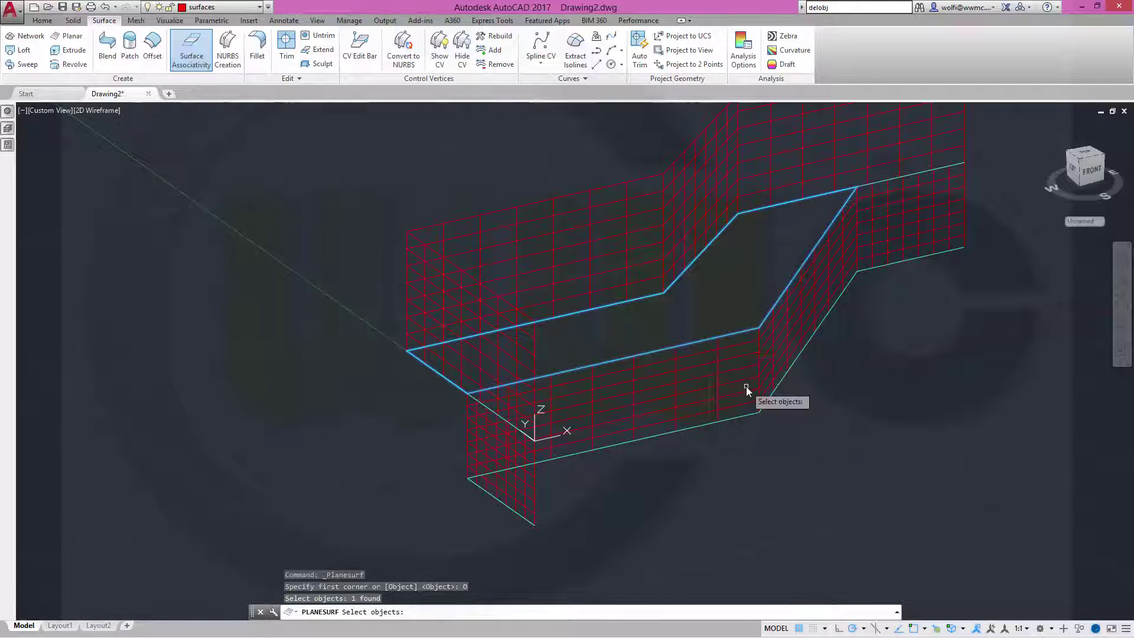
key(Return)
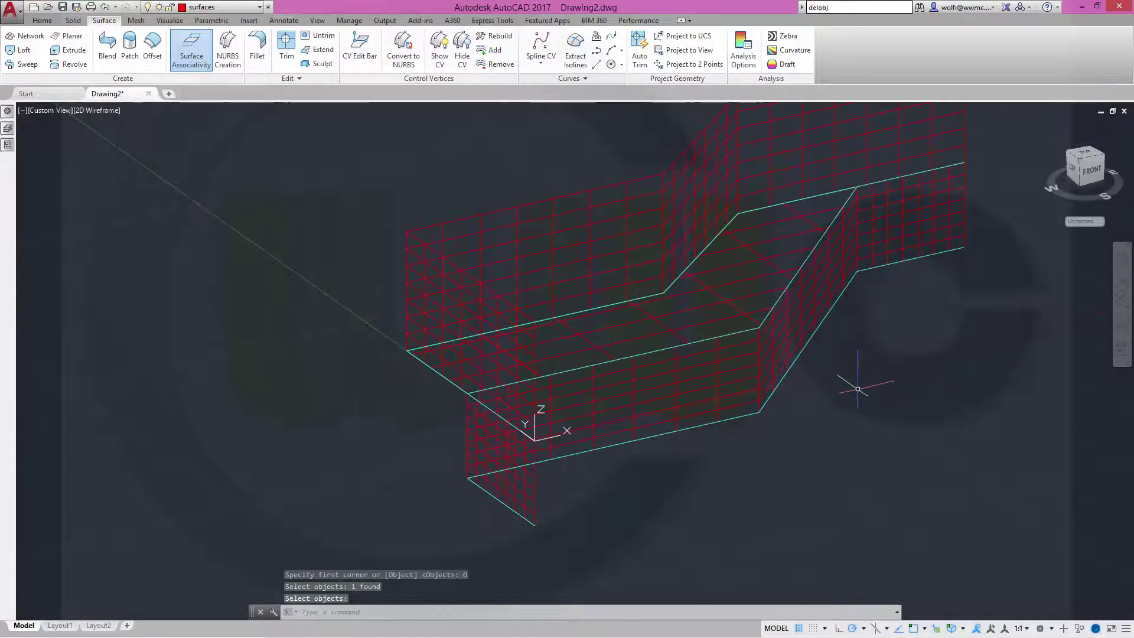
Step: Make surfaces the current layer and turn off the sketches layer to hide the cyan lines
click(261, 7)
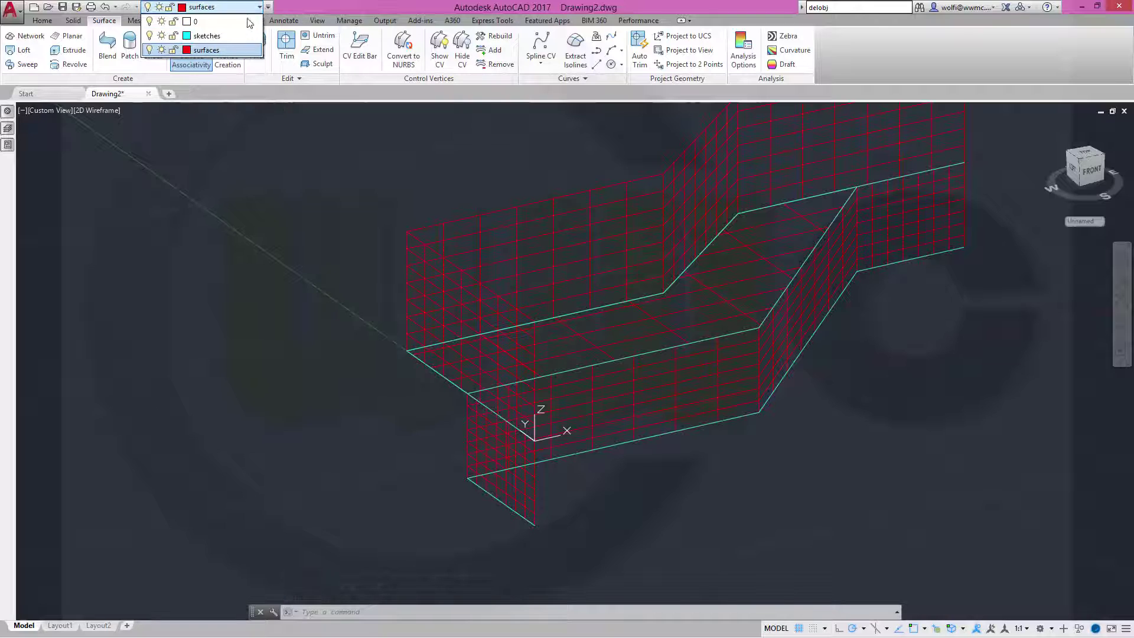
click(206, 37)
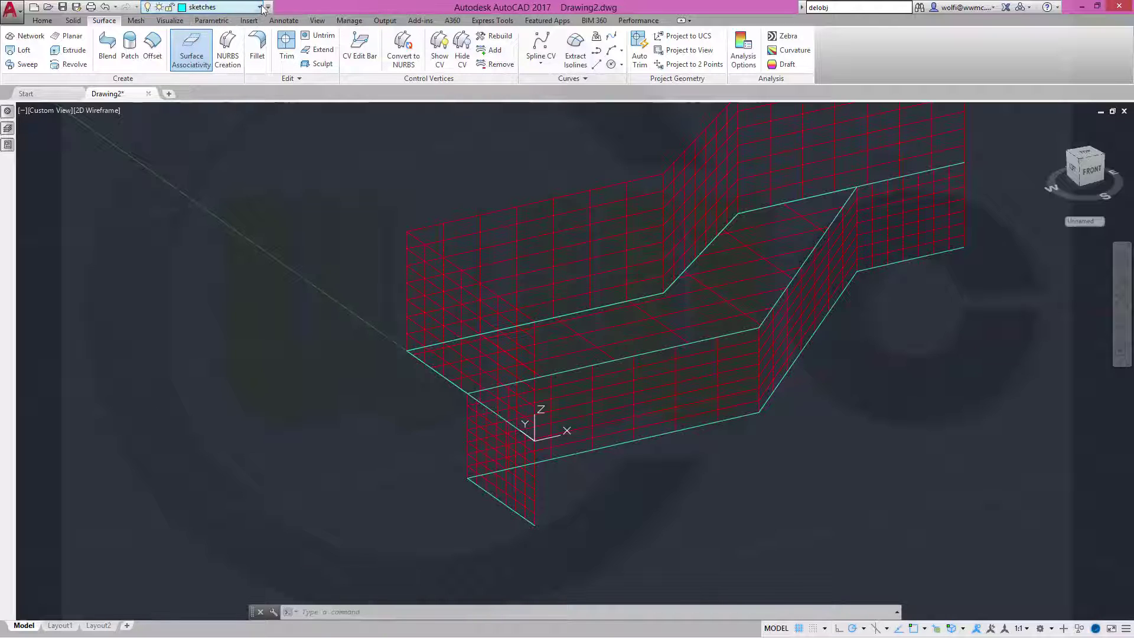
click(260, 7)
click(205, 50)
click(235, 7)
click(150, 37)
click(447, 258)
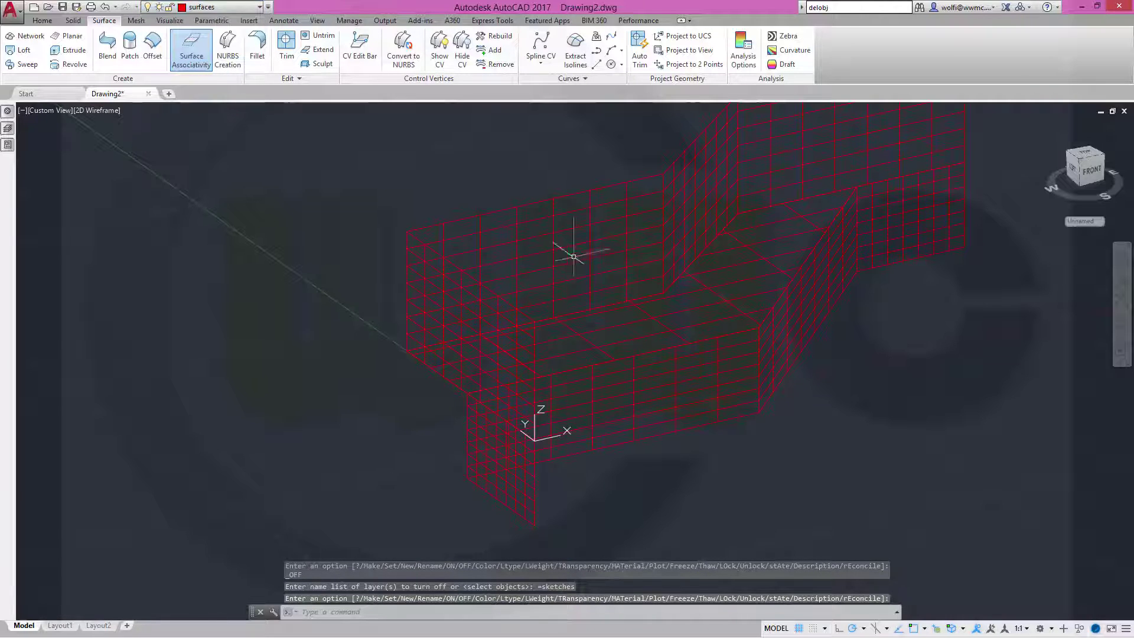
Step: Reset the coordinate system to World
shift+middle_drag(316, 336, 449, 254)
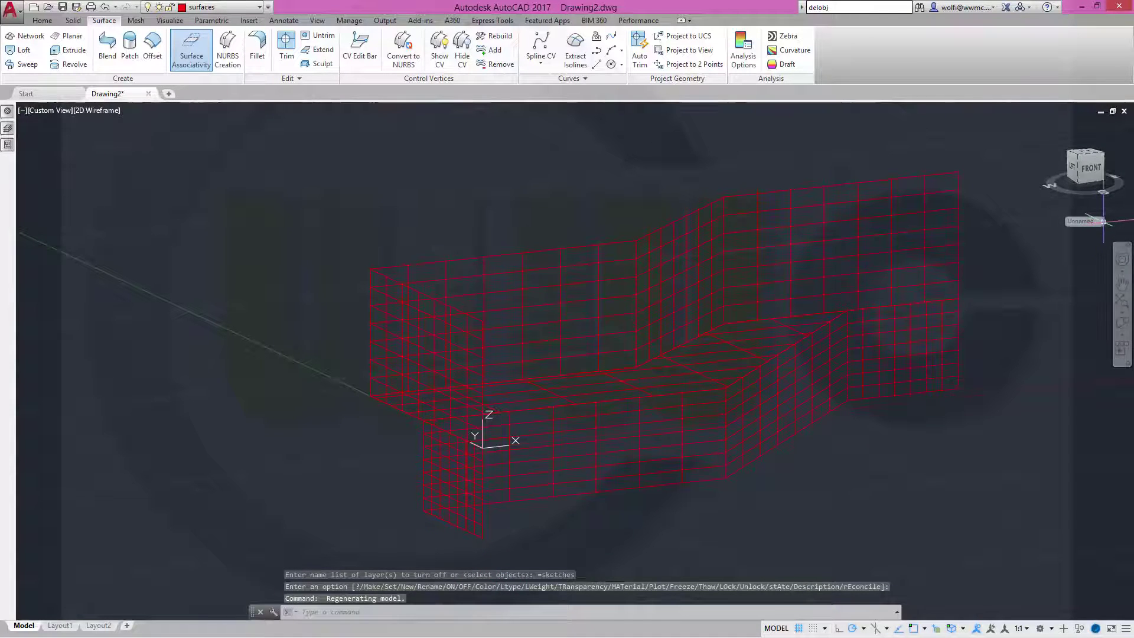
click(1097, 220)
click(1091, 236)
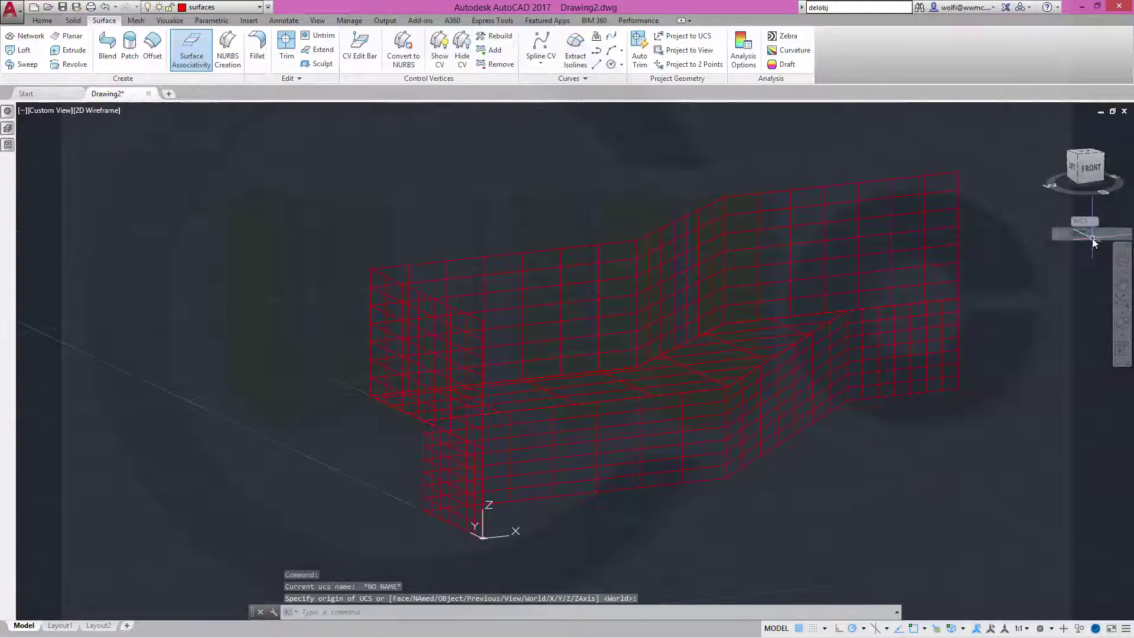
shift+middle_drag(549, 216, 498, 201)
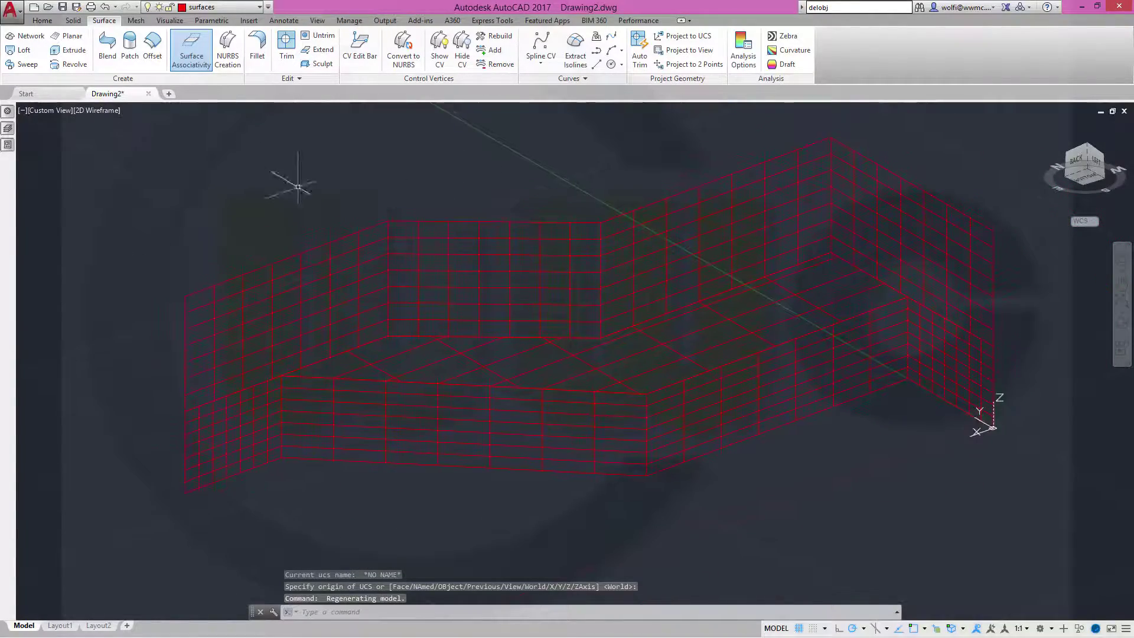
Step: Union the lower wall, floor and upper wall surfaces, continuing despite losing associativity
click(43, 20)
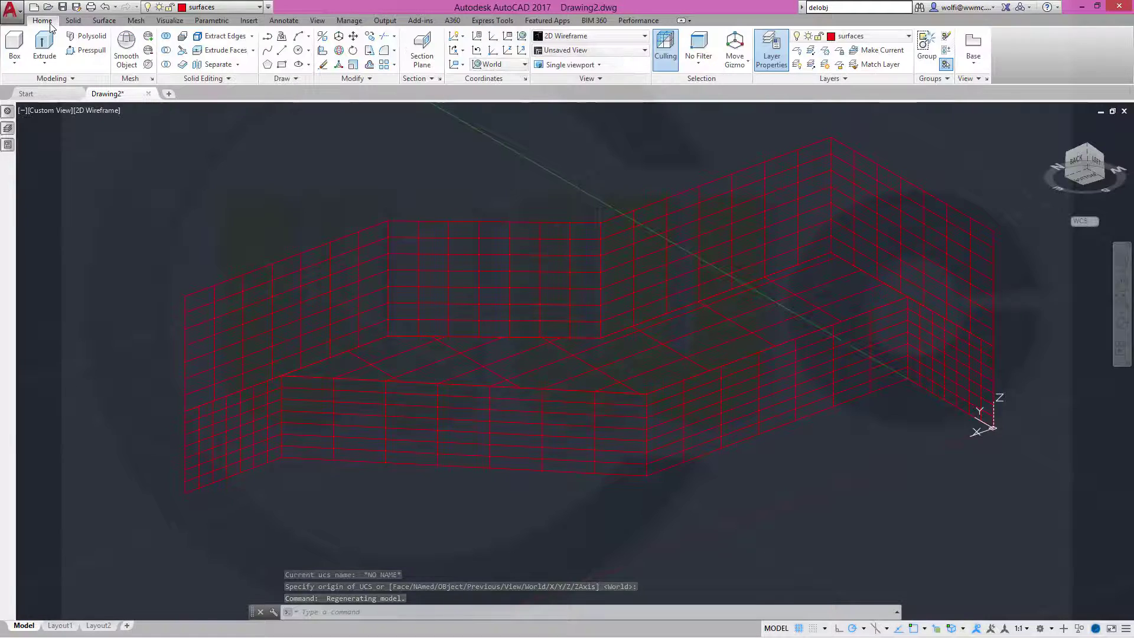
click(182, 50)
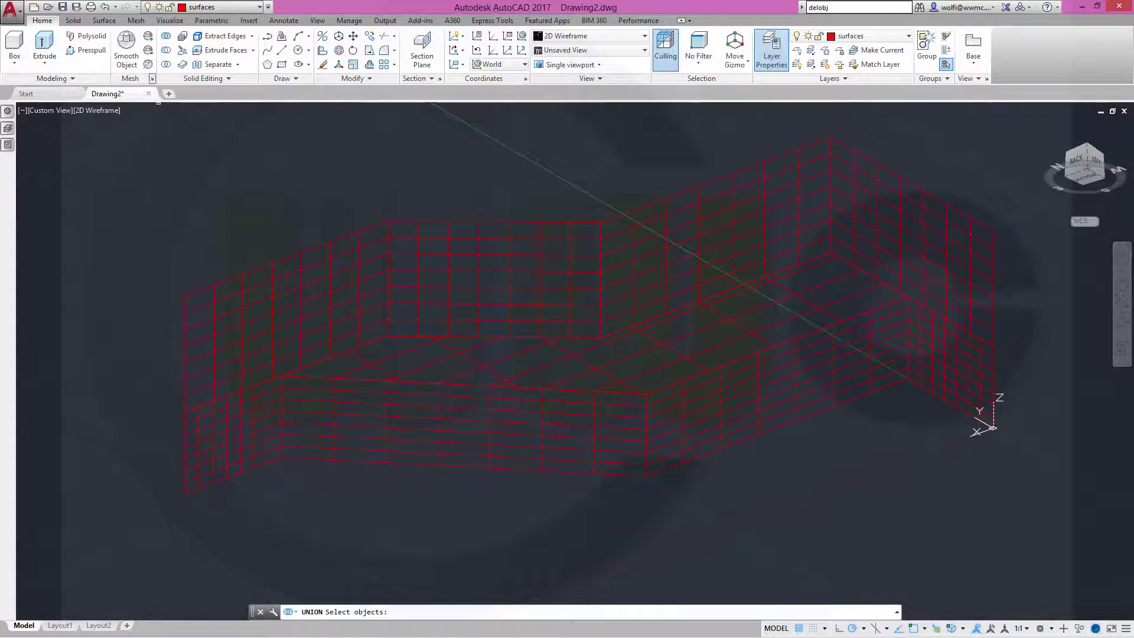
click(429, 440)
click(521, 372)
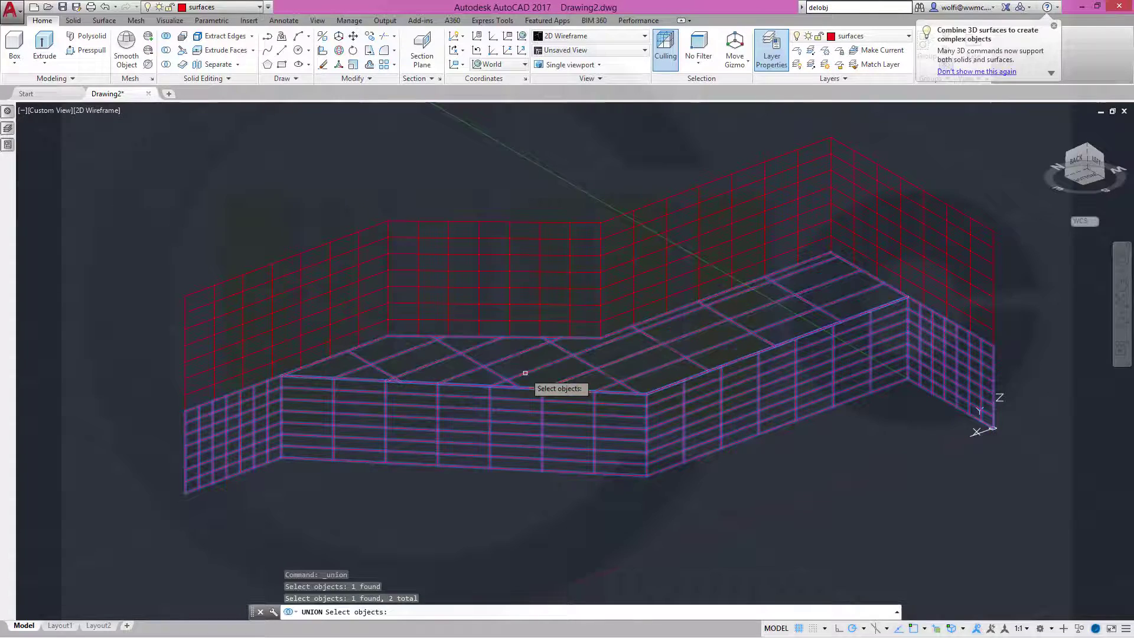
click(550, 266)
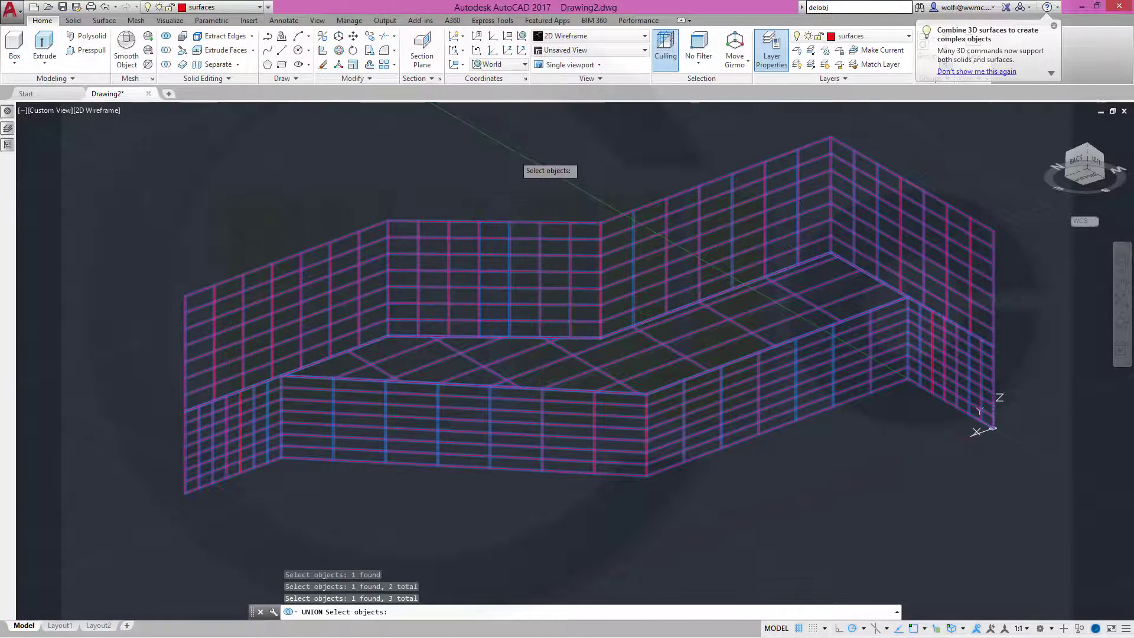
key(Return)
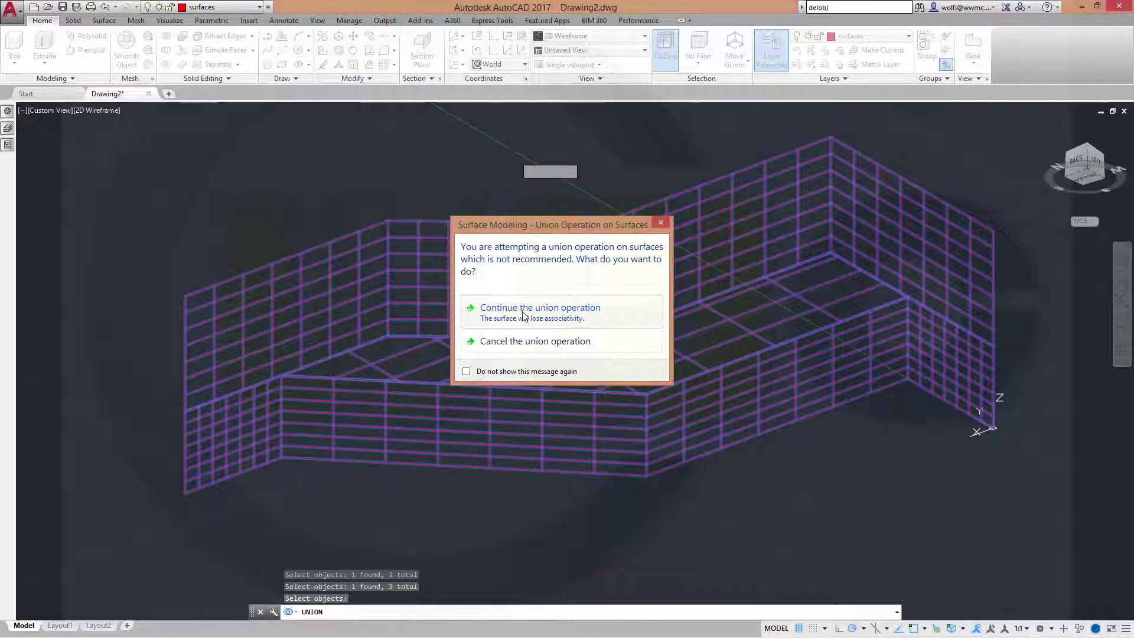
click(522, 313)
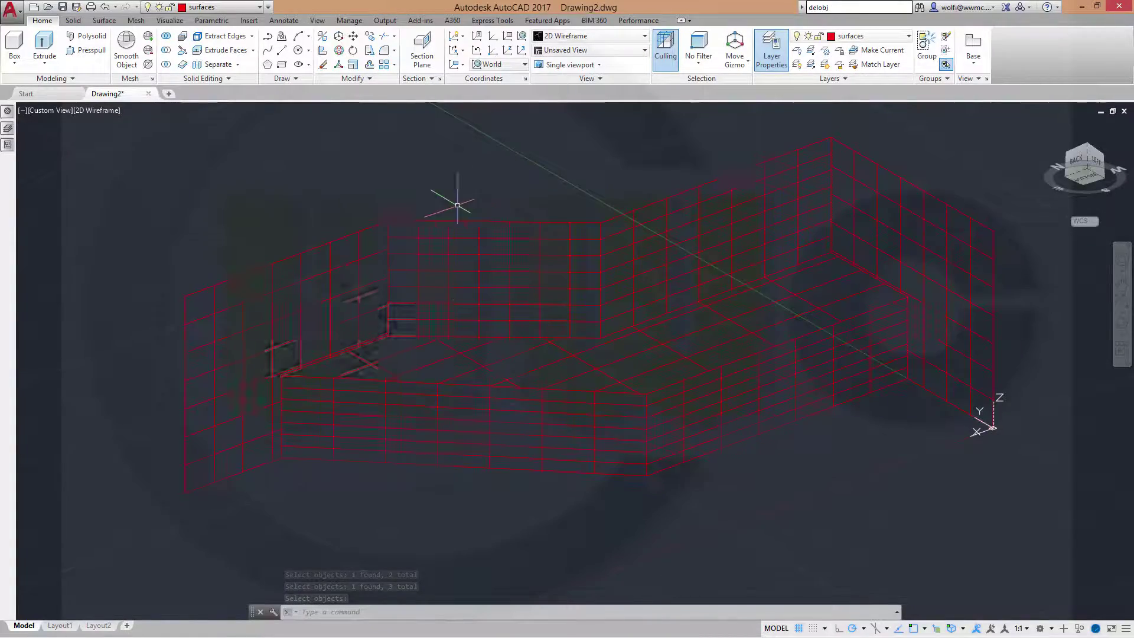
Step: Switch the viewport to the Conceptual visual style and view the channel from below
shift+middle_drag(338, 240, 366, 187)
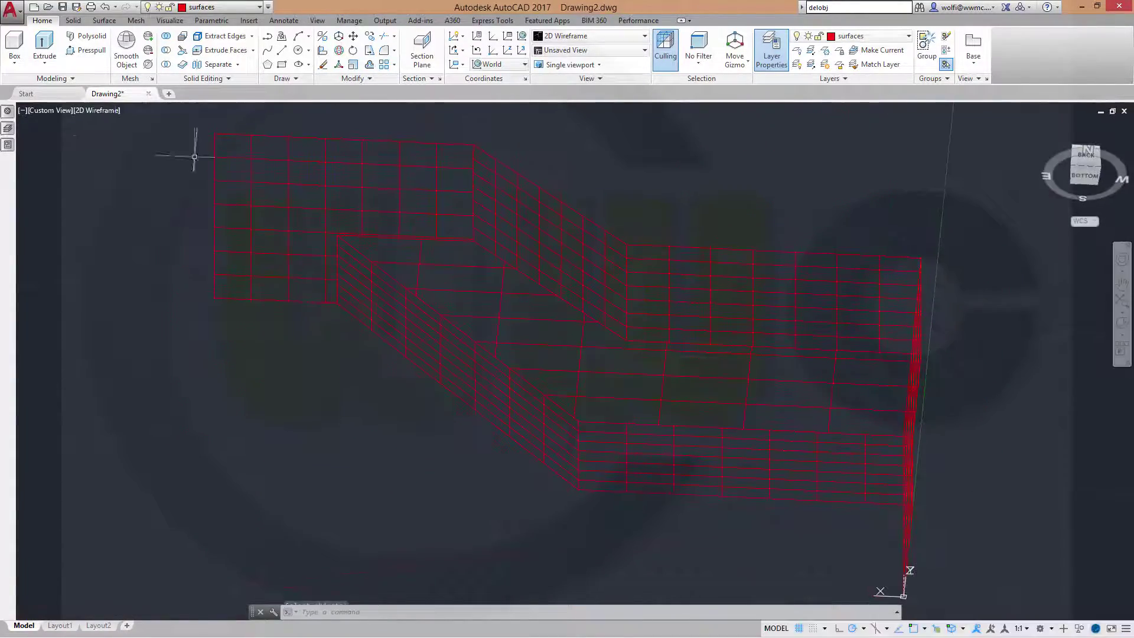
click(101, 114)
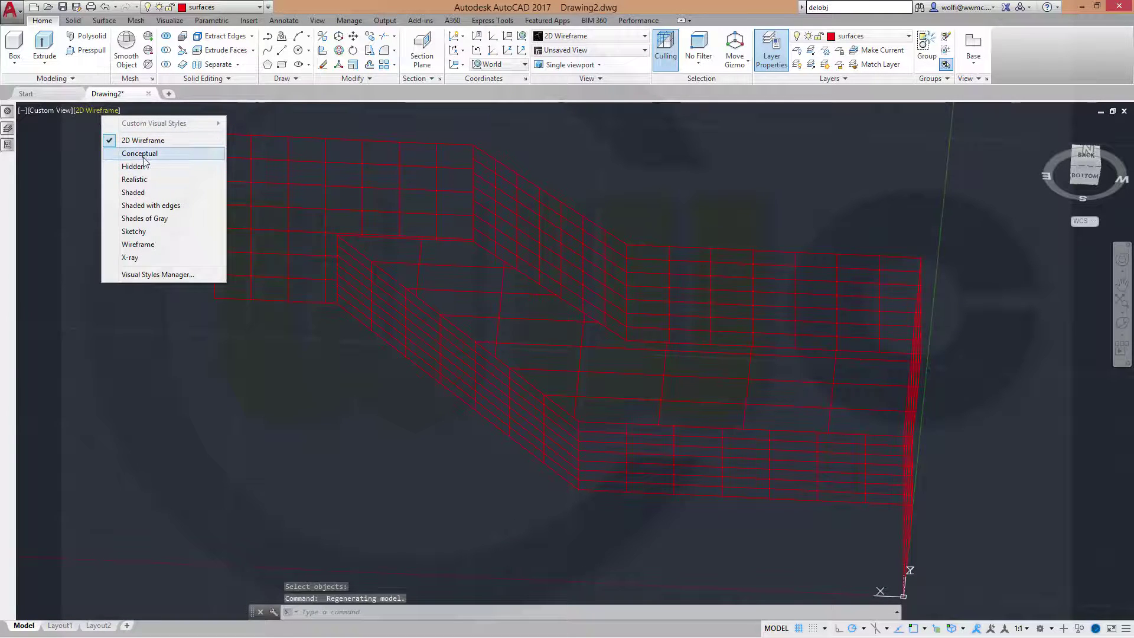
click(140, 154)
shift+middle_drag(299, 399, 164, 273)
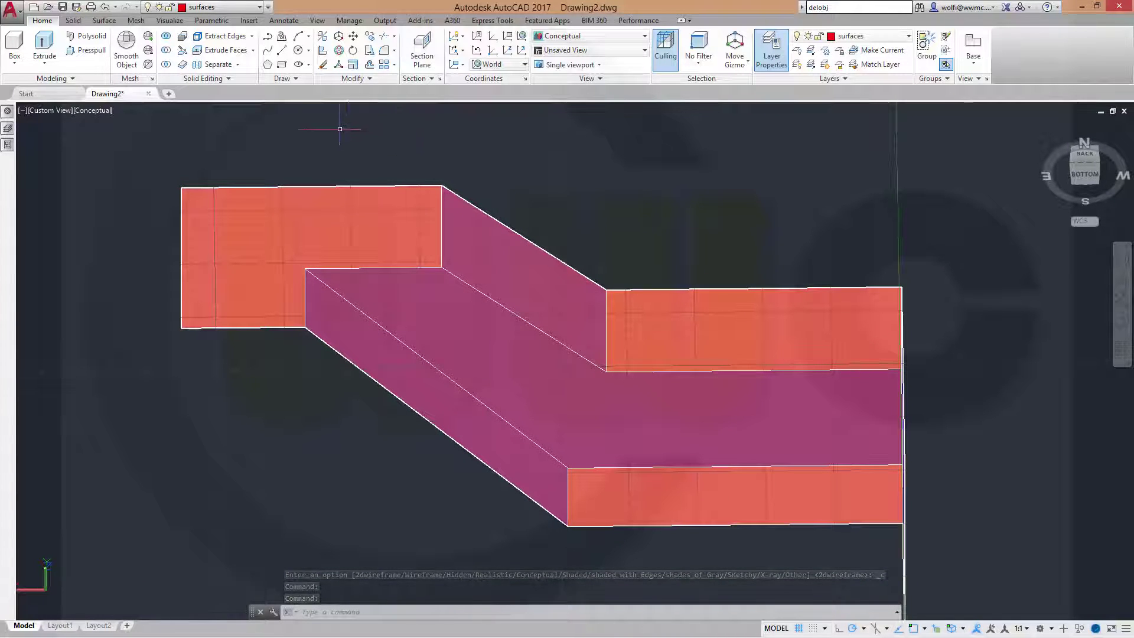
Step: Start Fillet Edge with a radius of 10
click(73, 22)
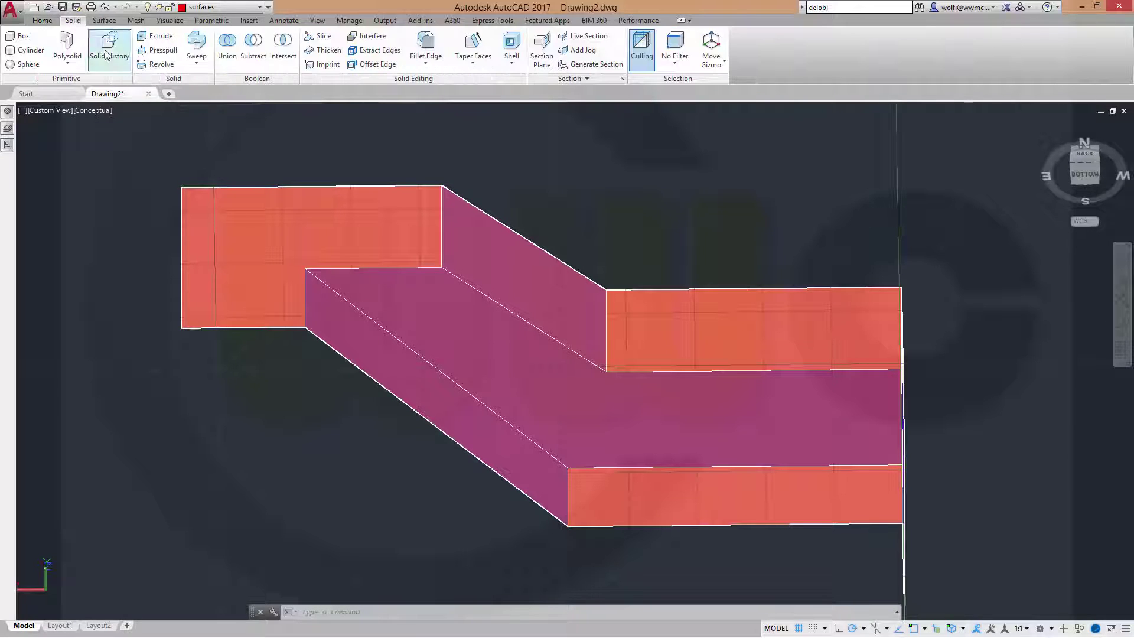
click(440, 55)
right_click(600, 170)
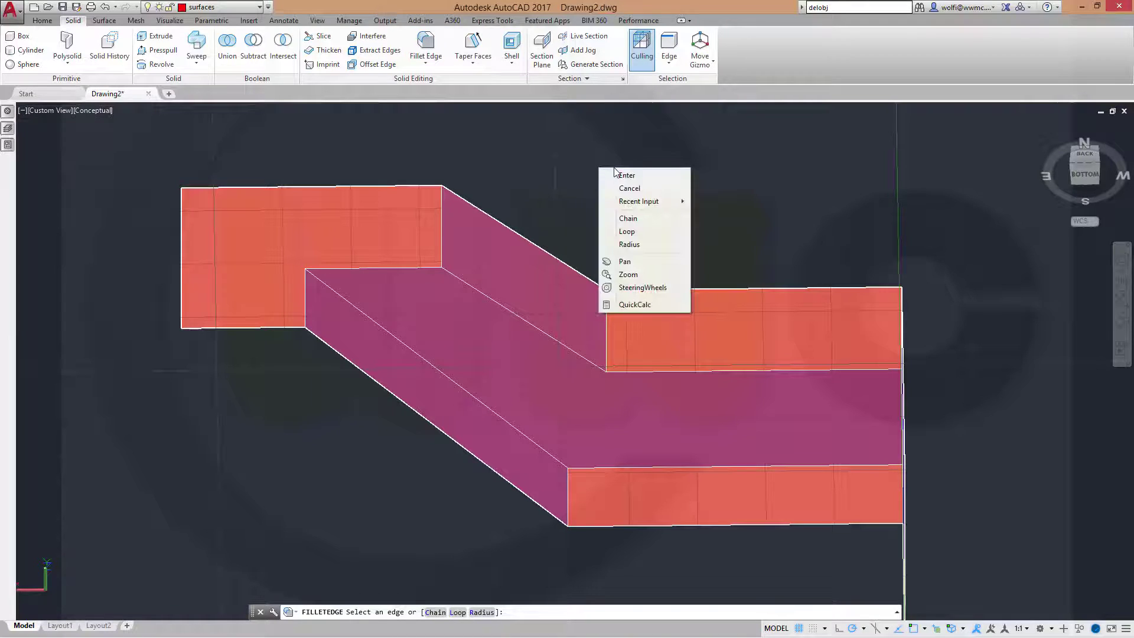
click(642, 245)
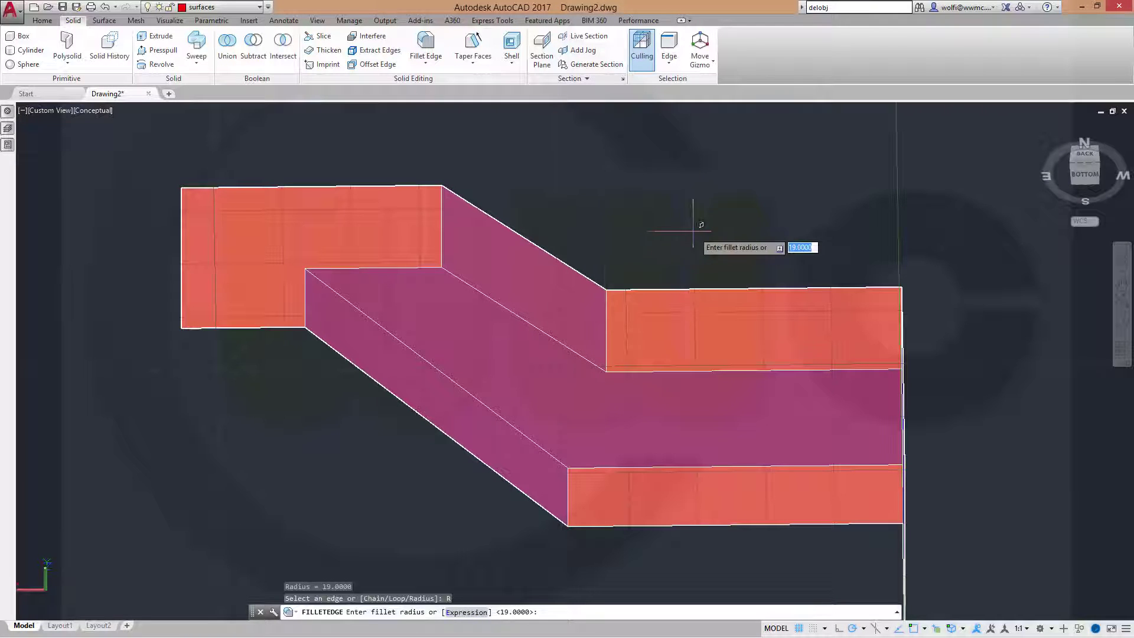
text(10)
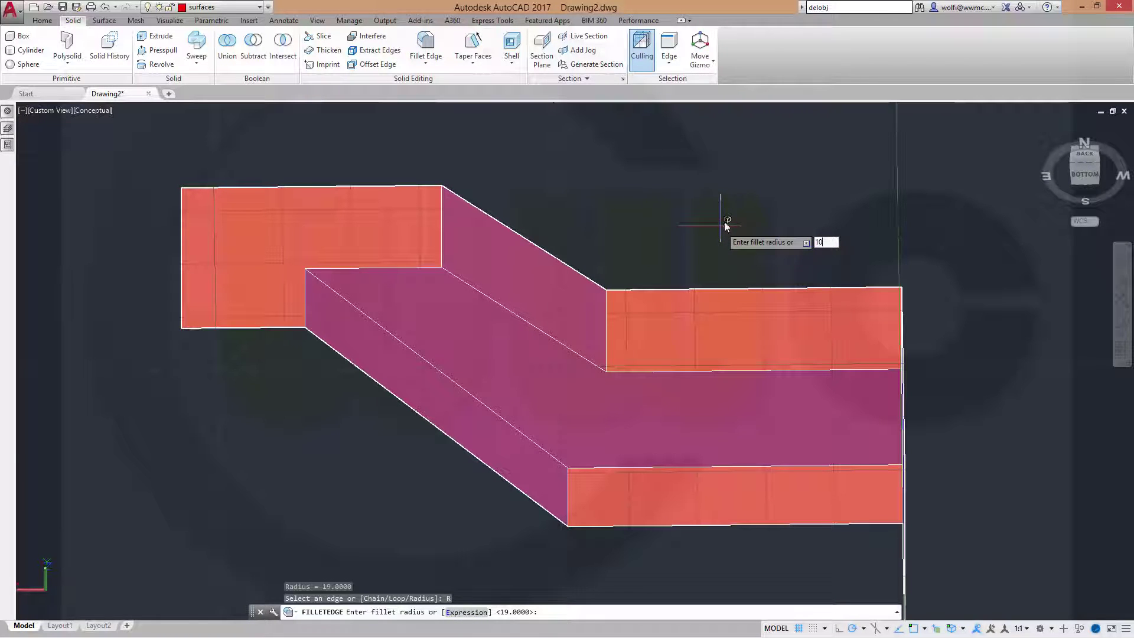
key(Return)
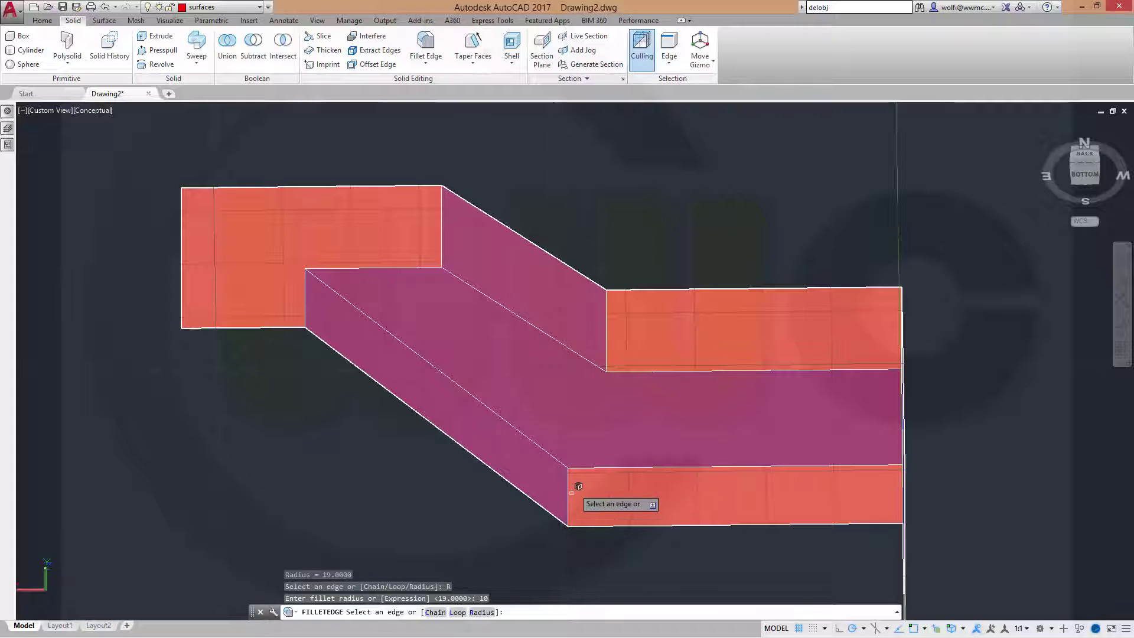
Step: Fillet the lower, upper-left, upper-right and right-hand vertical corner edges
click(566, 493)
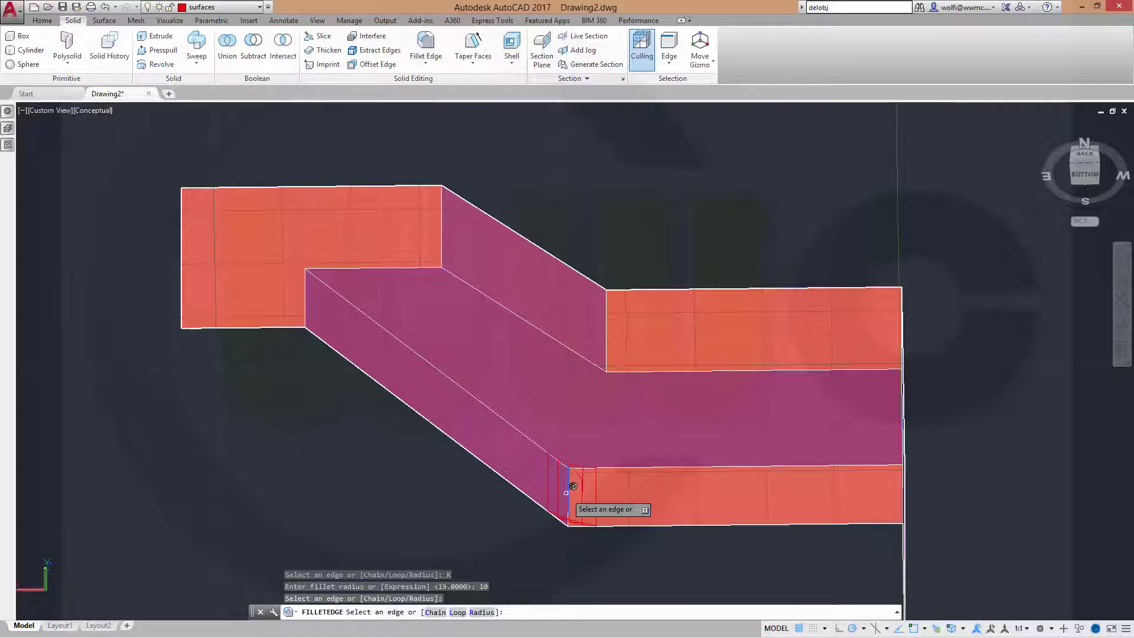
click(442, 245)
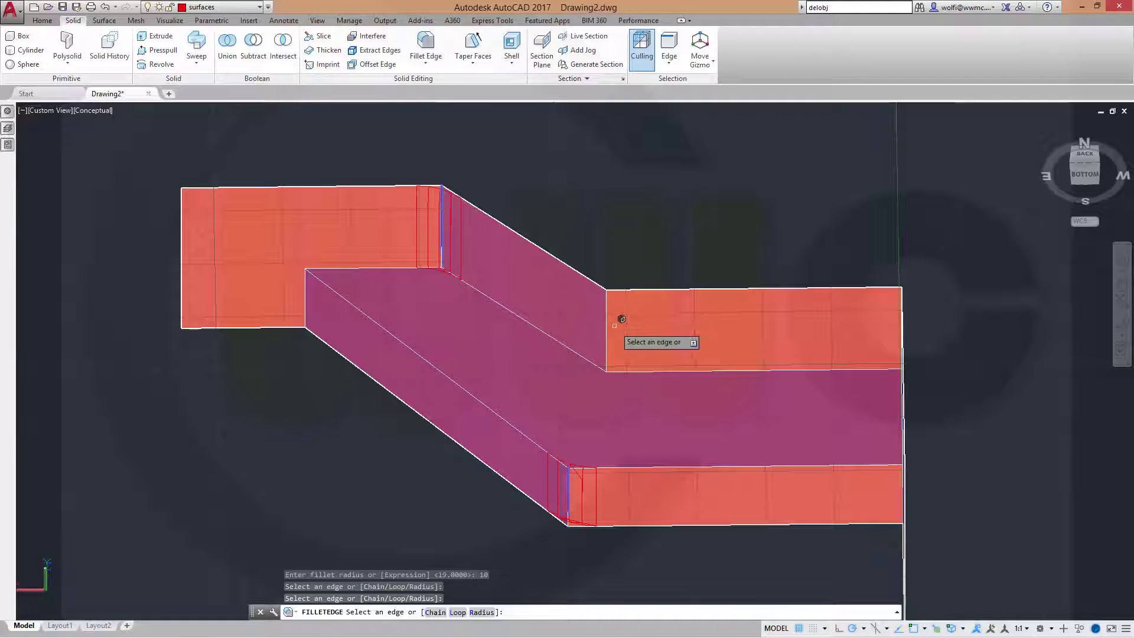
click(606, 331)
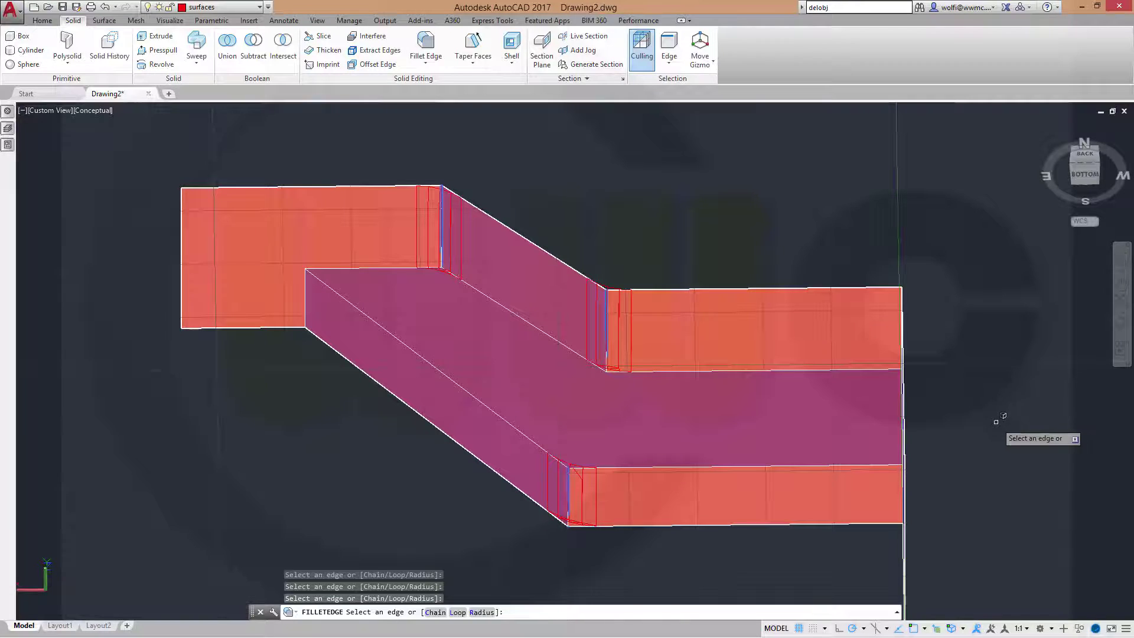
shift+middle_drag(995, 417, 947, 385)
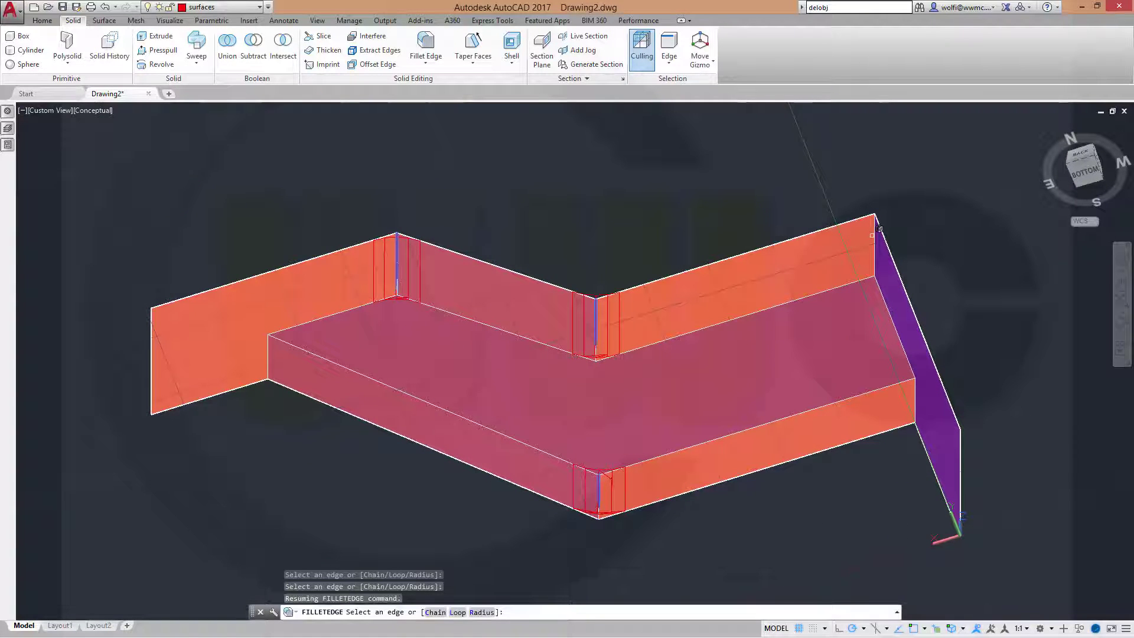
click(874, 248)
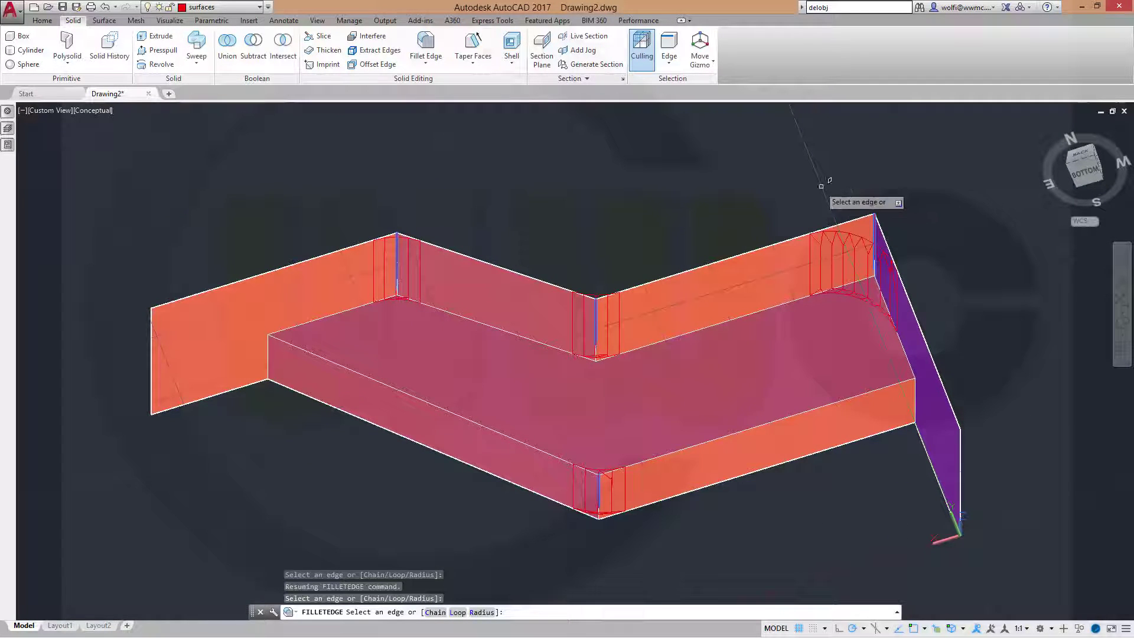
right_click(785, 184)
click(794, 192)
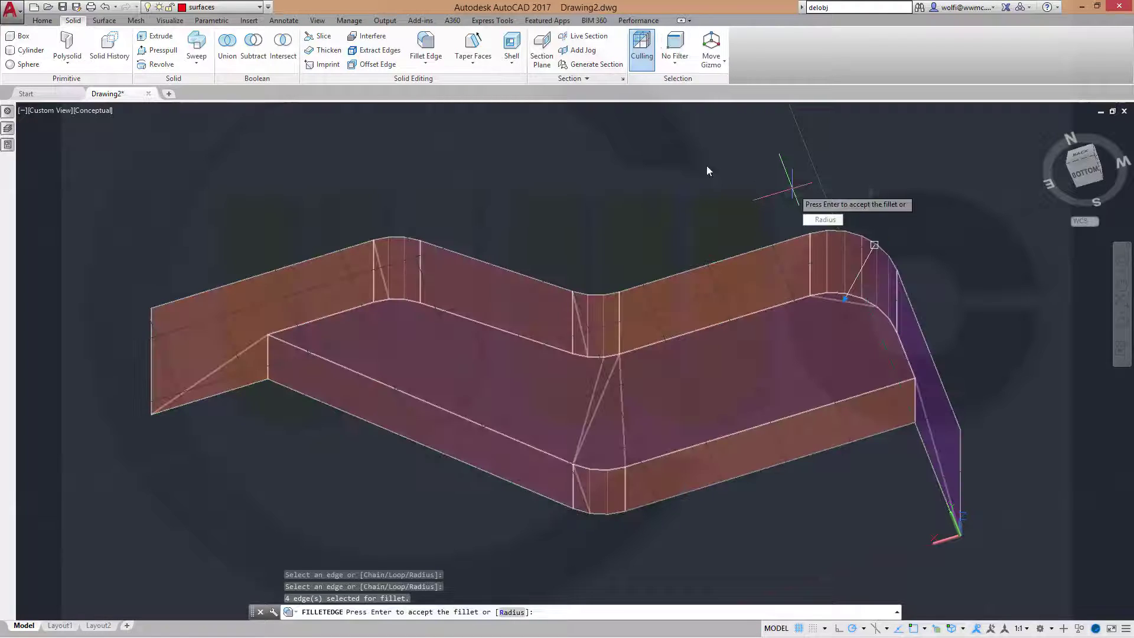
right_click(706, 165)
click(717, 172)
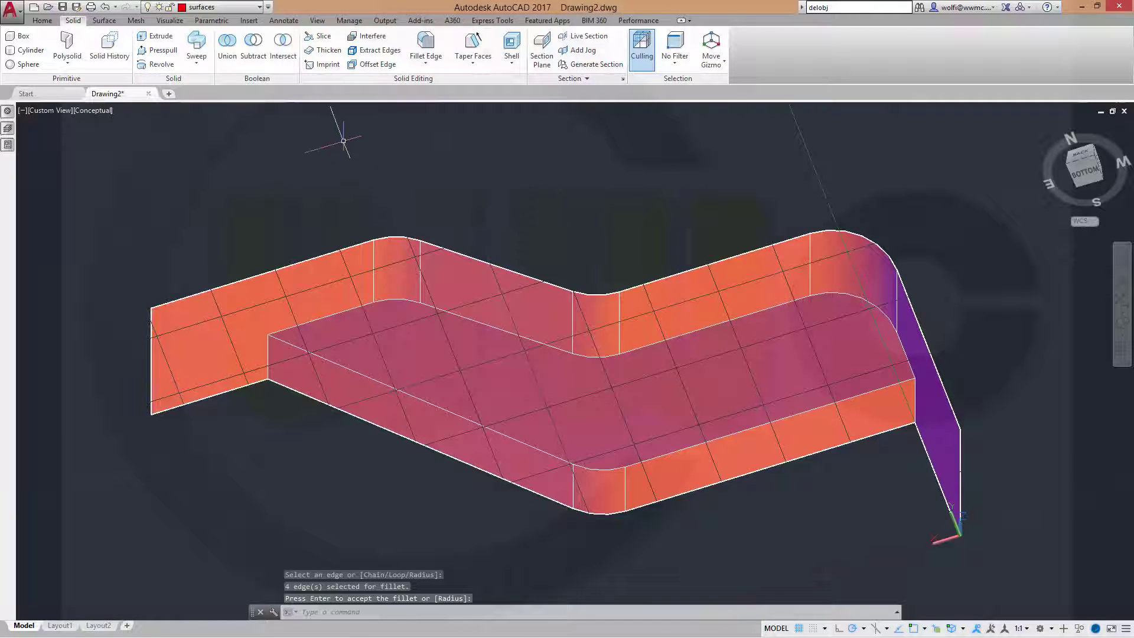
click(426, 48)
right_click(552, 192)
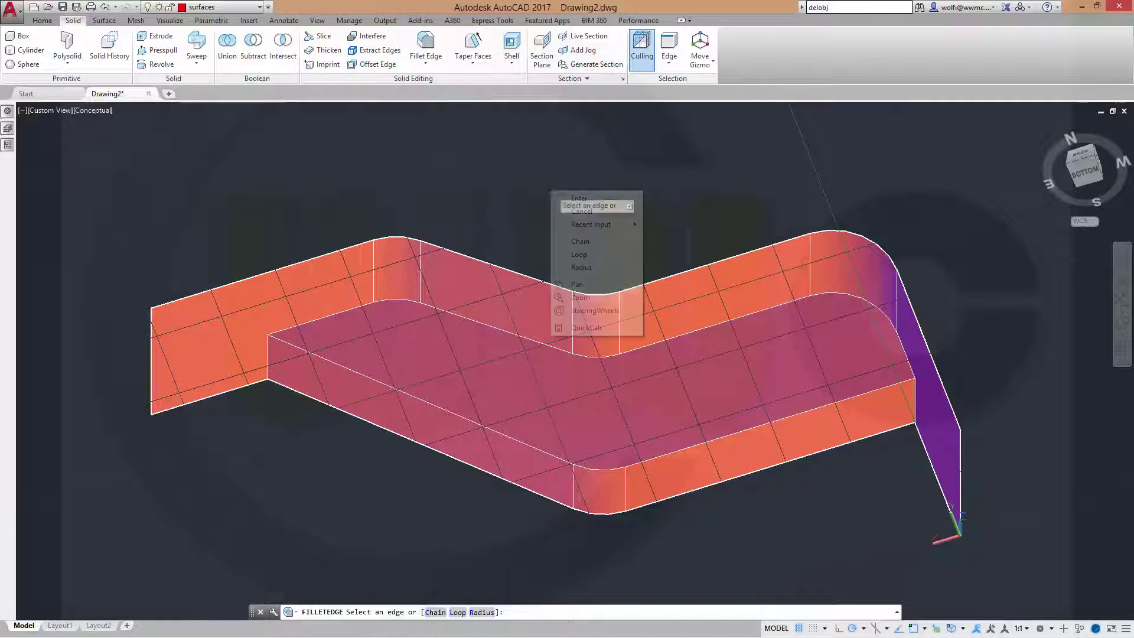
click(589, 246)
right_click(578, 208)
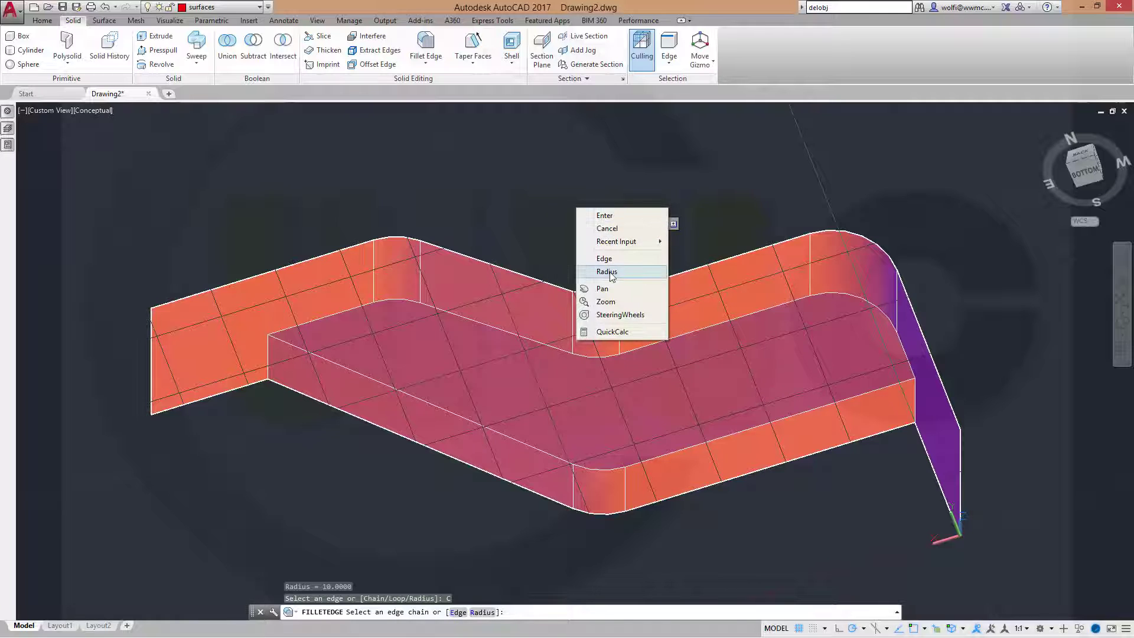
click(606, 272)
text(5)
key(Return)
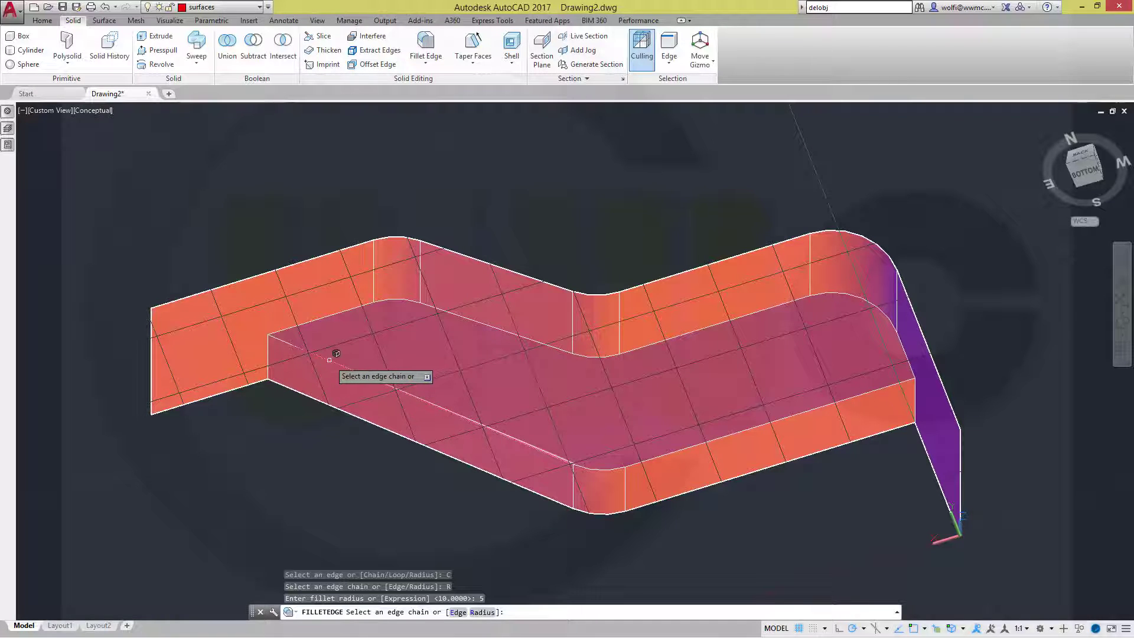
click(328, 359)
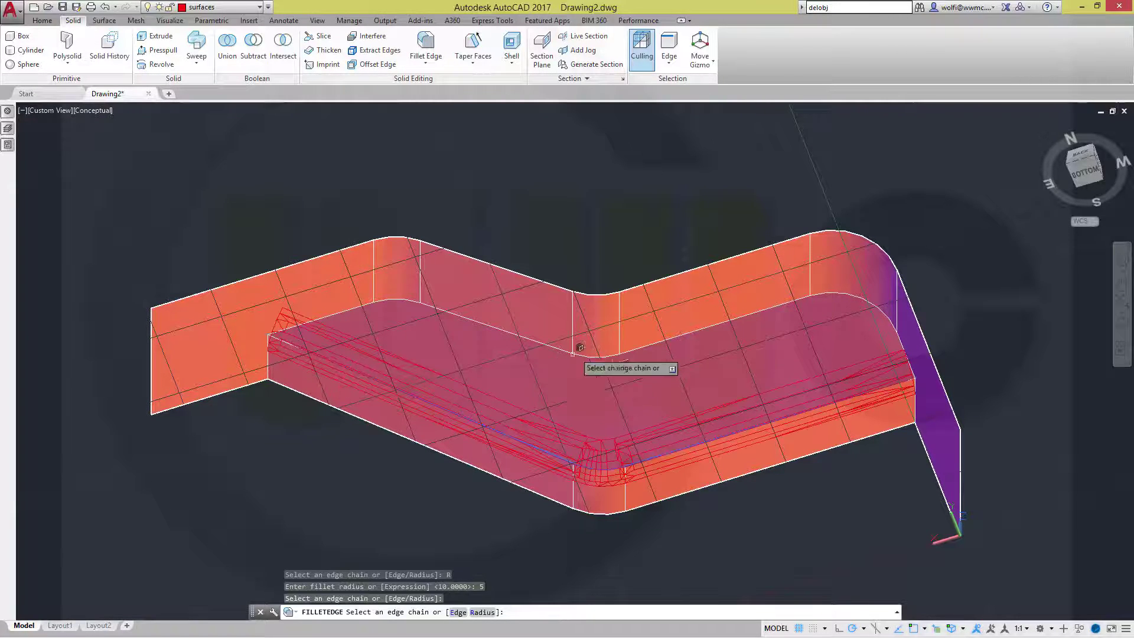
right_click(646, 203)
click(667, 211)
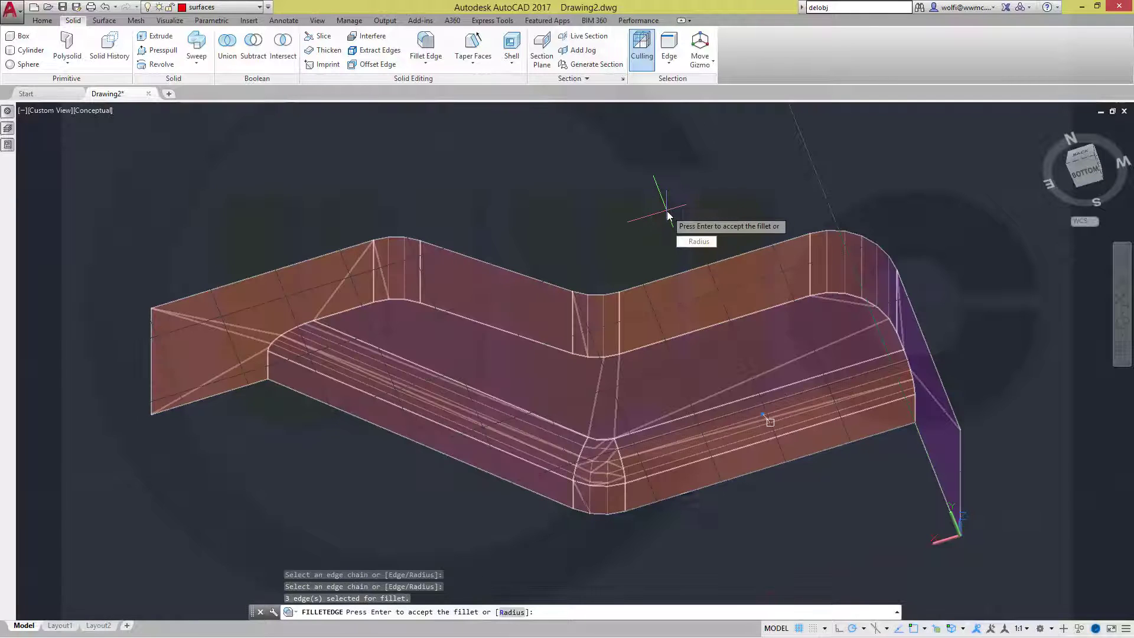
right_click(667, 211)
click(671, 217)
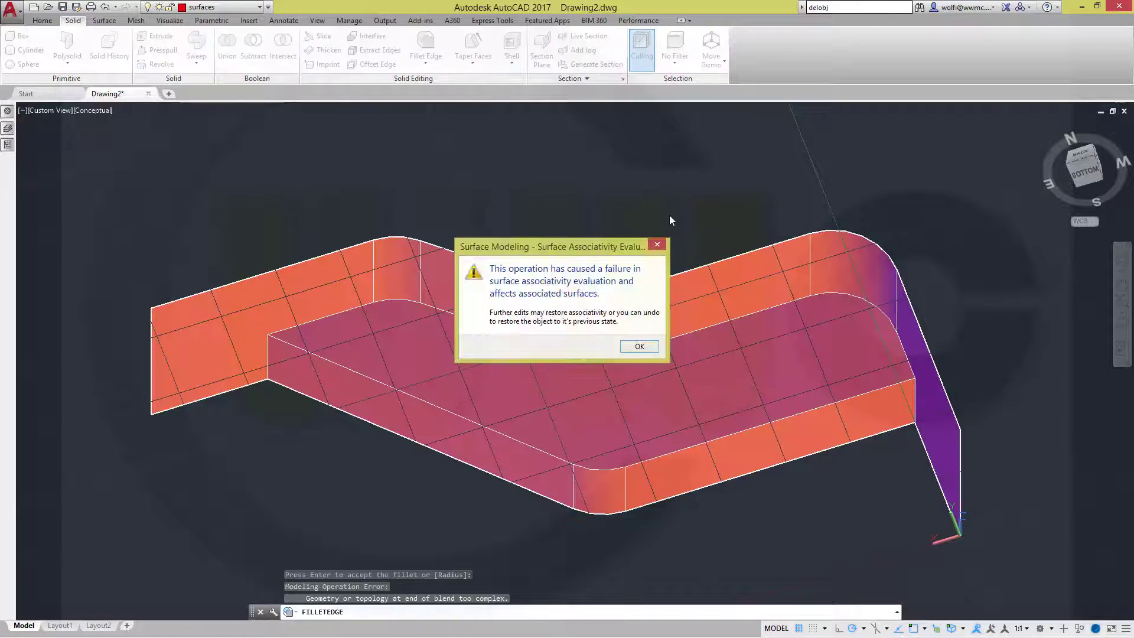
click(635, 348)
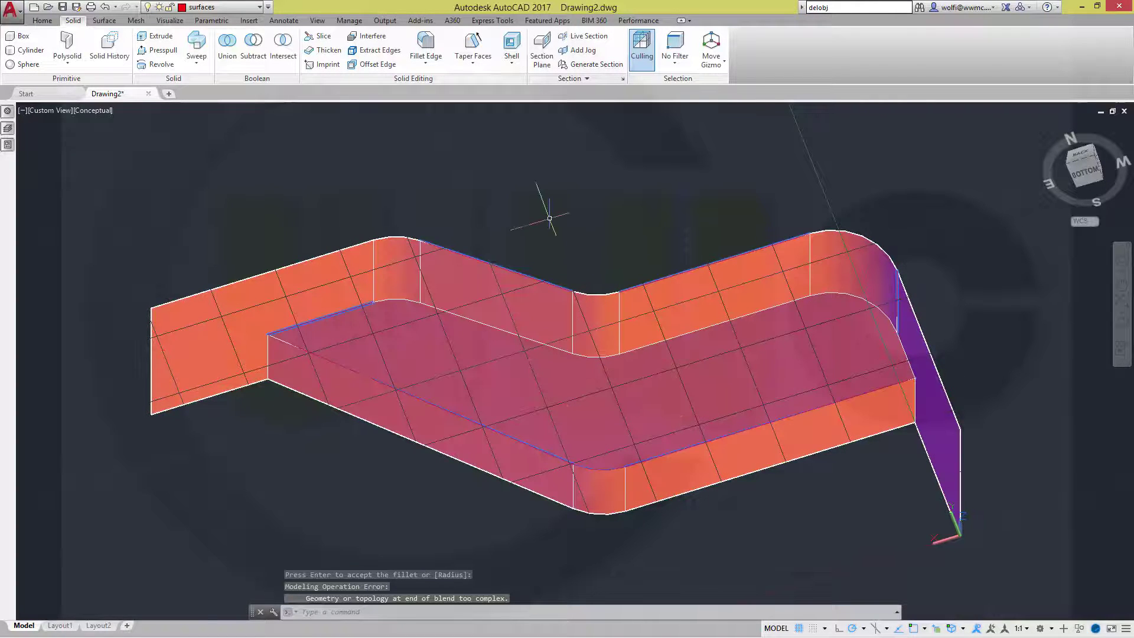
key(ctrl+z)
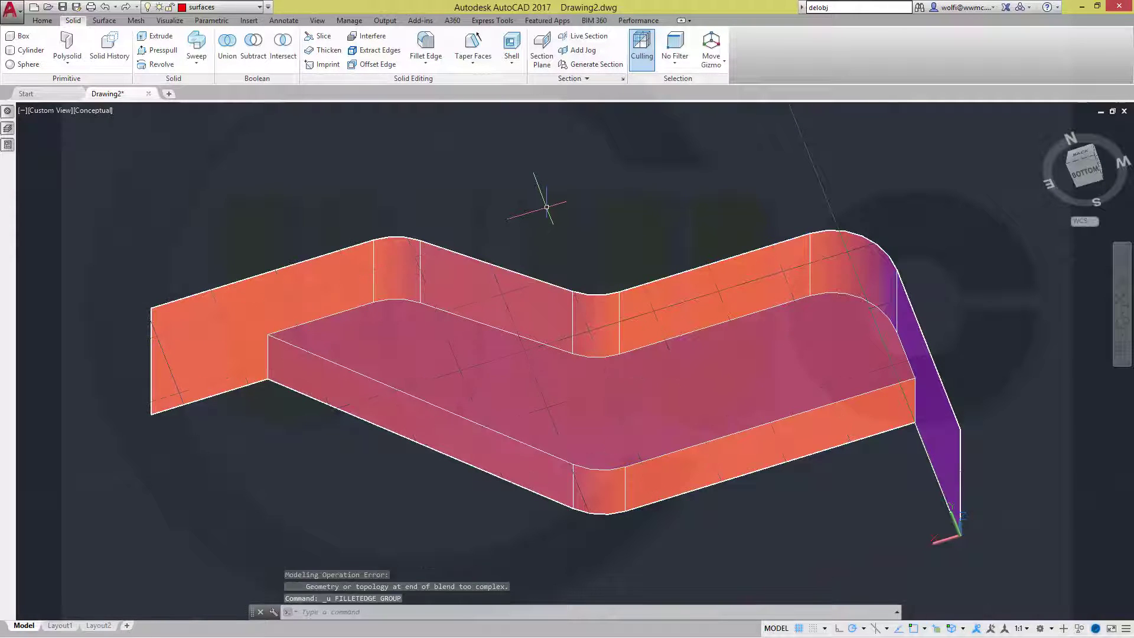
Step: Start Fillet Edge with a radius of 5
click(425, 44)
right_click(507, 176)
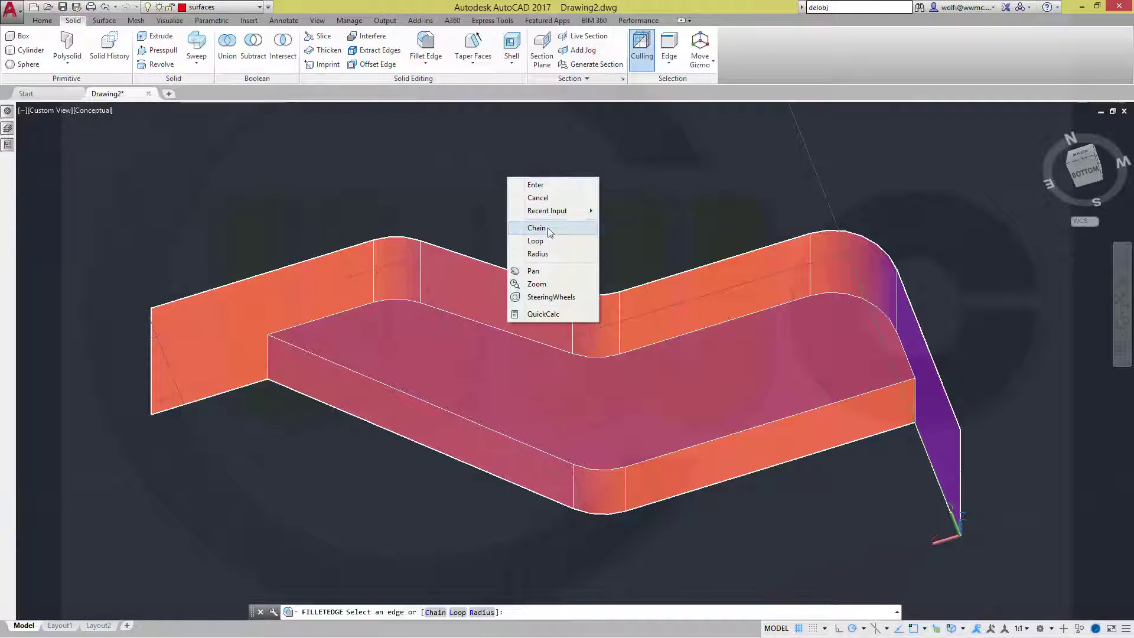
click(533, 254)
text(5)
key(Return)
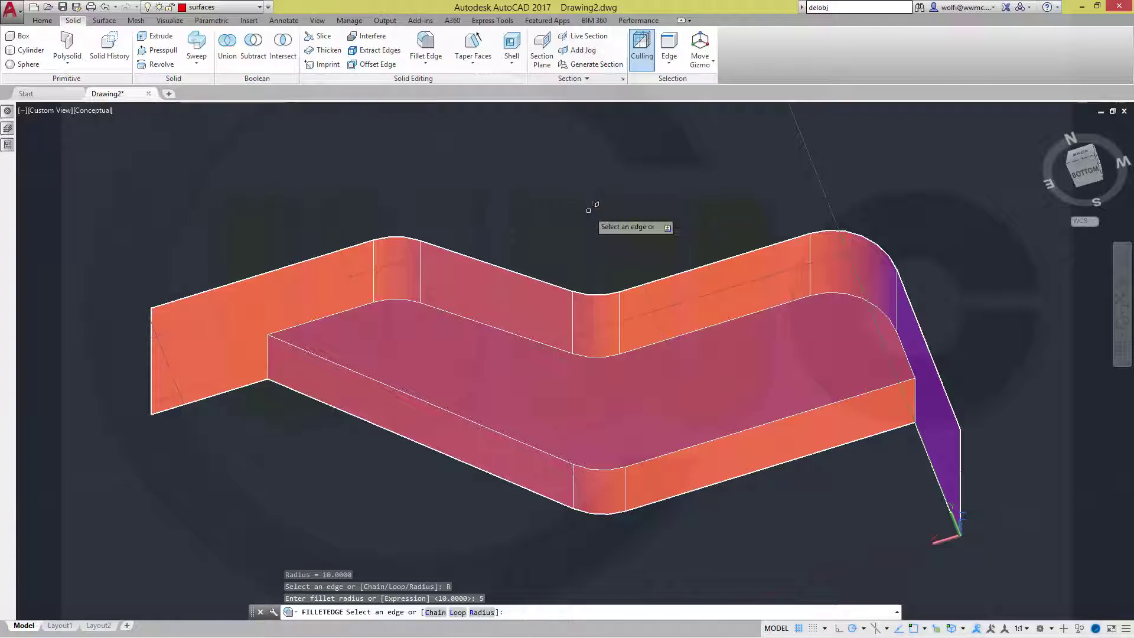
Step: Fillet the floor block's left, rounded corner and right front edges
click(316, 355)
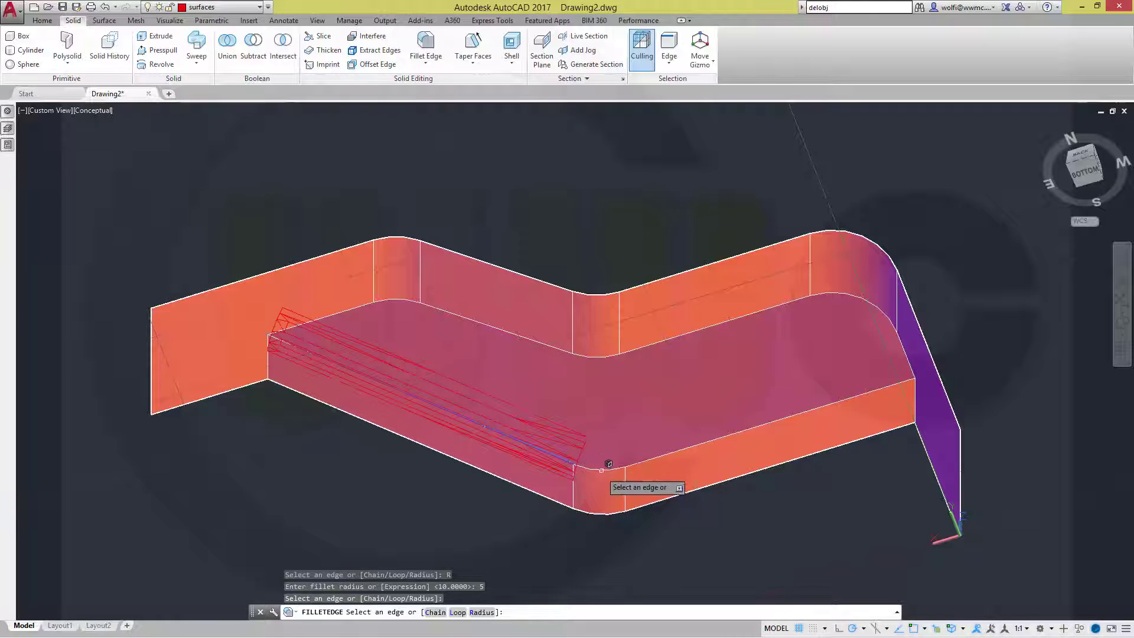
click(592, 469)
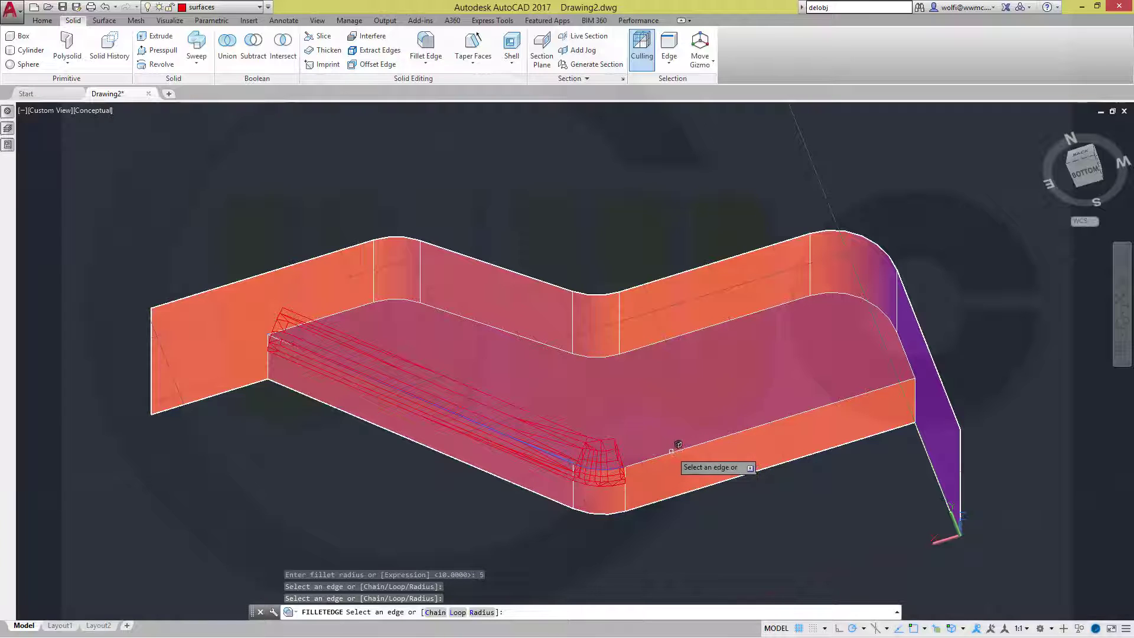
click(671, 451)
right_click(722, 189)
click(752, 199)
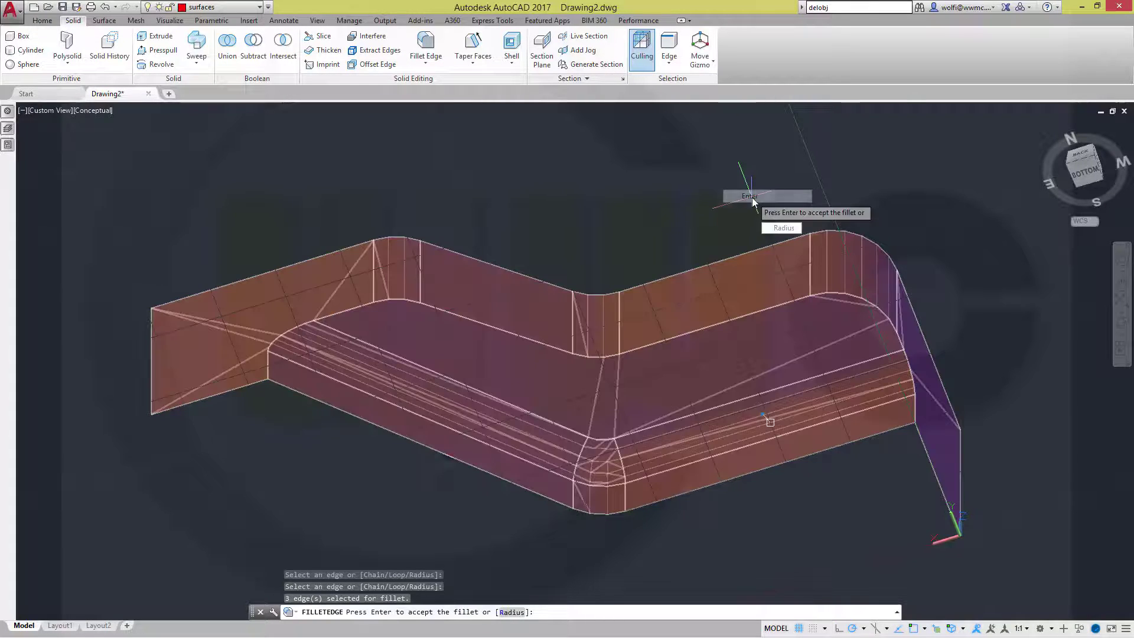
right_click(700, 200)
click(725, 210)
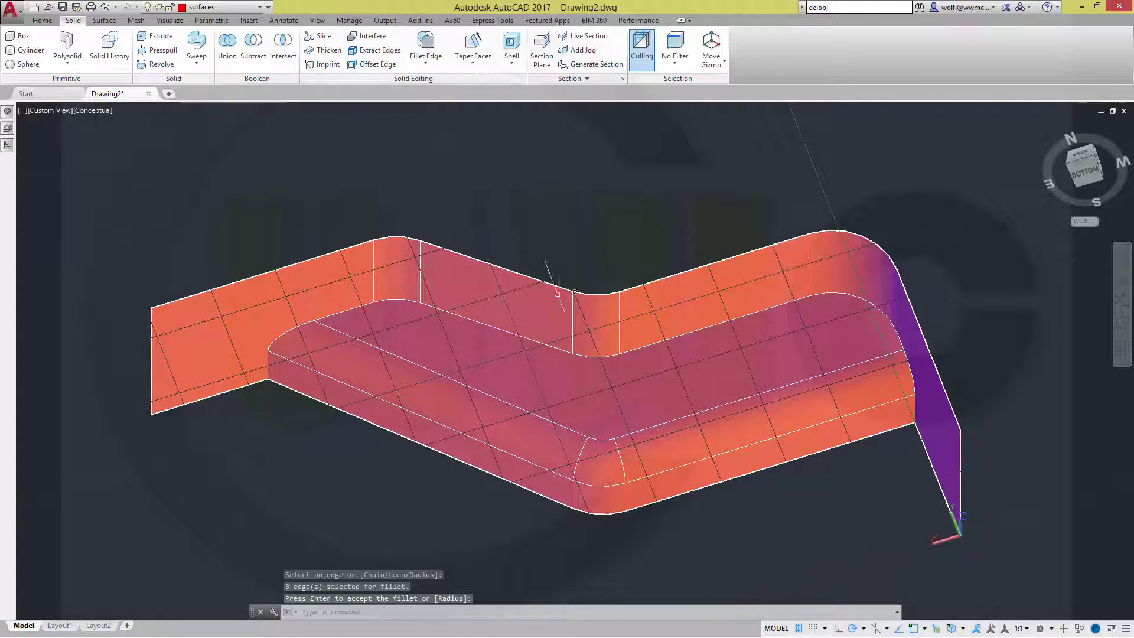
shift+middle_drag(535, 229, 567, 283)
key(Return)
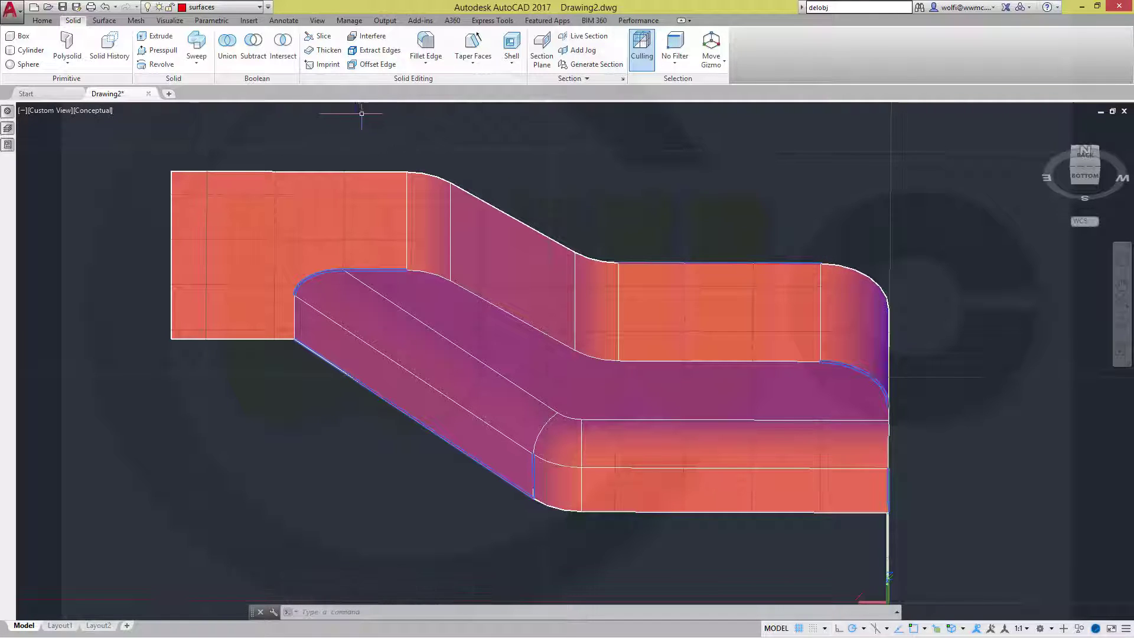
Step: Start Fillet Edge in Chain mode with a radius of 3
click(426, 44)
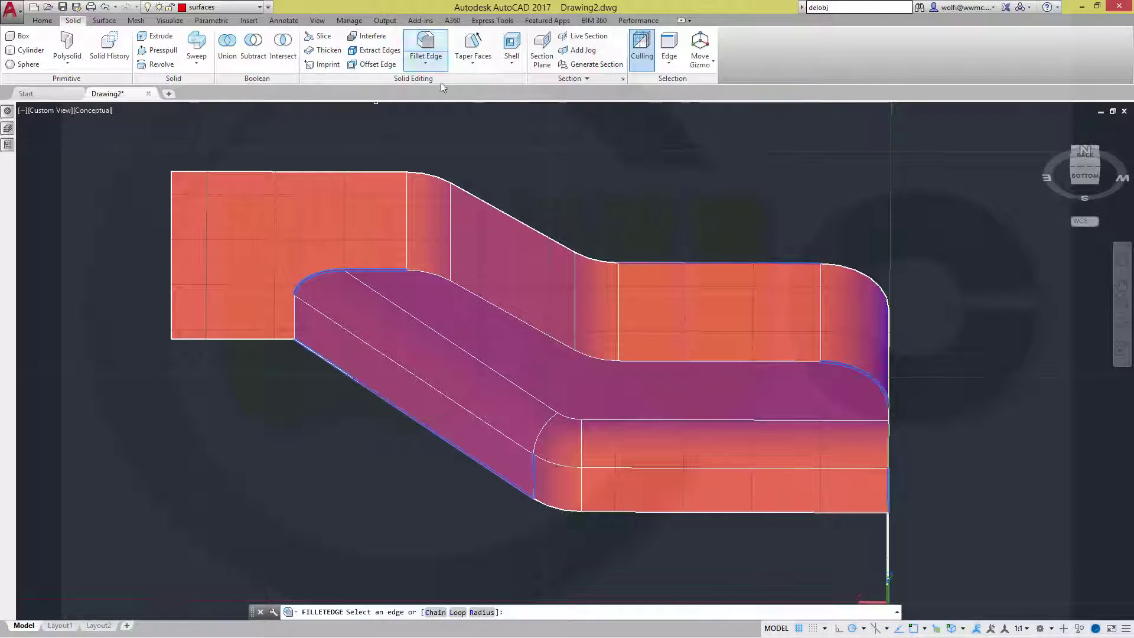
right_click(565, 165)
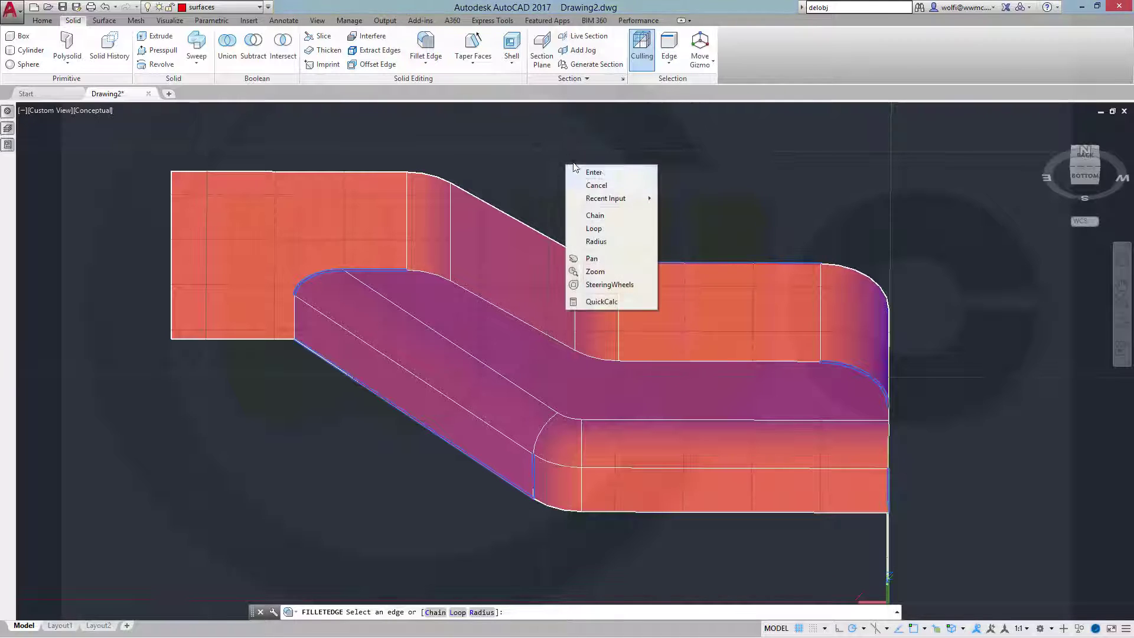
click(596, 215)
right_click(629, 176)
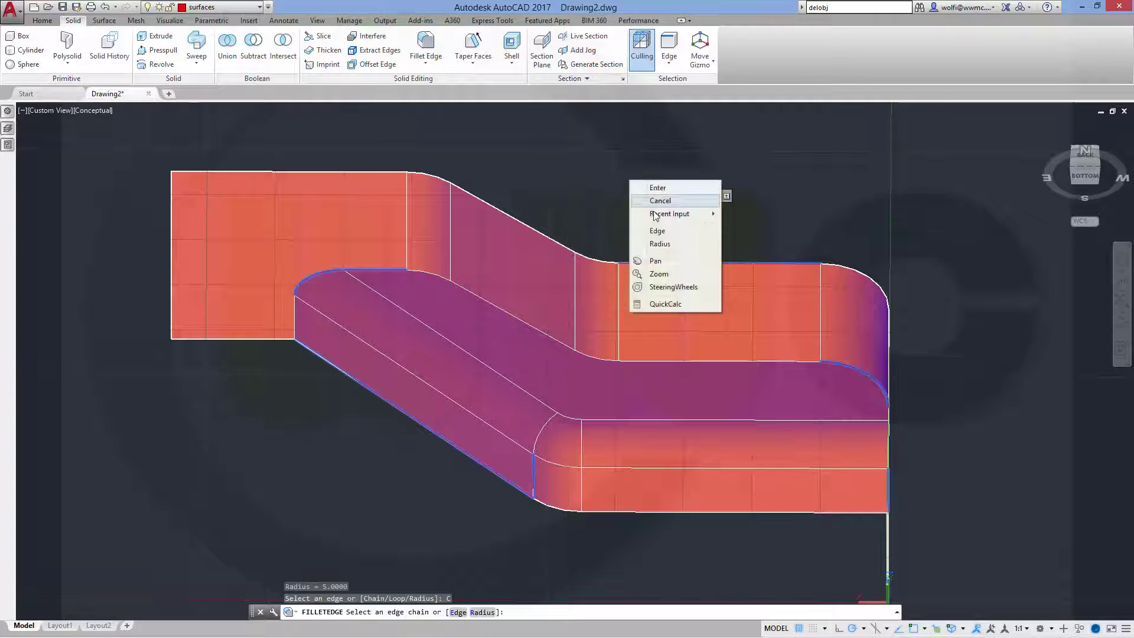
click(641, 239)
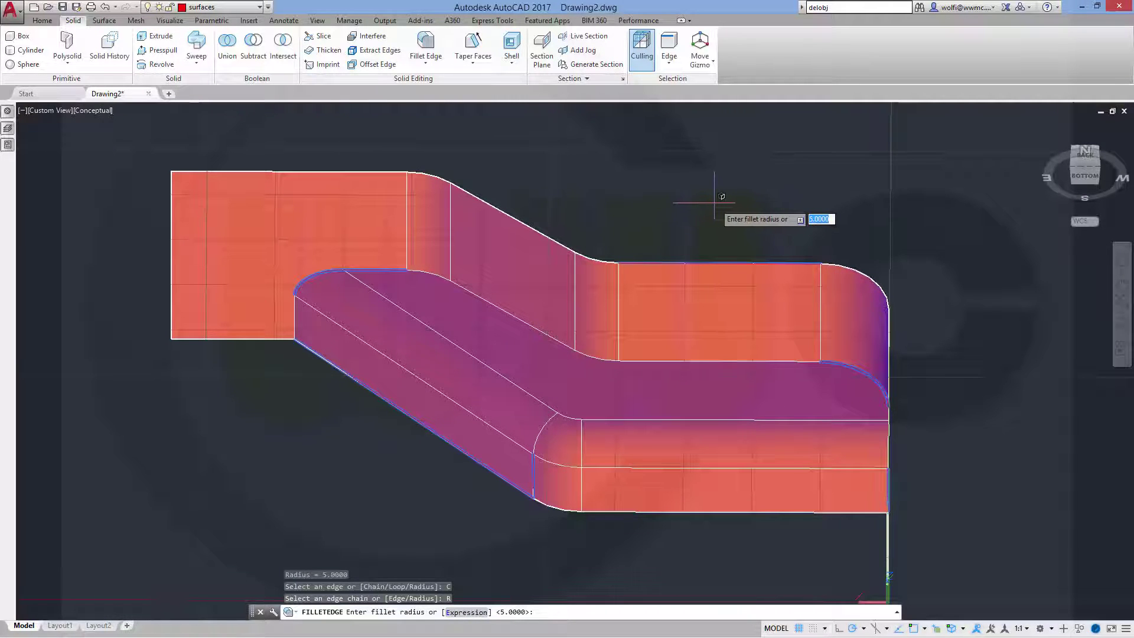
text(3)
key(Return)
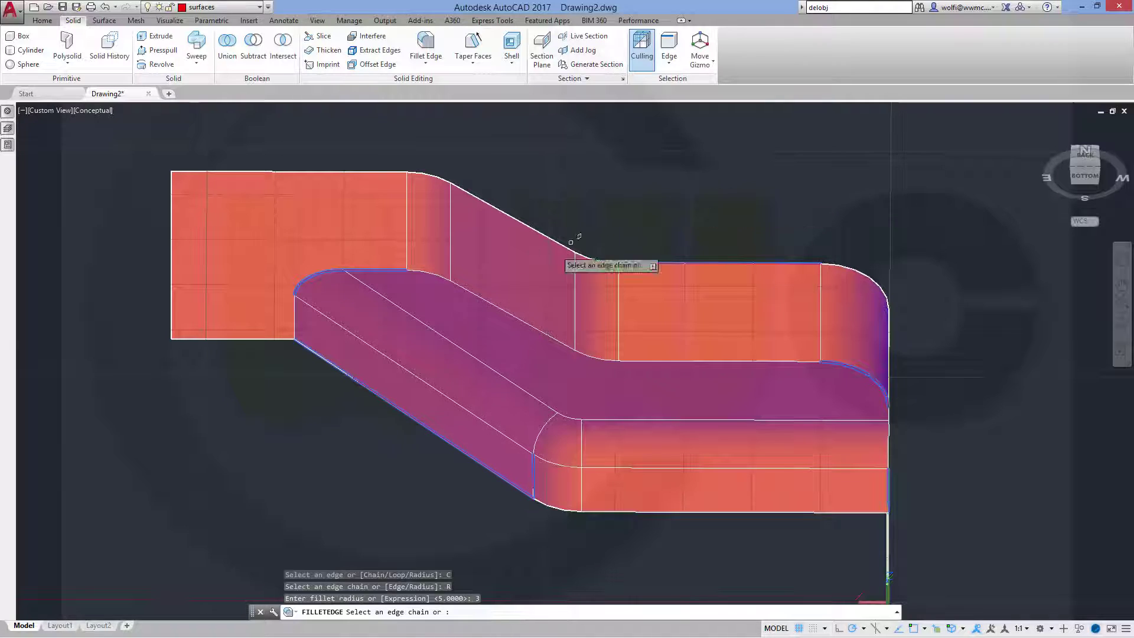
Step: Fillet the 11-edge chain where the floor meets the walls
click(301, 313)
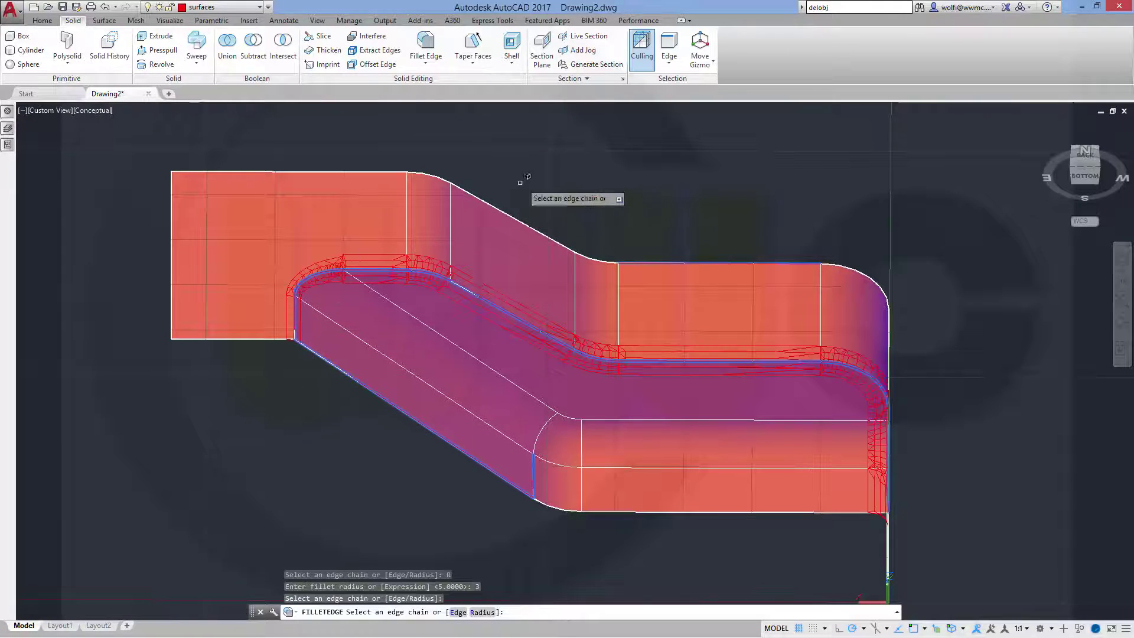
right_click(567, 176)
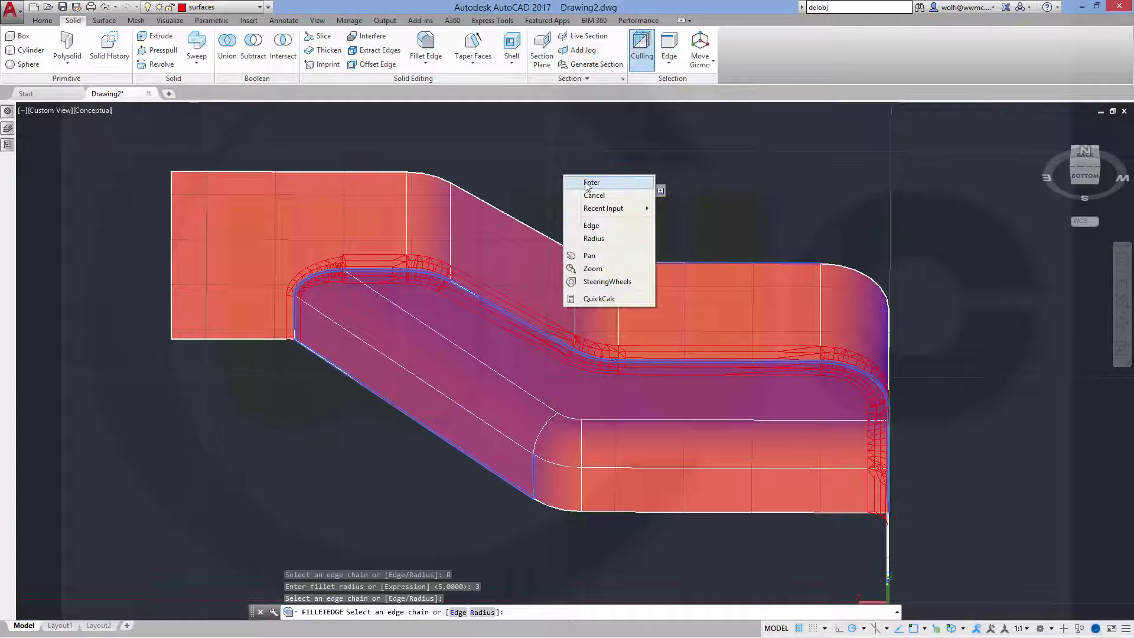
click(591, 183)
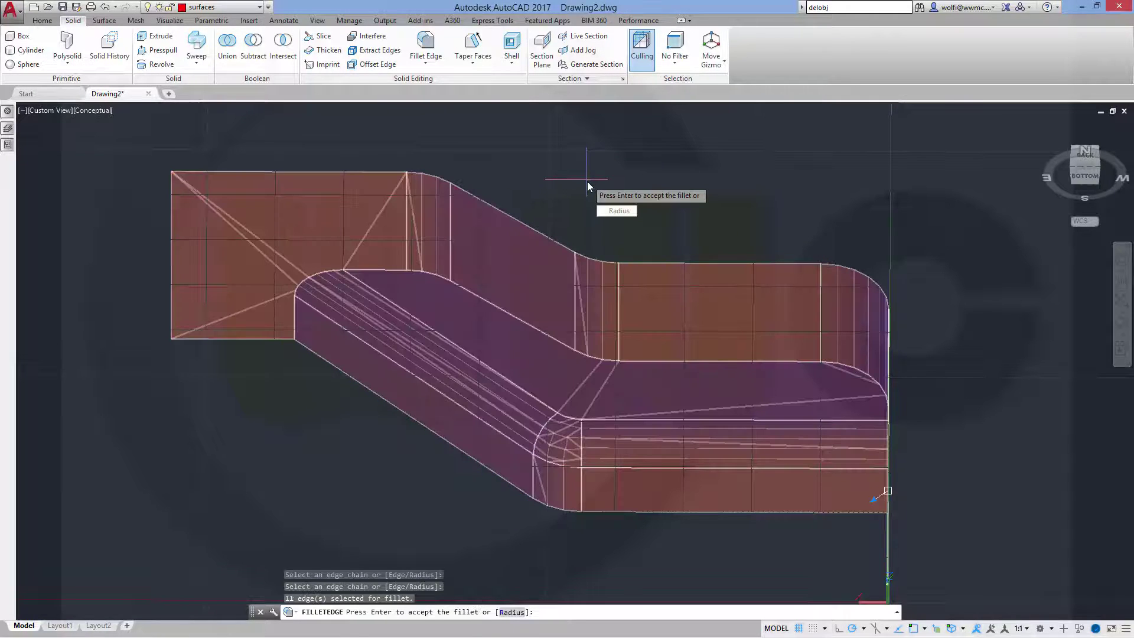
right_click(586, 183)
click(600, 188)
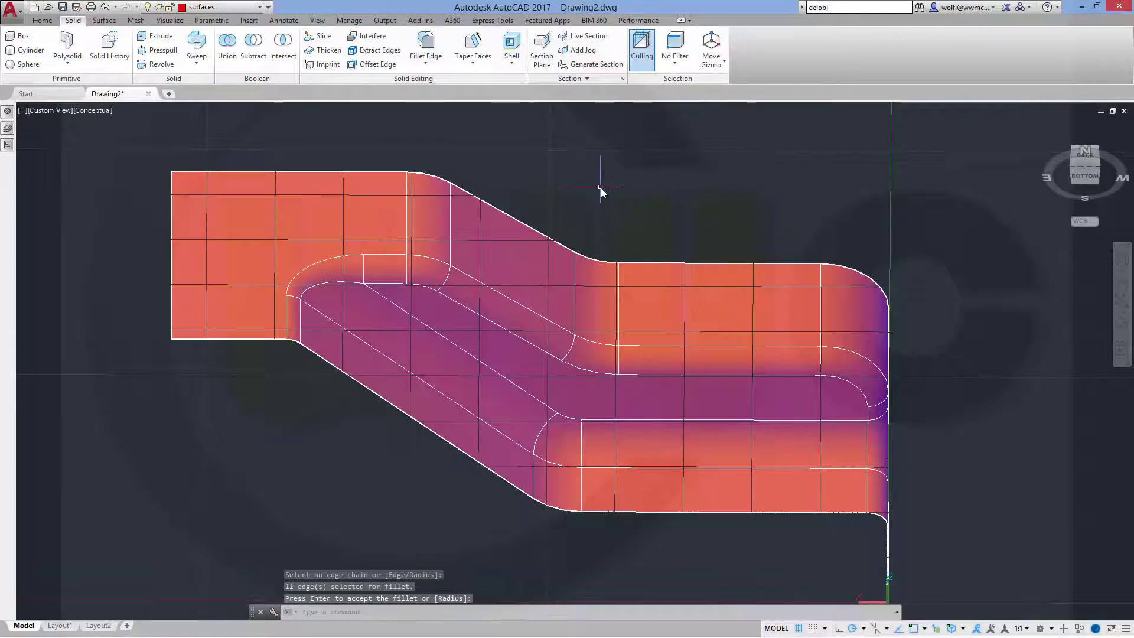
shift+middle_drag(696, 523, 577, 521)
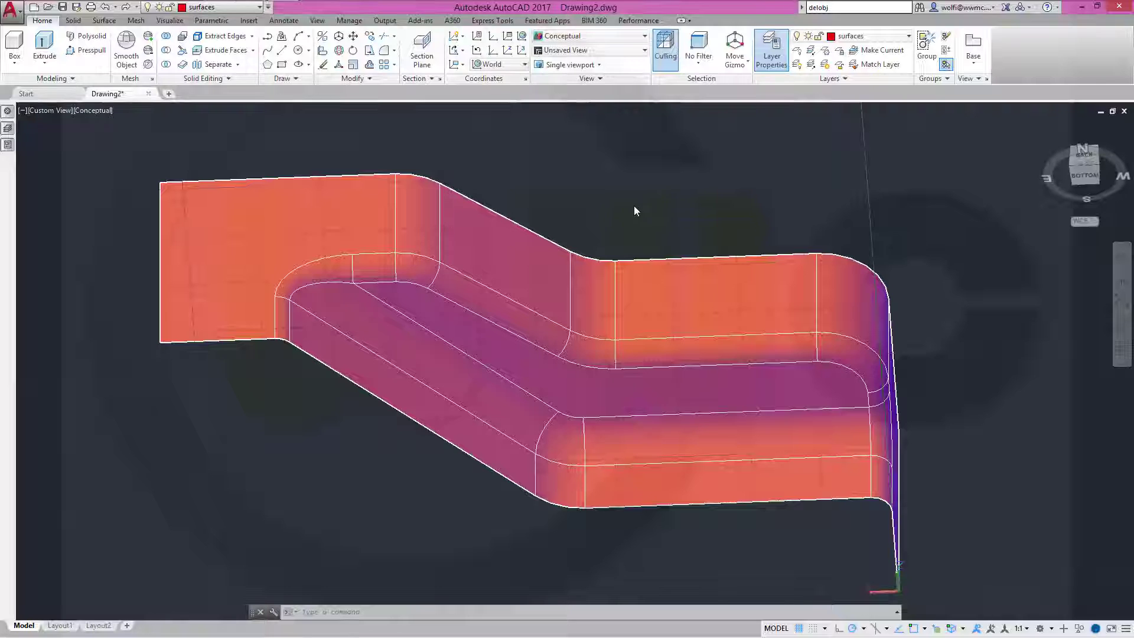
Step: Thicken the channel surface into a solid with the default 0.5 thickness
click(589, 223)
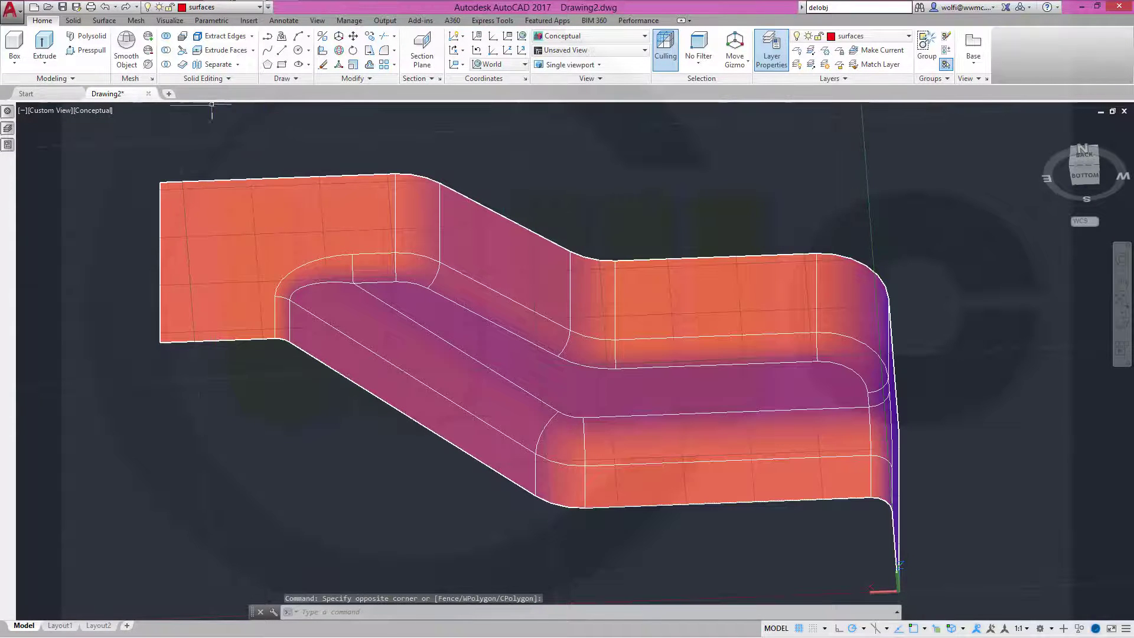
click(183, 64)
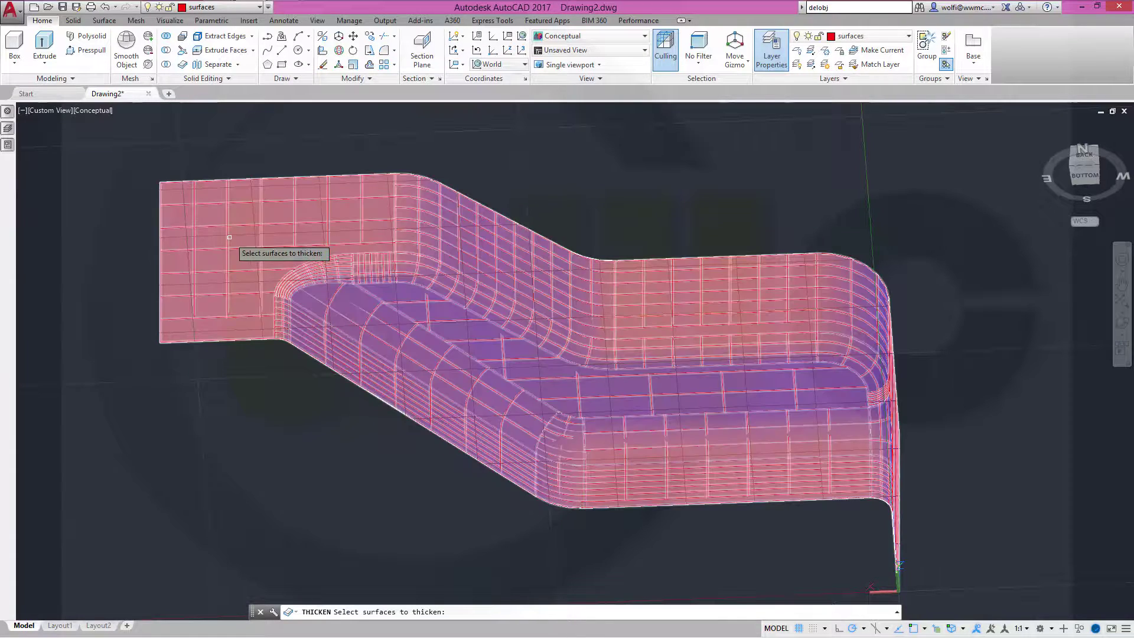
click(229, 237)
key(Return)
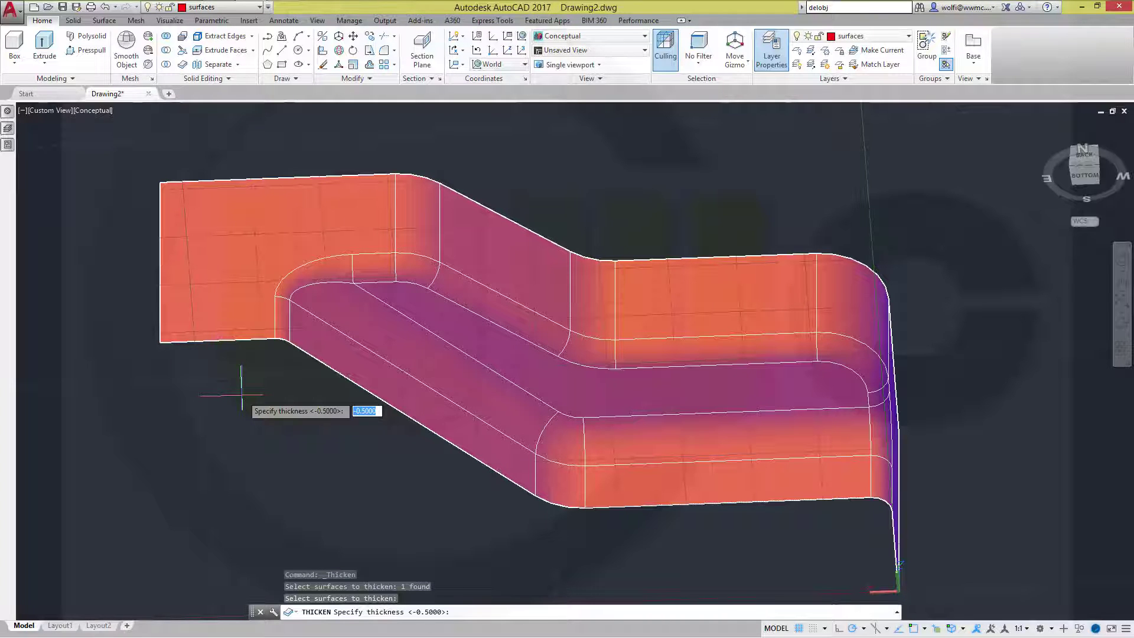
key(Return)
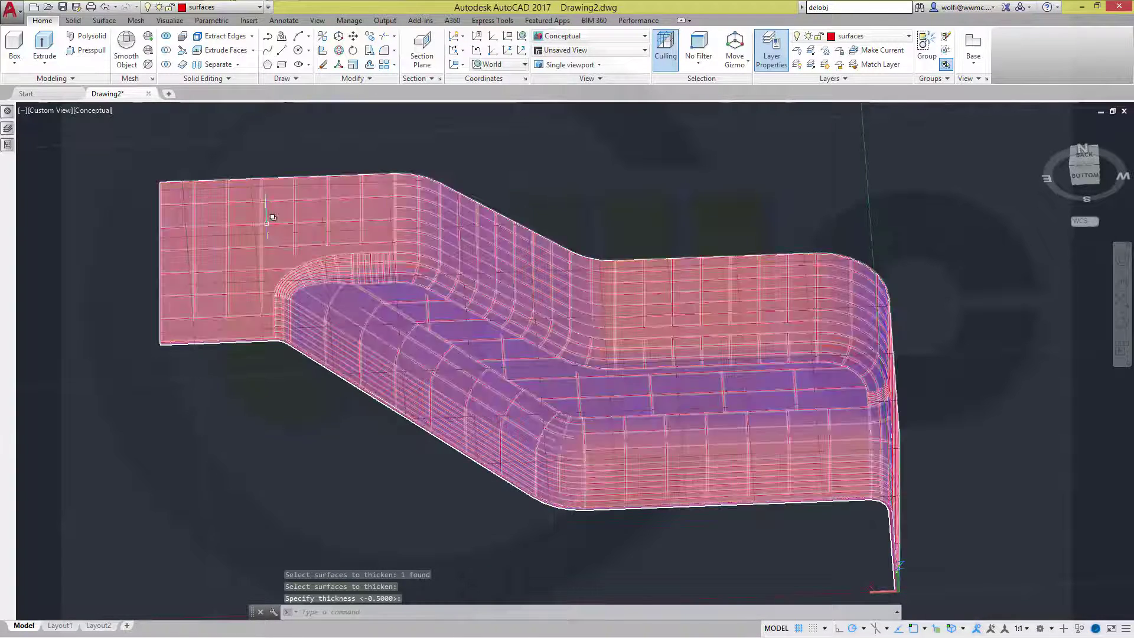
Step: Delete the leftover original surface, choosing it over the solid in selection cycling
click(273, 217)
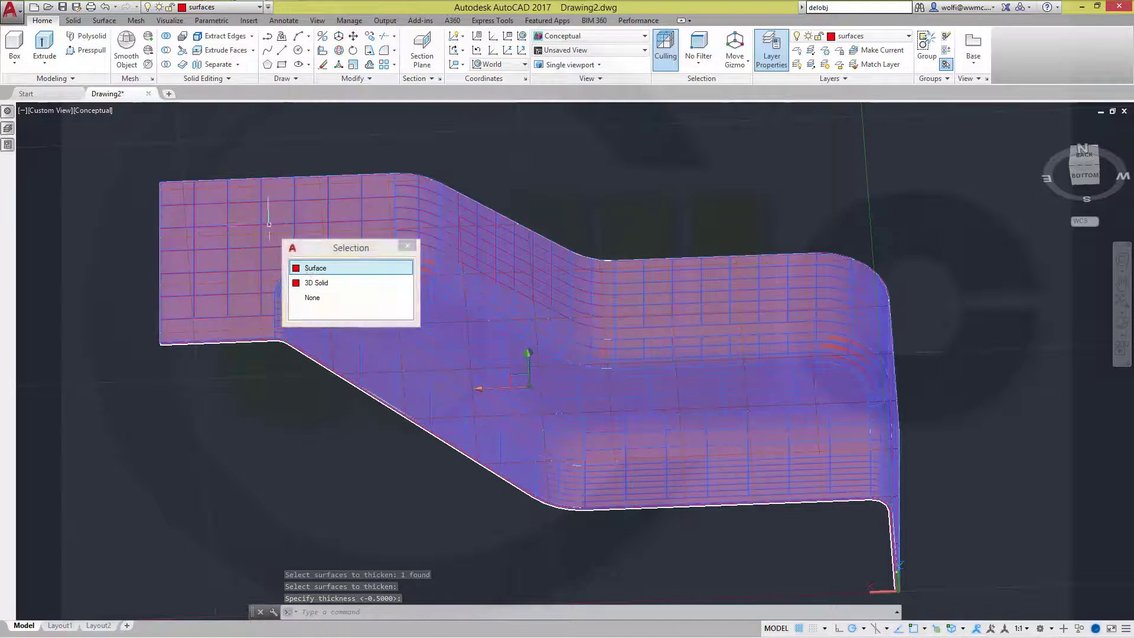
click(323, 268)
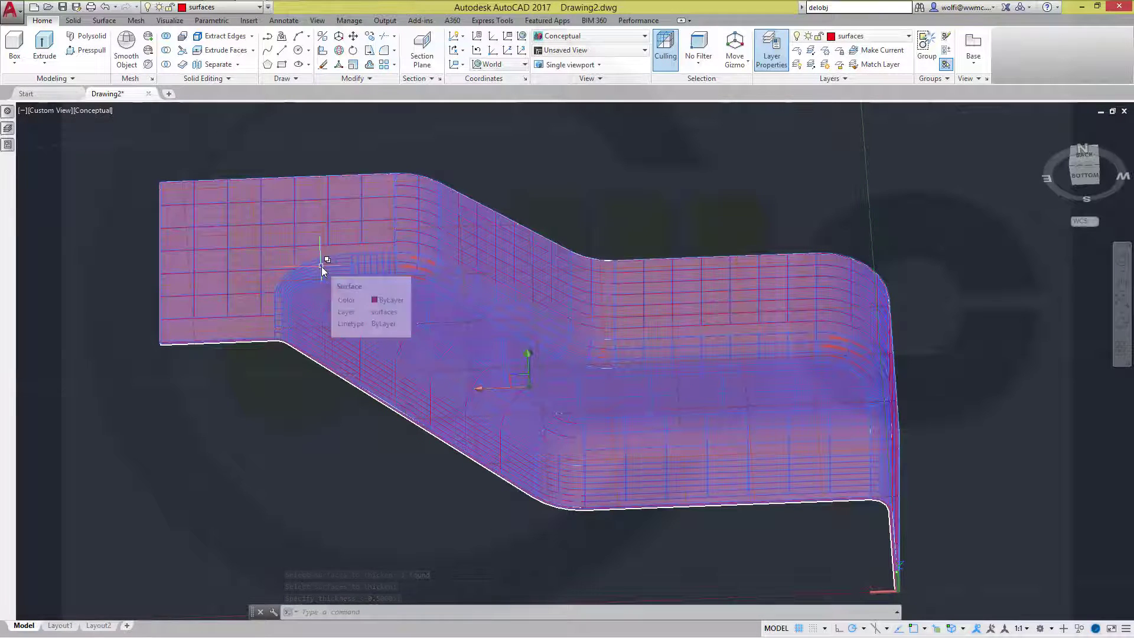
key(Delete)
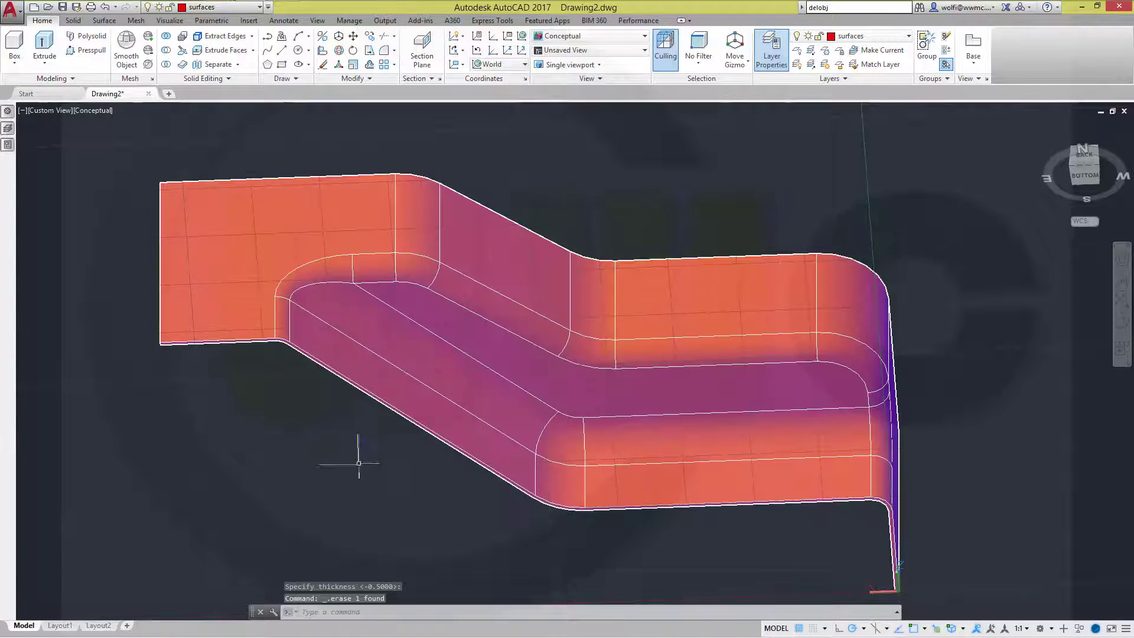
Step: Start Fillet Edge with a radius of 19
shift+middle_drag(354, 455, 460, 433)
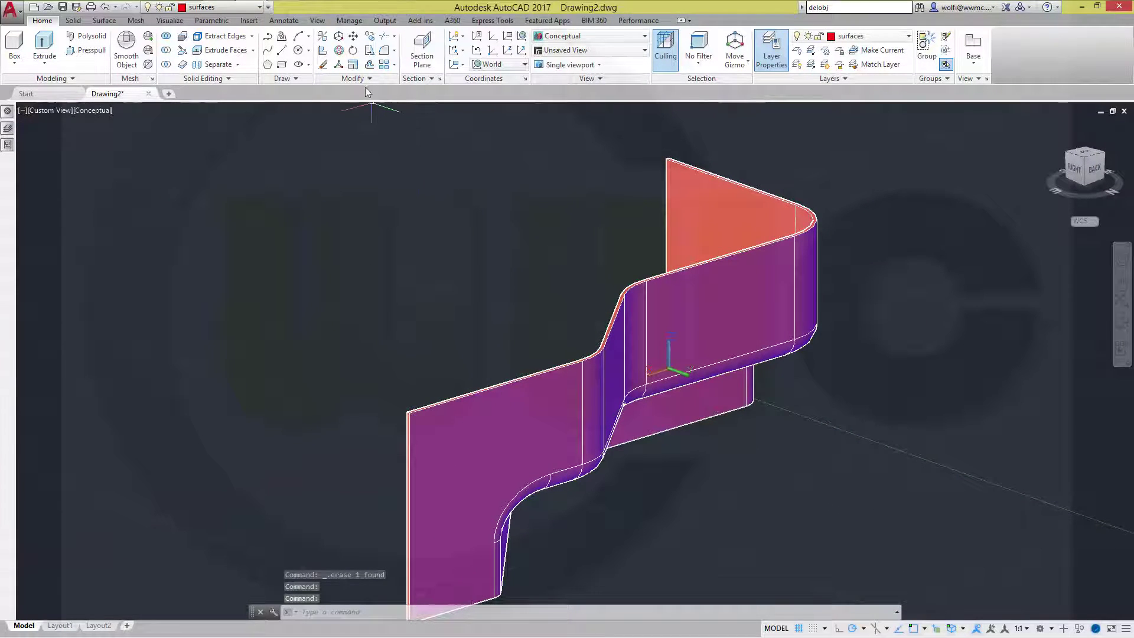
click(68, 21)
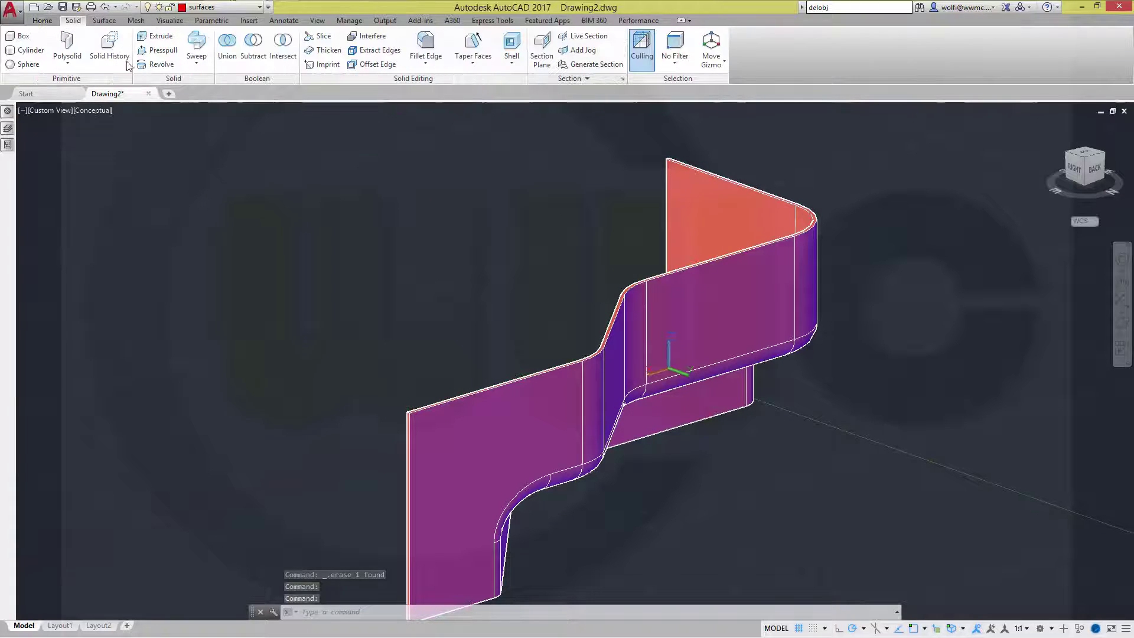
click(426, 43)
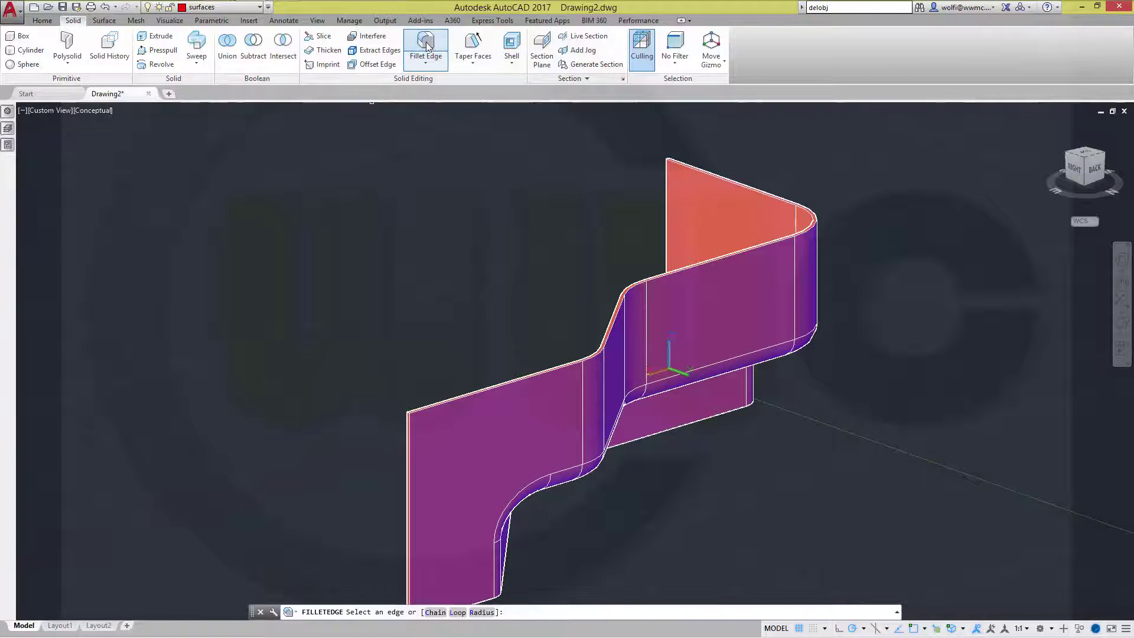
right_click(447, 170)
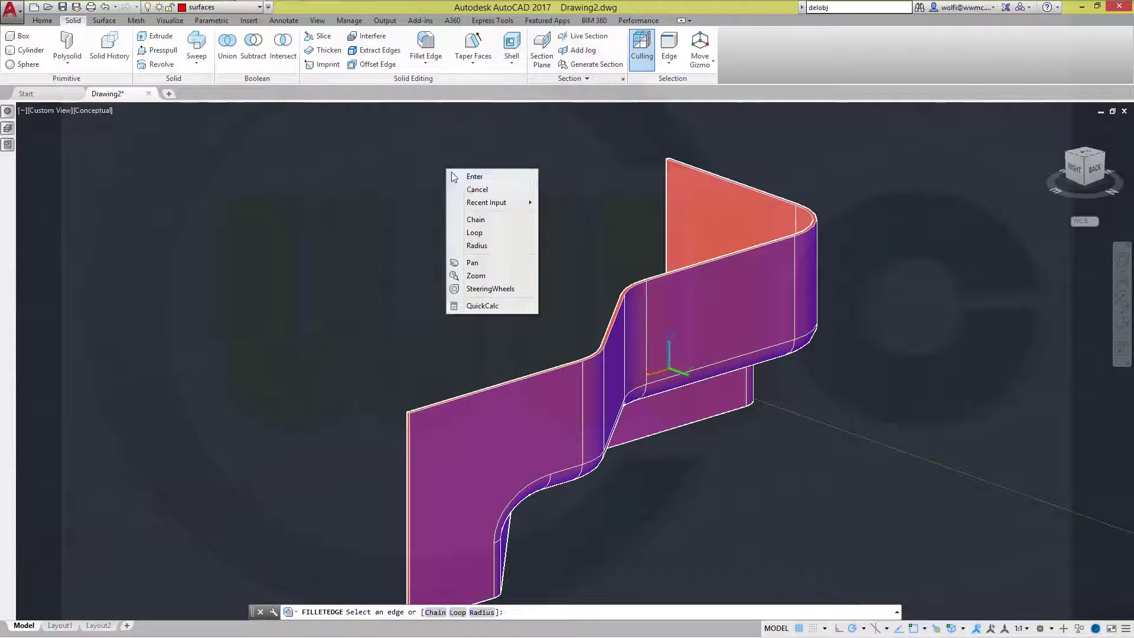
click(485, 245)
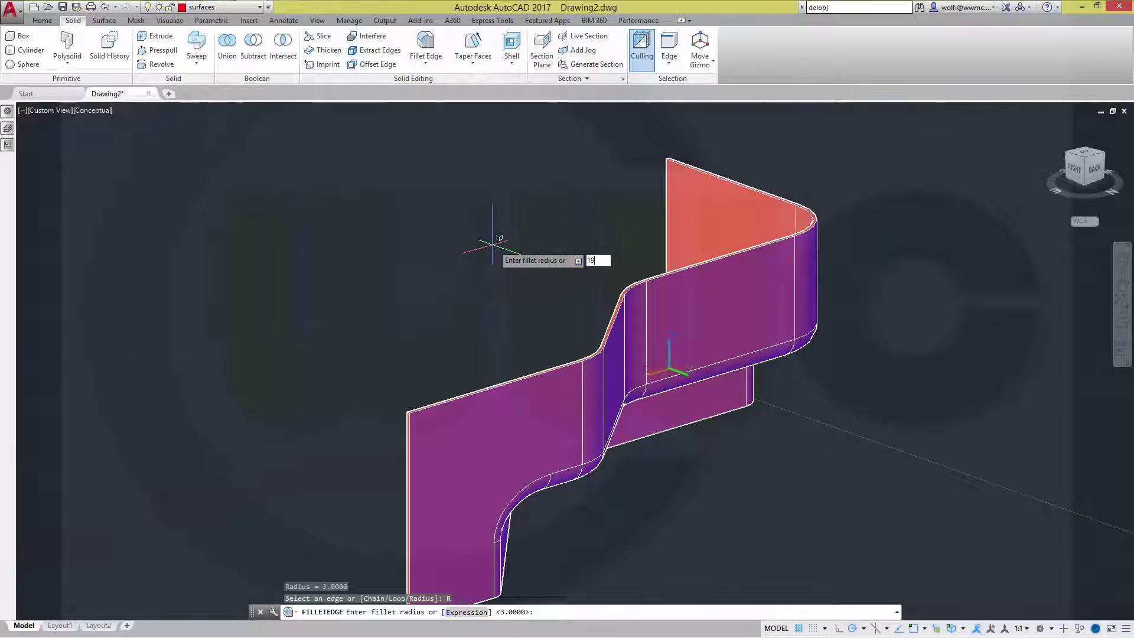
text(19)
key(Return)
Step: Fillet the end wall's top edge and the adjacent corner edge
scroll(407, 494, down, 1)
scroll(399, 435, up, 2)
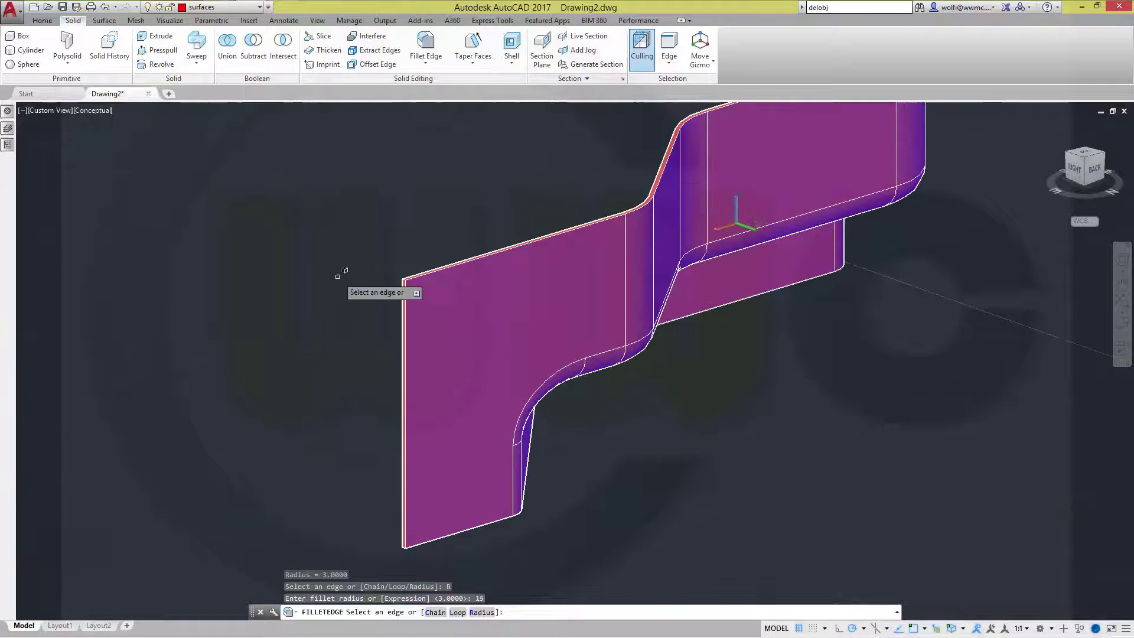
scroll(337, 277, up, 3)
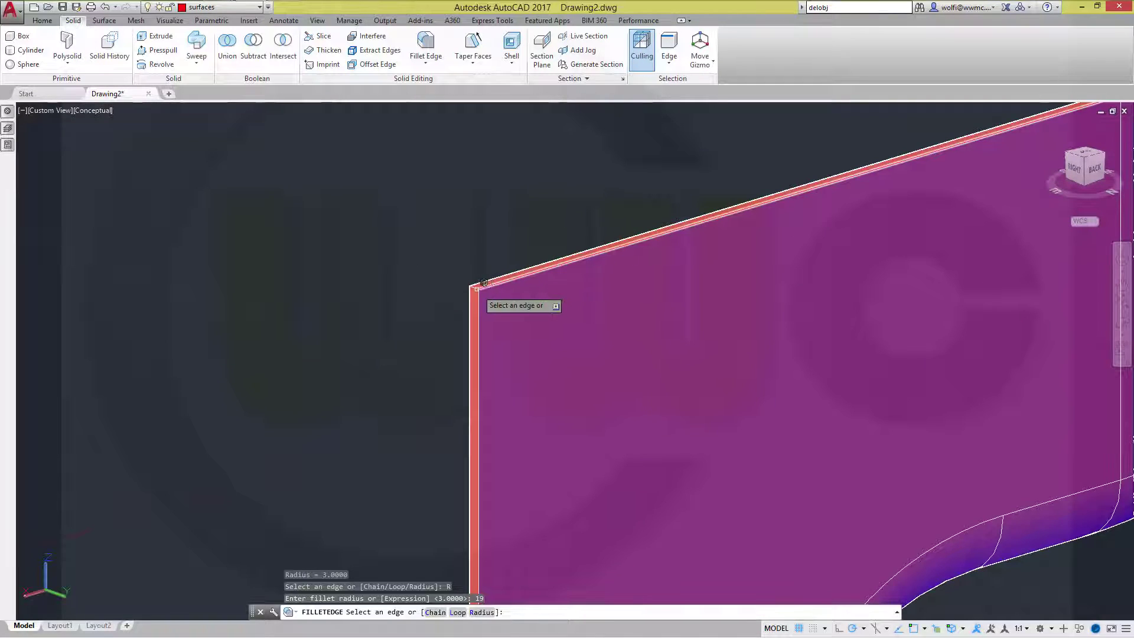
click(483, 282)
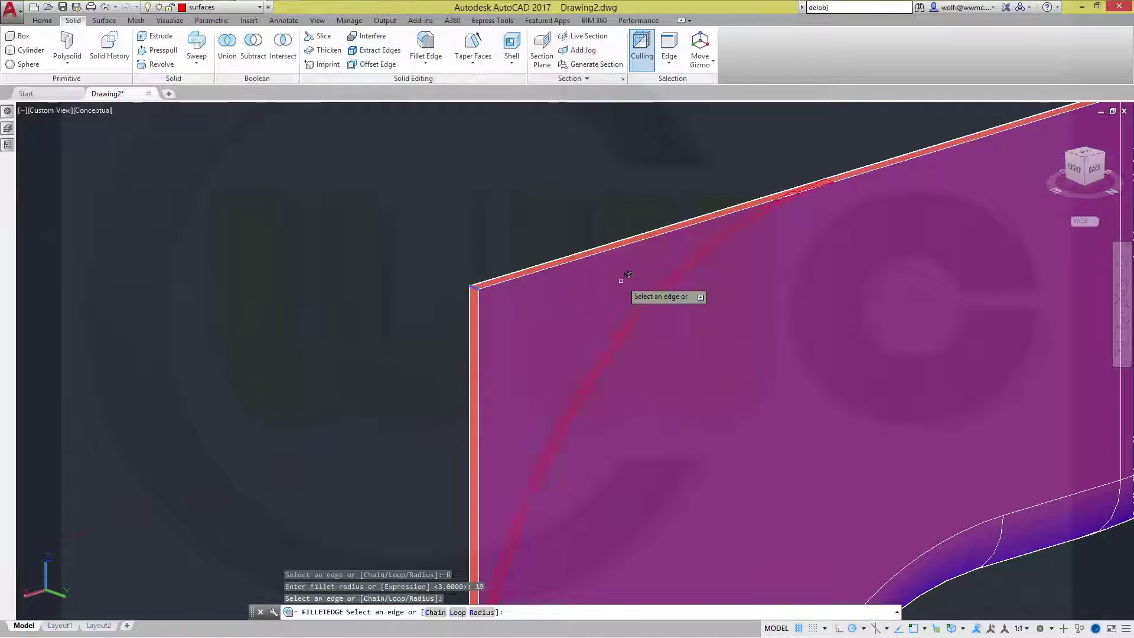
scroll(650, 267, down, 6)
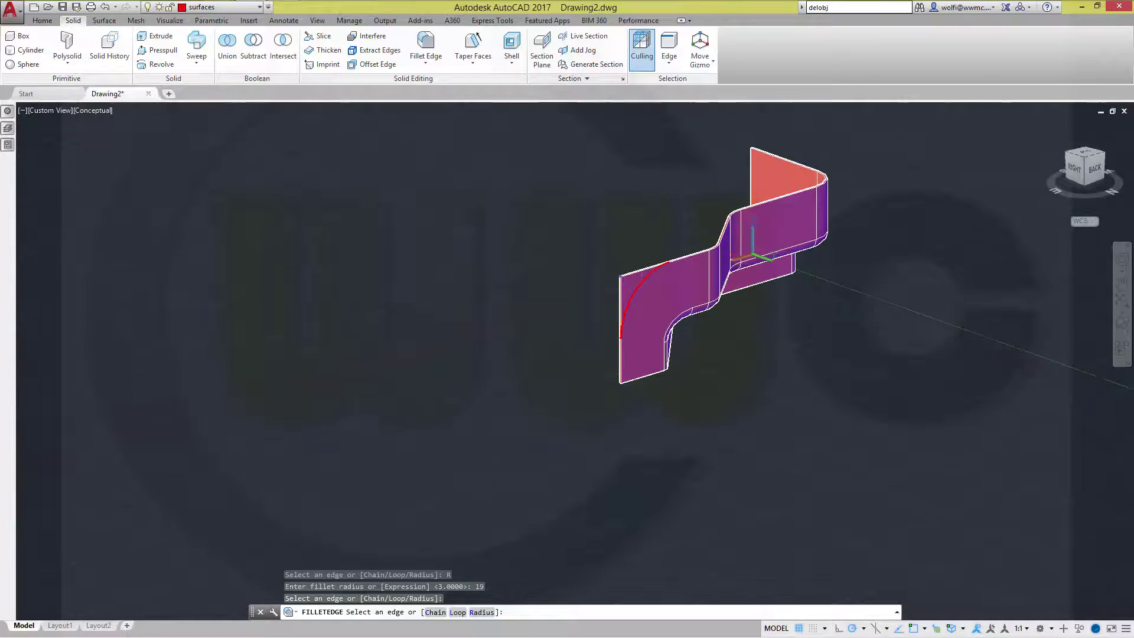
middle_drag(650, 268, 653, 434)
scroll(685, 303, up, 3)
scroll(670, 264, up, 5)
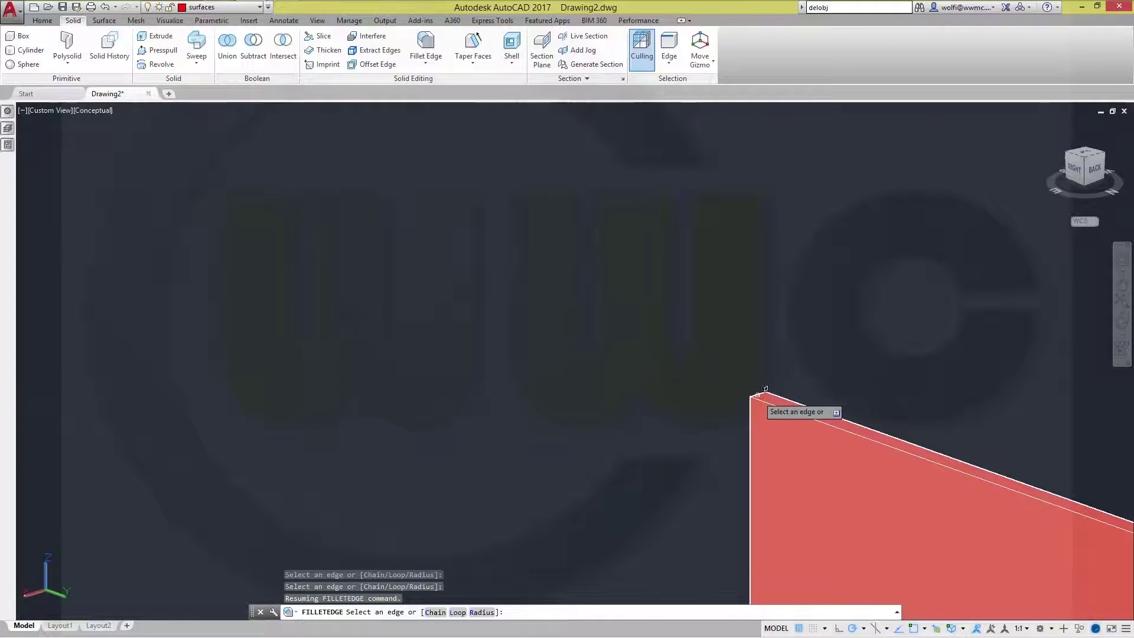
click(751, 394)
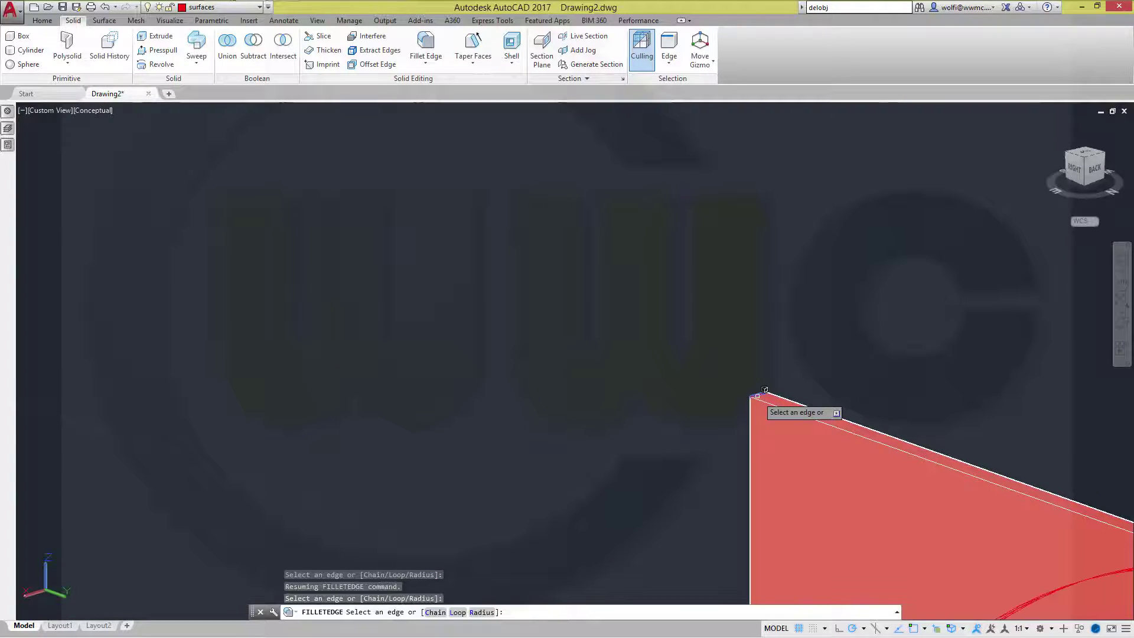
right_click(700, 292)
click(725, 298)
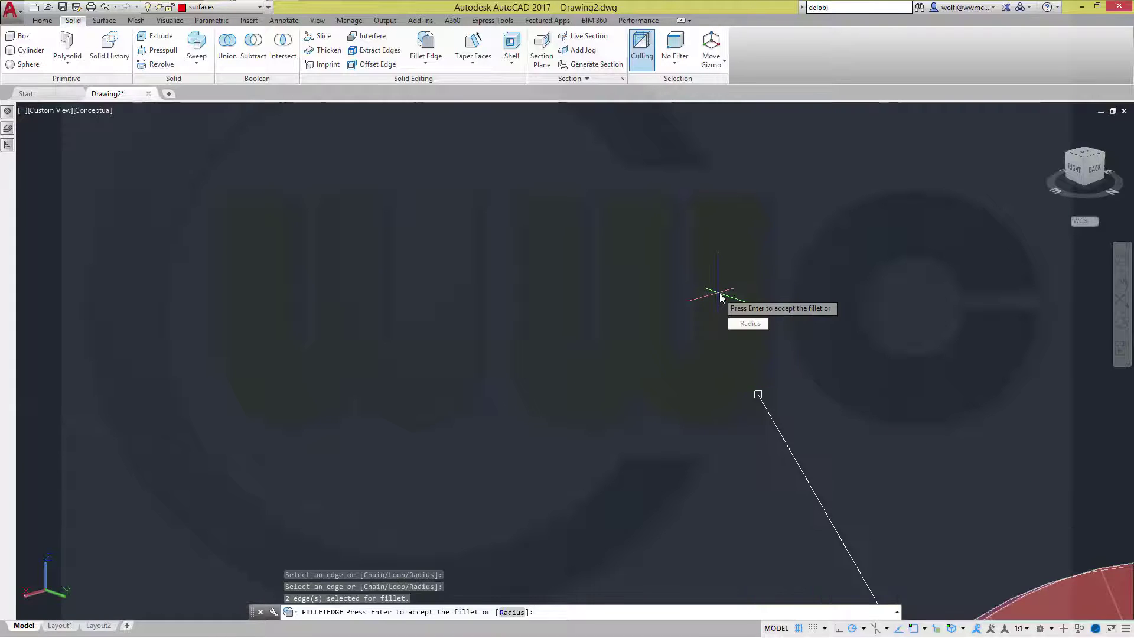
right_click(723, 295)
click(727, 299)
shift+middle_drag(777, 309, 682, 319)
Step: Start 3D Mirror and select the filleted channel solid
scroll(756, 450, up, 4)
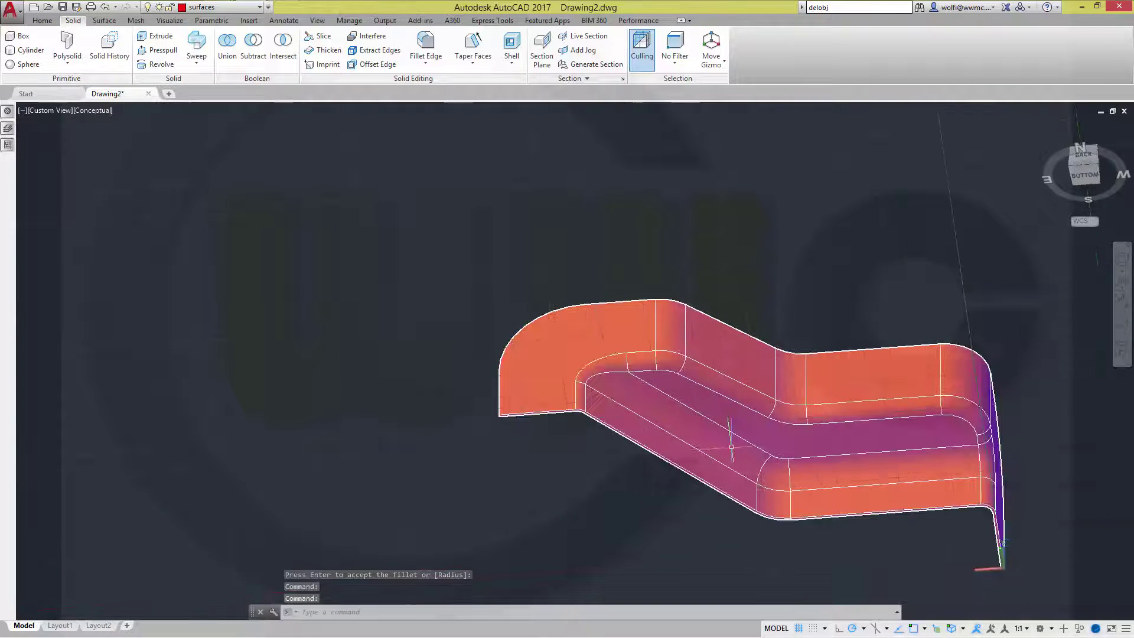
middle_drag(757, 399, 602, 354)
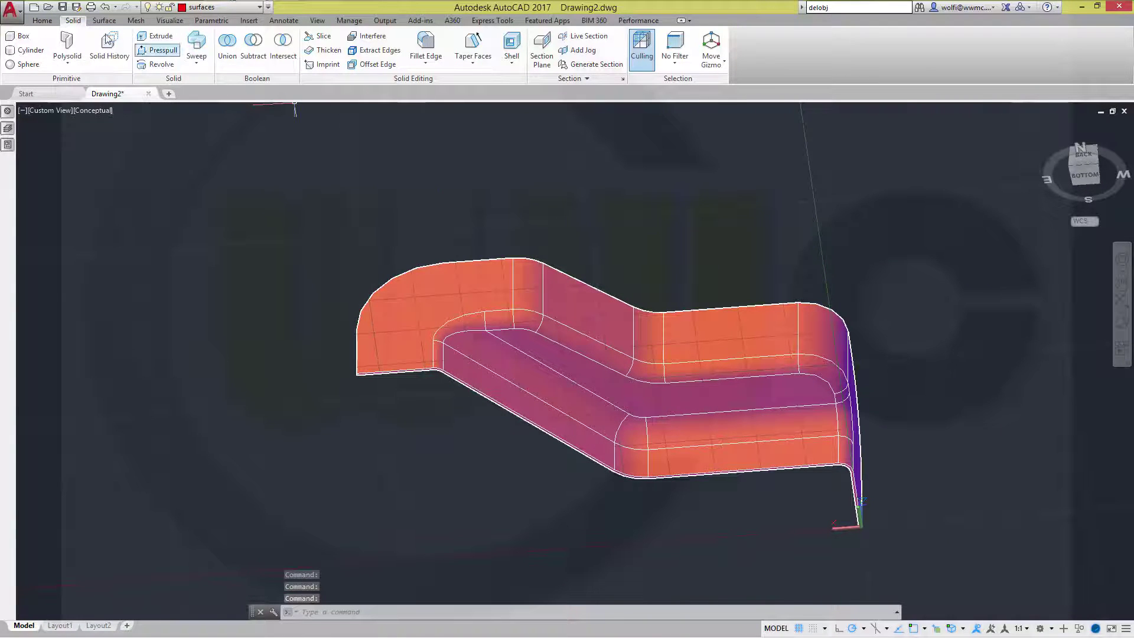
click(47, 23)
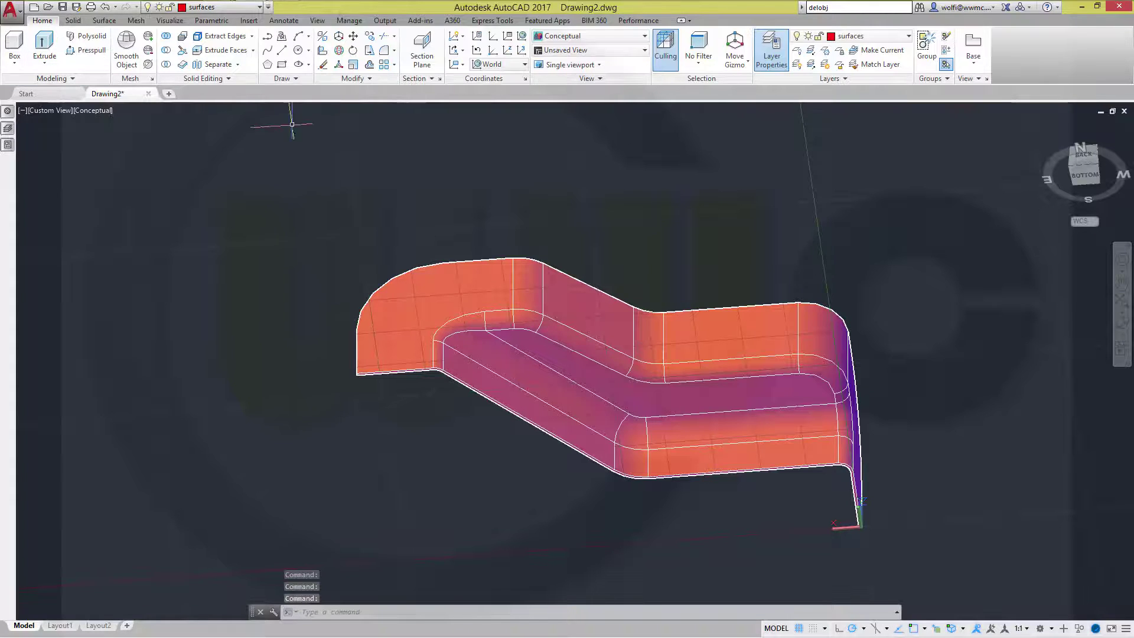
click(322, 37)
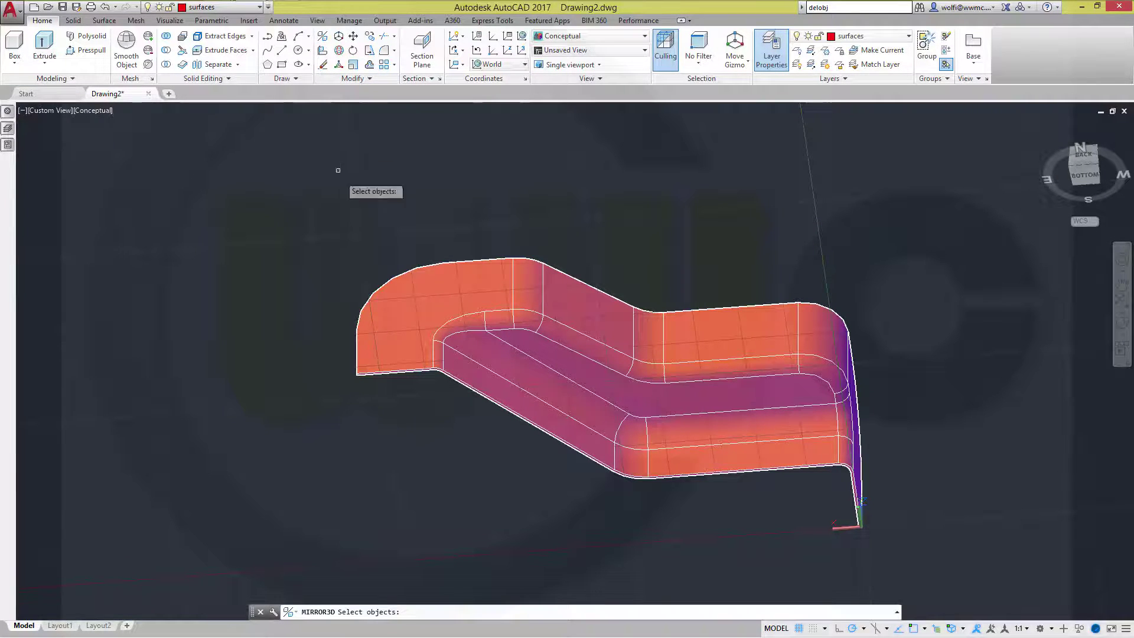
click(406, 345)
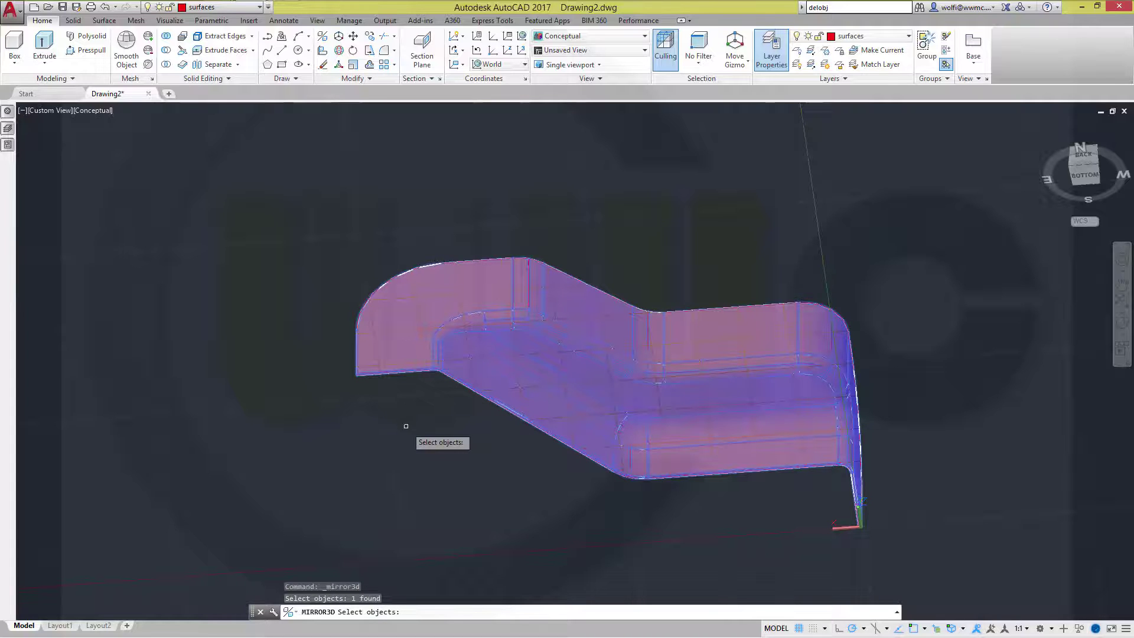
key(Return)
Step: Define the mirror plane by points along the bottom edge, keeping the source solid
scroll(437, 369, up, 4)
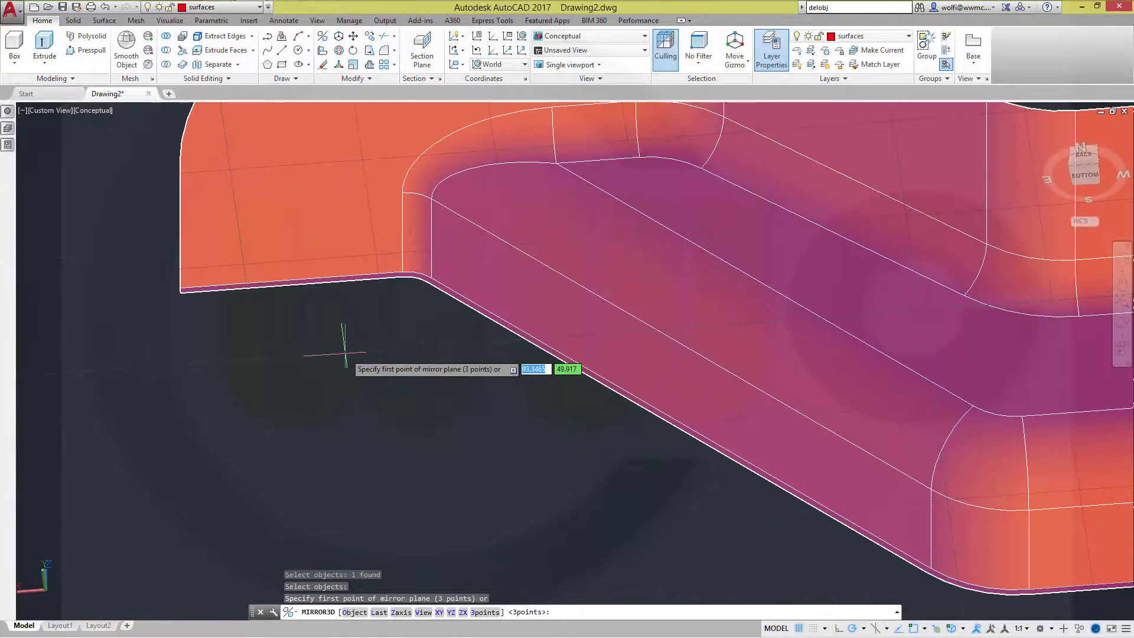
middle_drag(376, 385, 382, 342)
scroll(224, 284, up, 2)
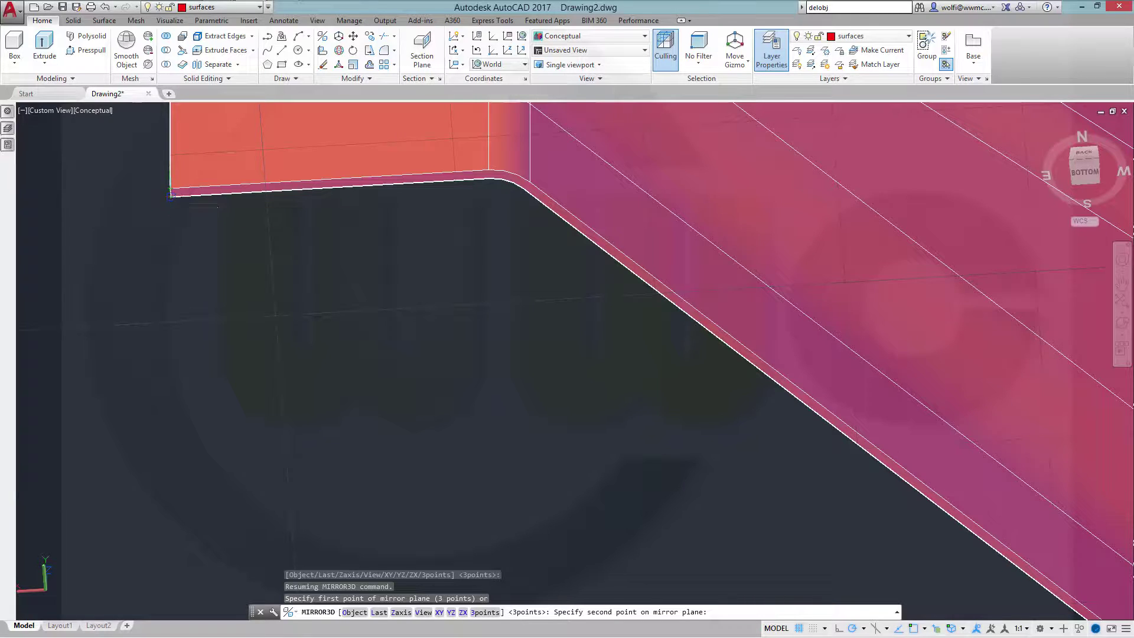
click(171, 196)
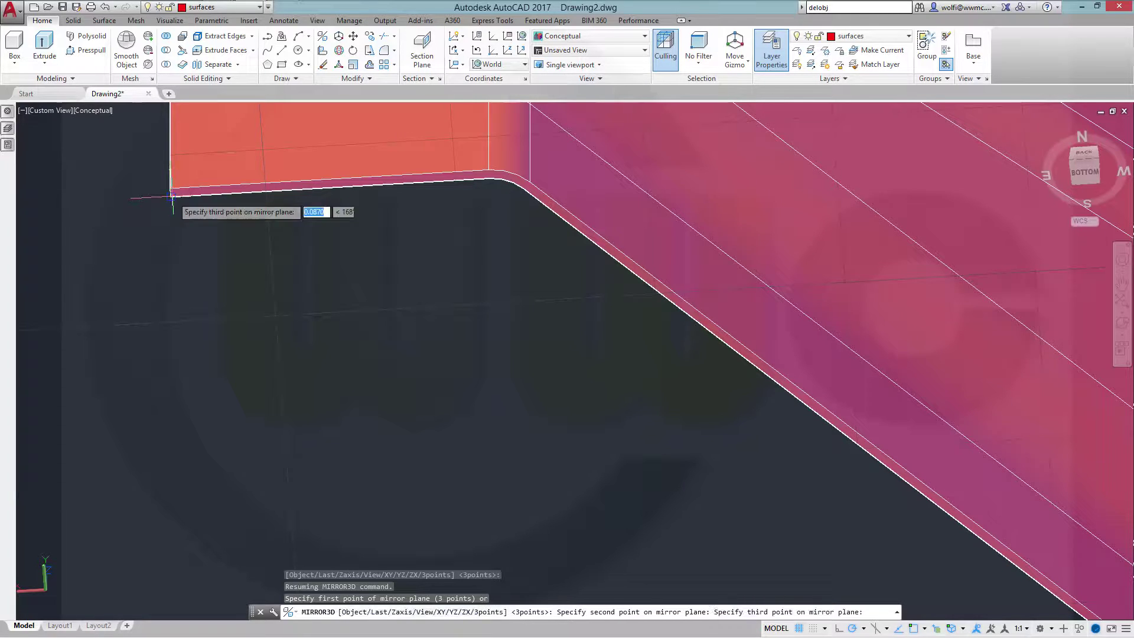
click(488, 171)
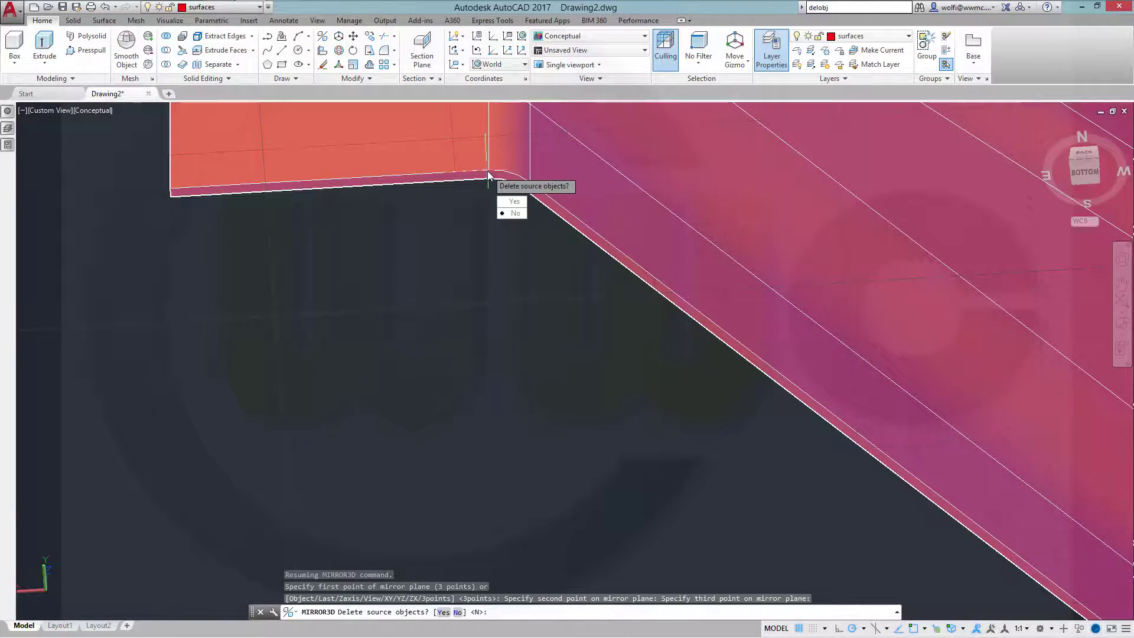
click(511, 213)
scroll(610, 382, down, 5)
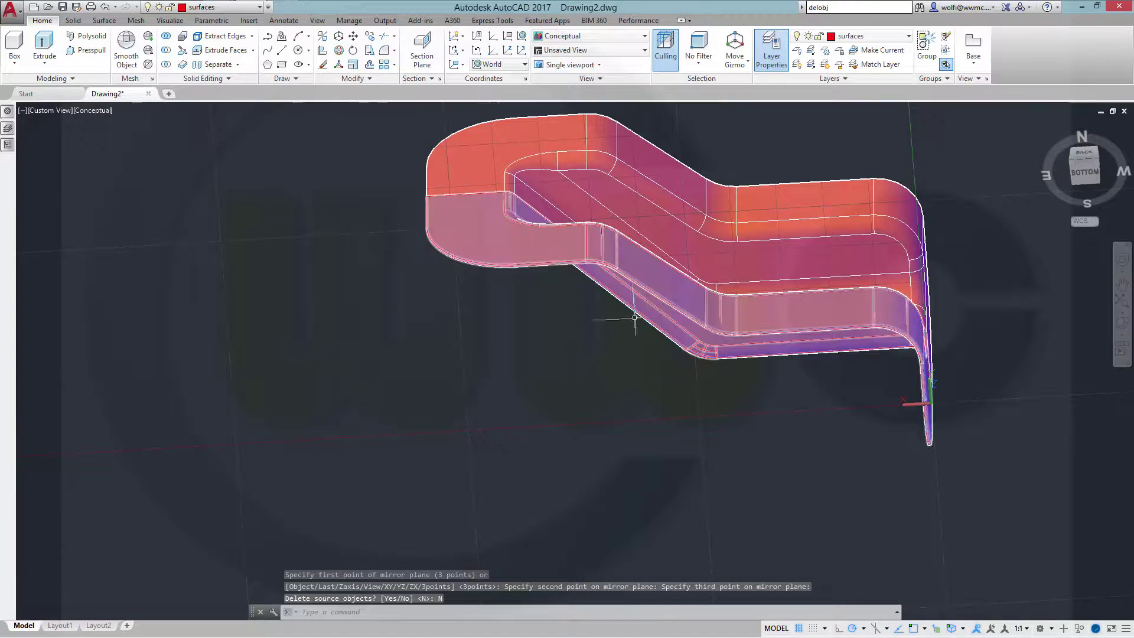
Step: Union the original upper channel solid with its lower mirrored copy into one solid
middle_drag(610, 382, 518, 397)
shift+middle_drag(413, 378, 372, 307)
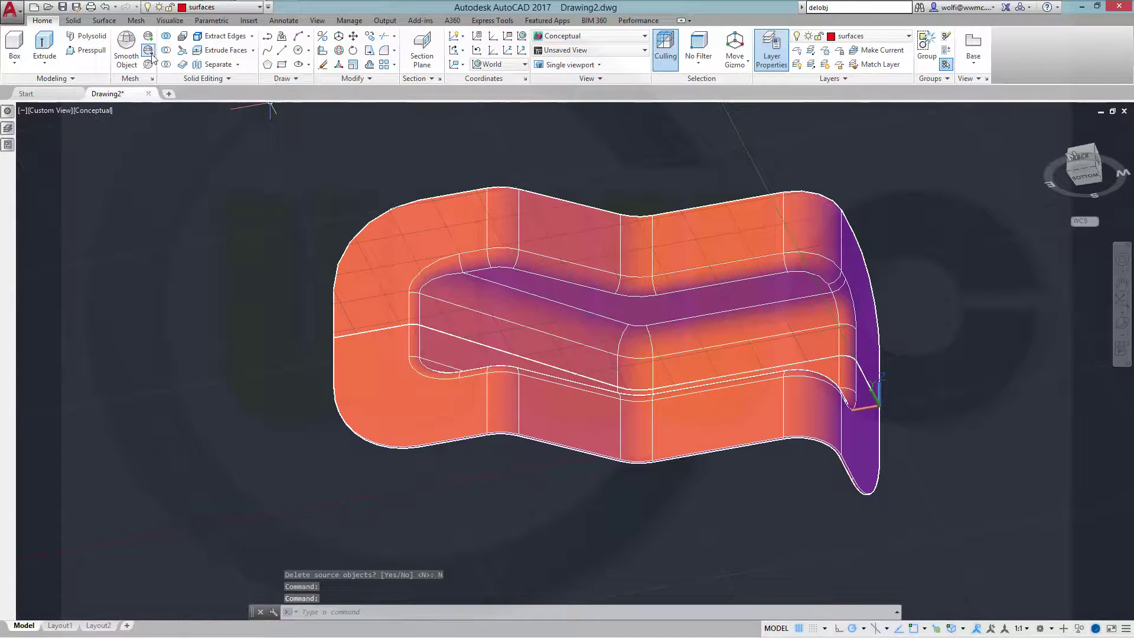
click(166, 37)
click(387, 351)
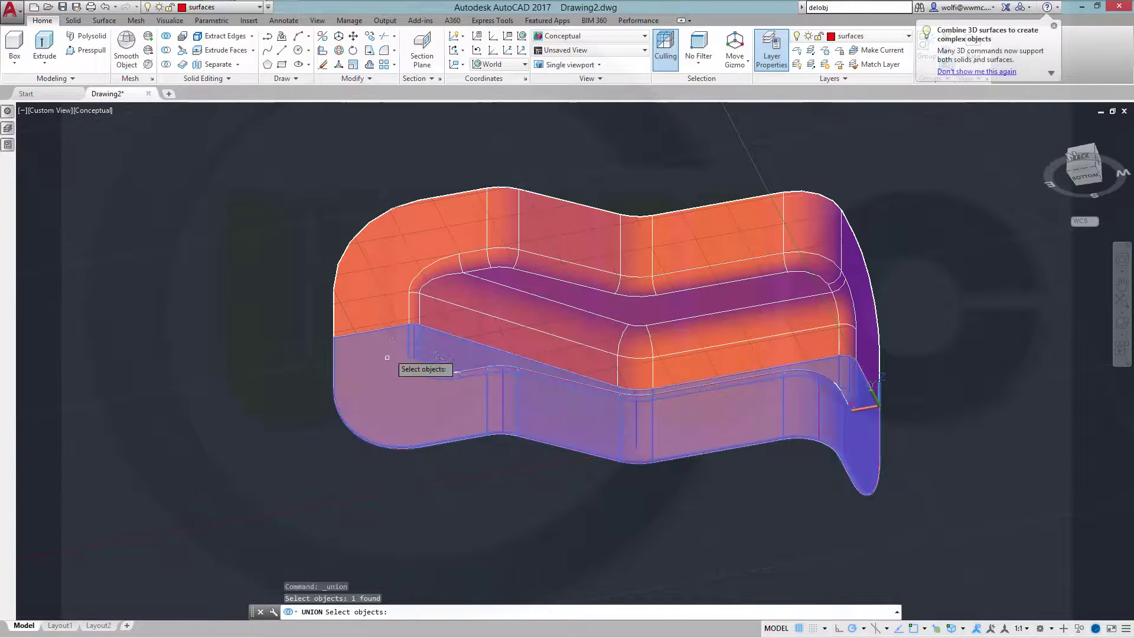
click(381, 273)
key(Return)
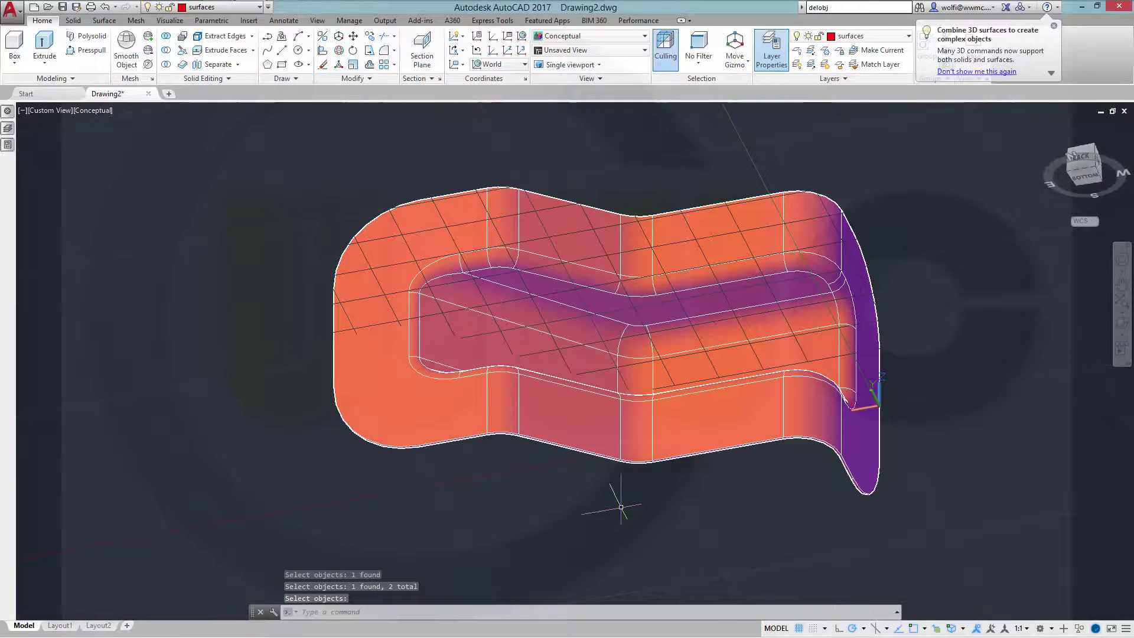